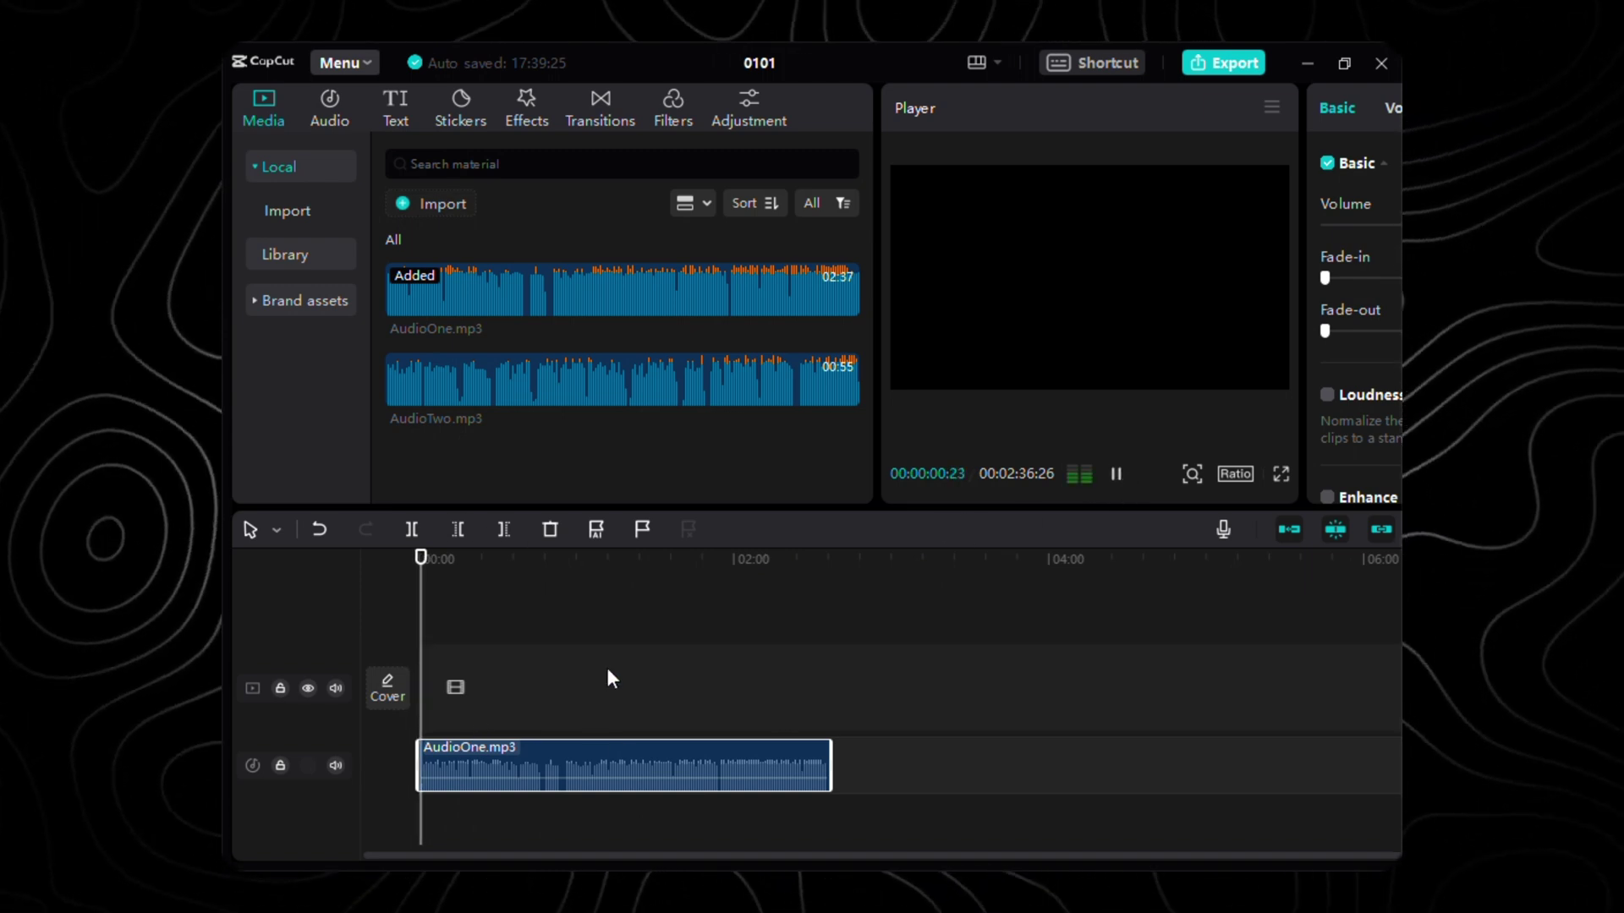
# - Zoom the timeline in on the AudioOne.mp3 soundtrack
pyautogui.scroll(10, 495, 766)
pyautogui.scroll(3, 495, 766)
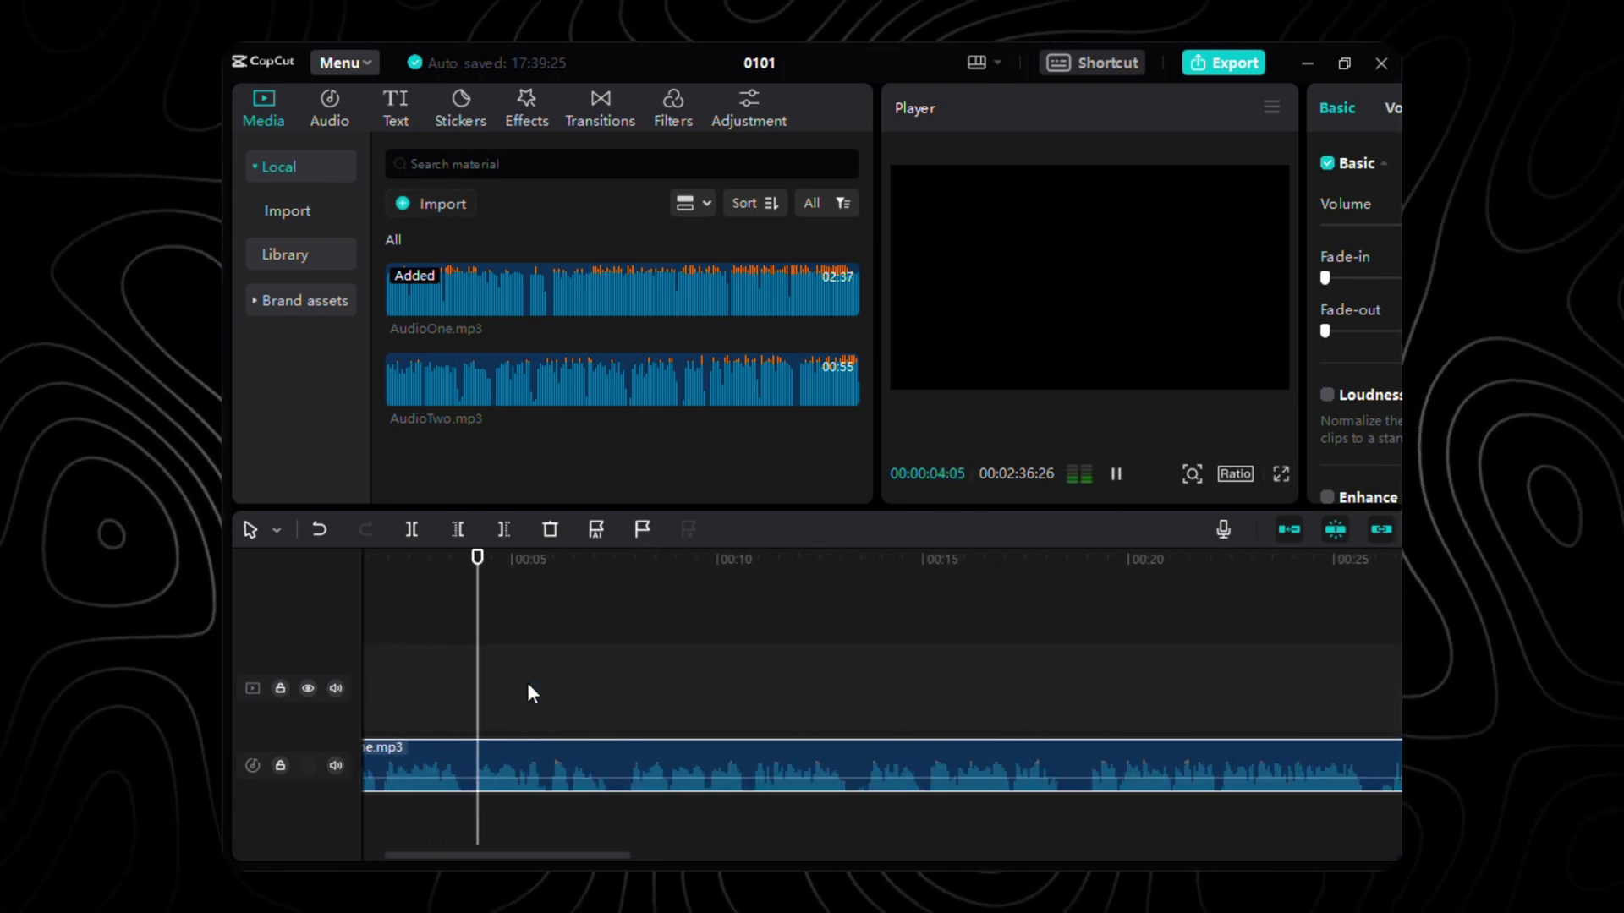
# - Stop the music at about seven seconds and set the sky clip's Y position to 385
pyautogui.click(1118, 475)
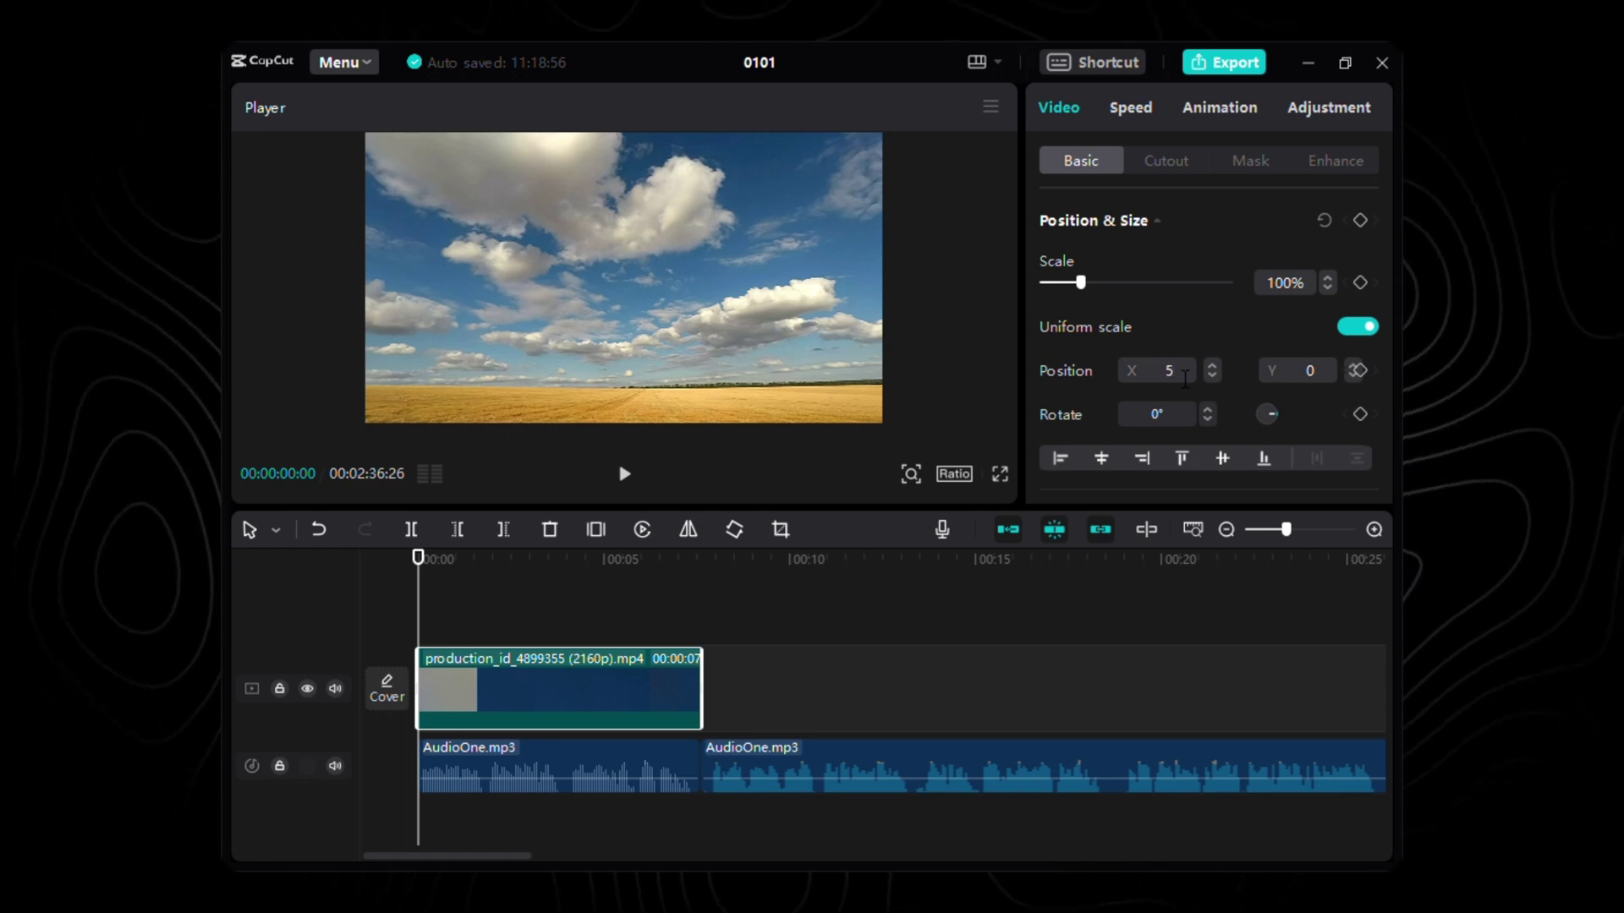
pyautogui.click(1322, 375)
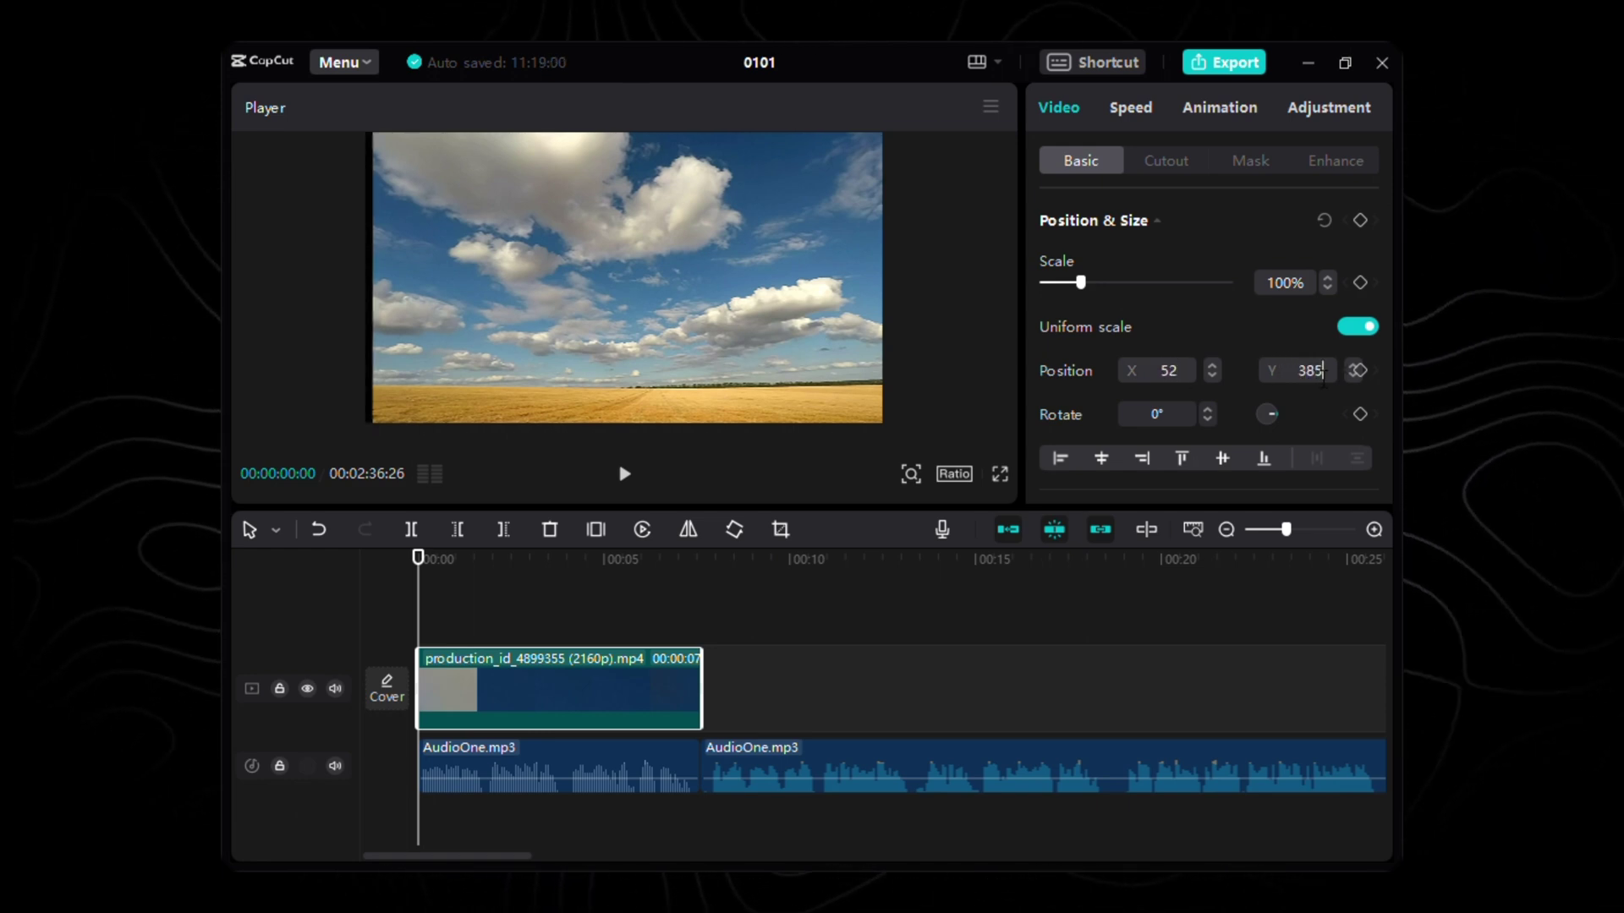
pyautogui.press('Return')
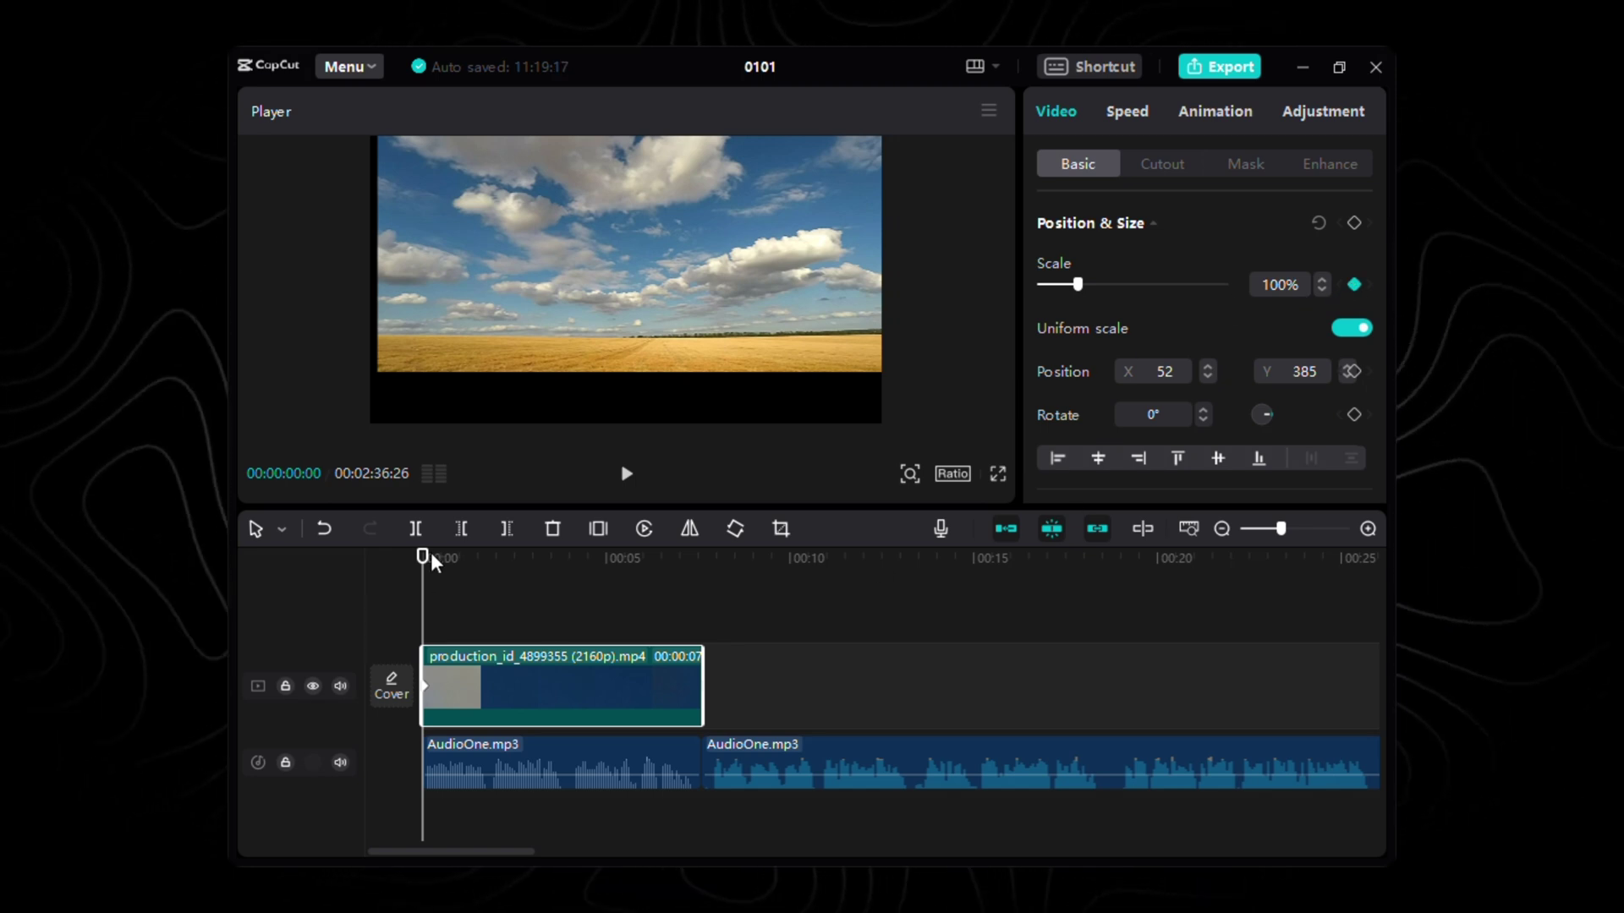
# - Shrink the sky clip to about 77% on its last frame and preview the animation
pyautogui.moveTo(422, 559); pyautogui.dragTo(715, 653)
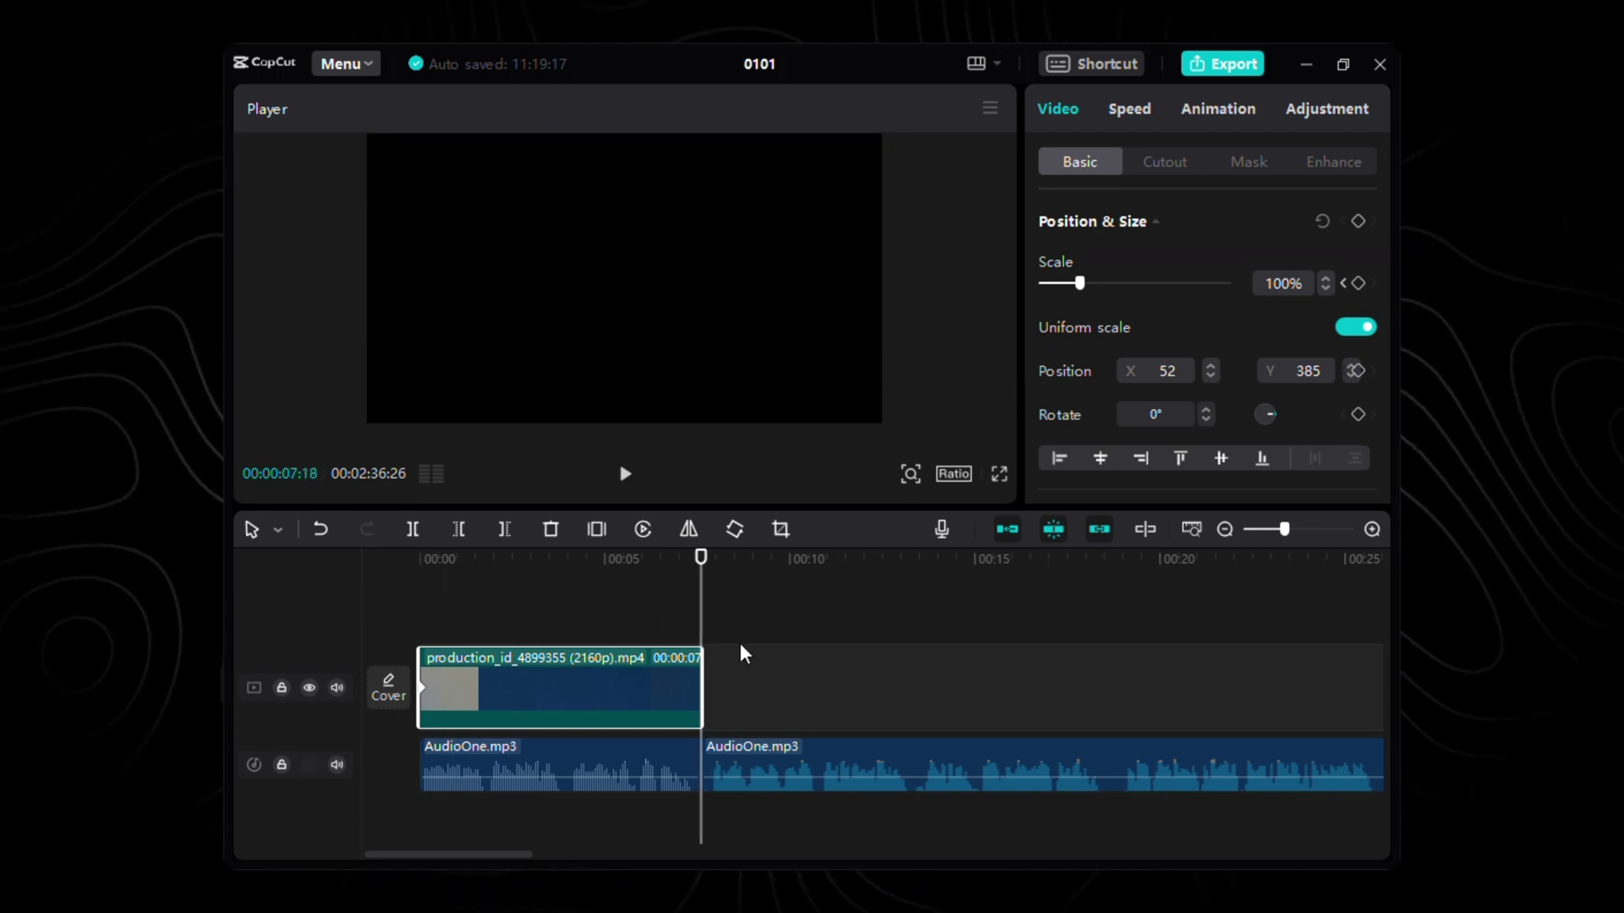
pyautogui.press('Left')
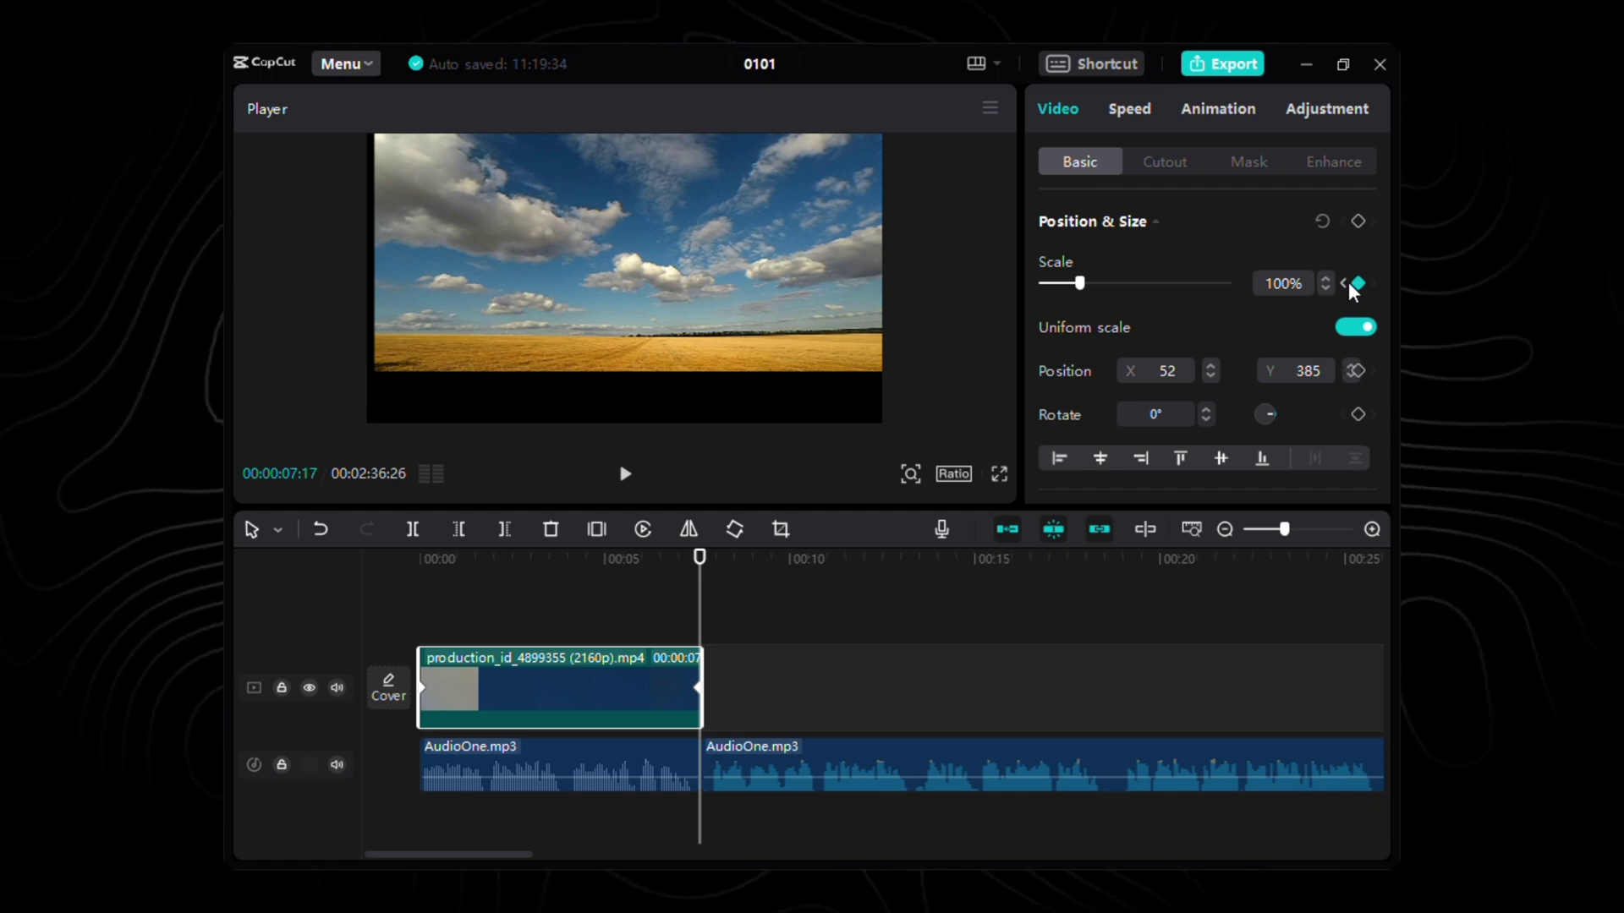
pyautogui.moveTo(1090, 292); pyautogui.dragTo(1075, 288)
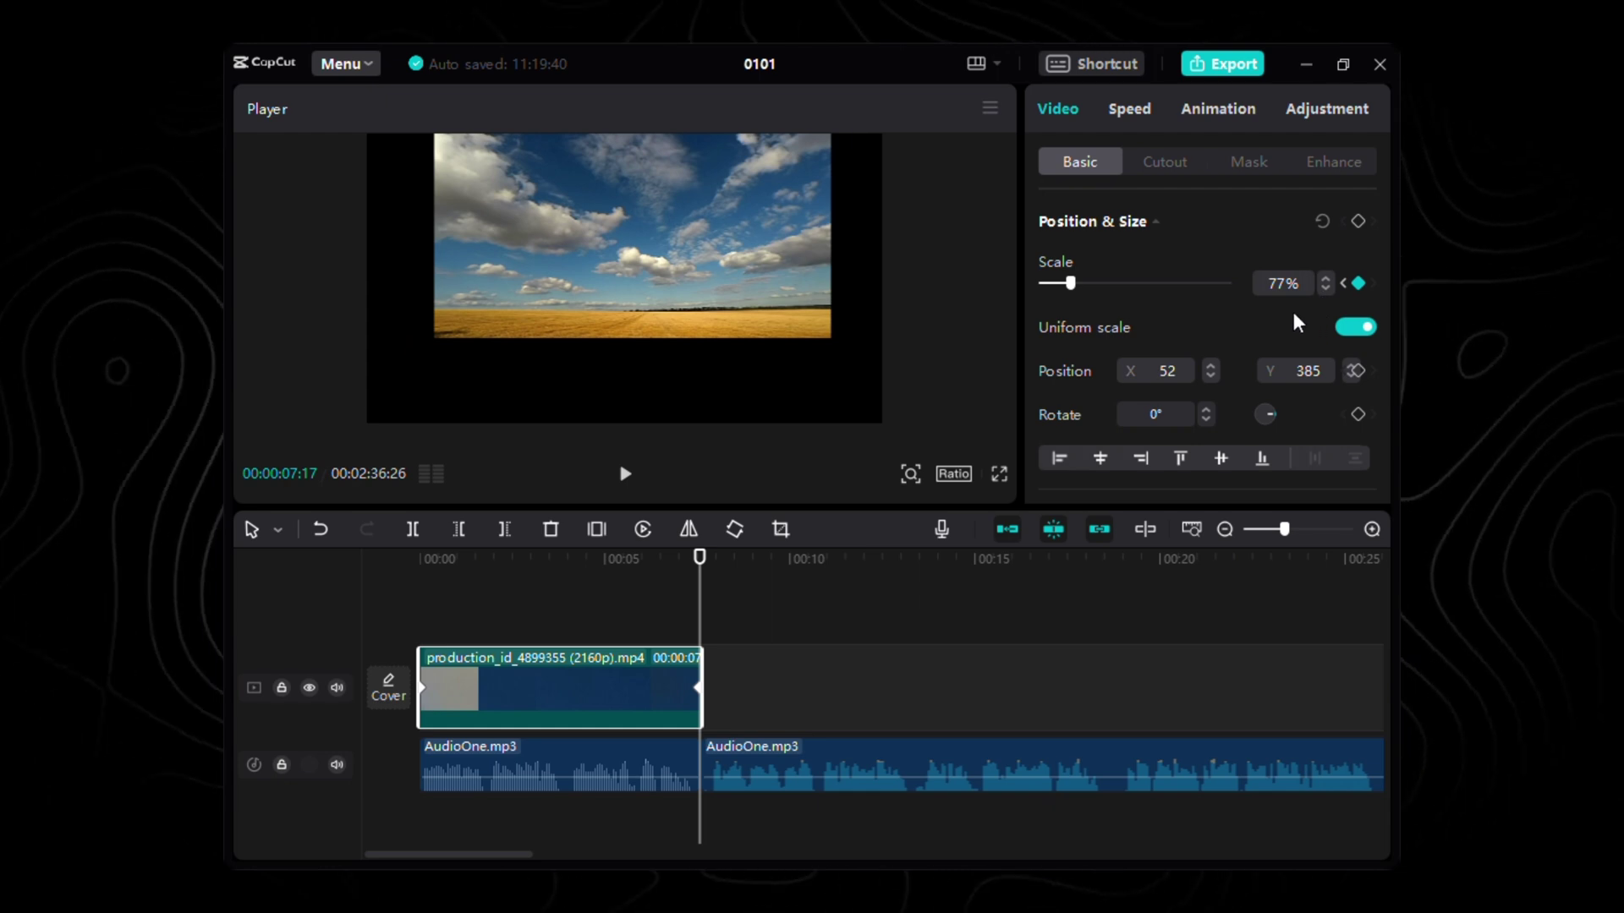
pyautogui.moveTo(712, 563); pyautogui.dragTo(271, 558)
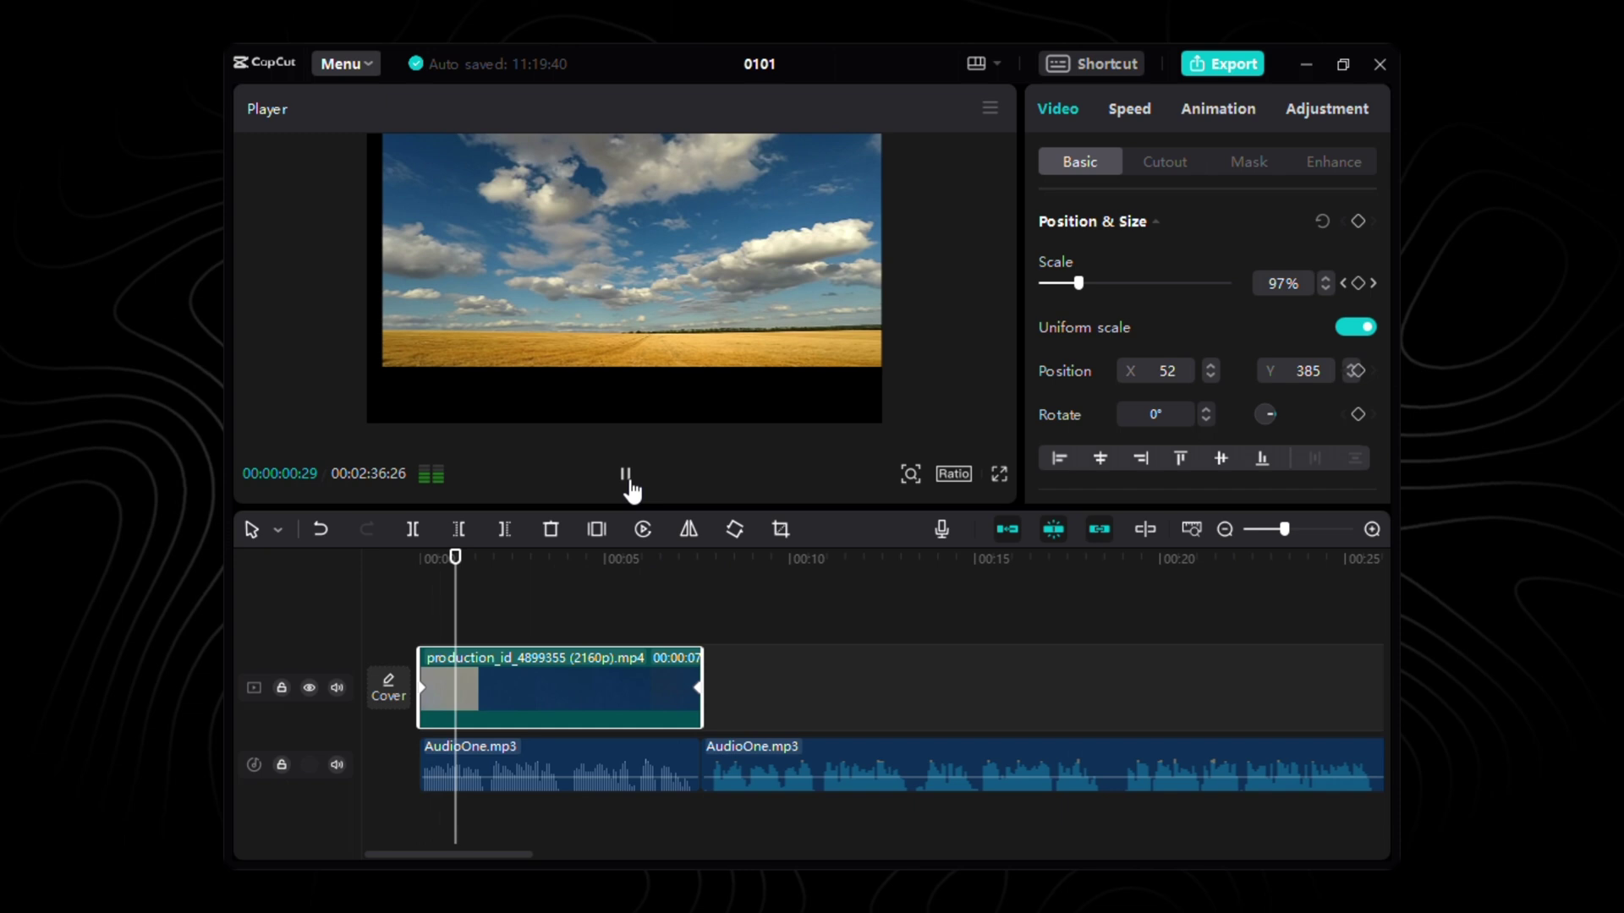
pyautogui.press('space')
pyautogui.click(630, 478)
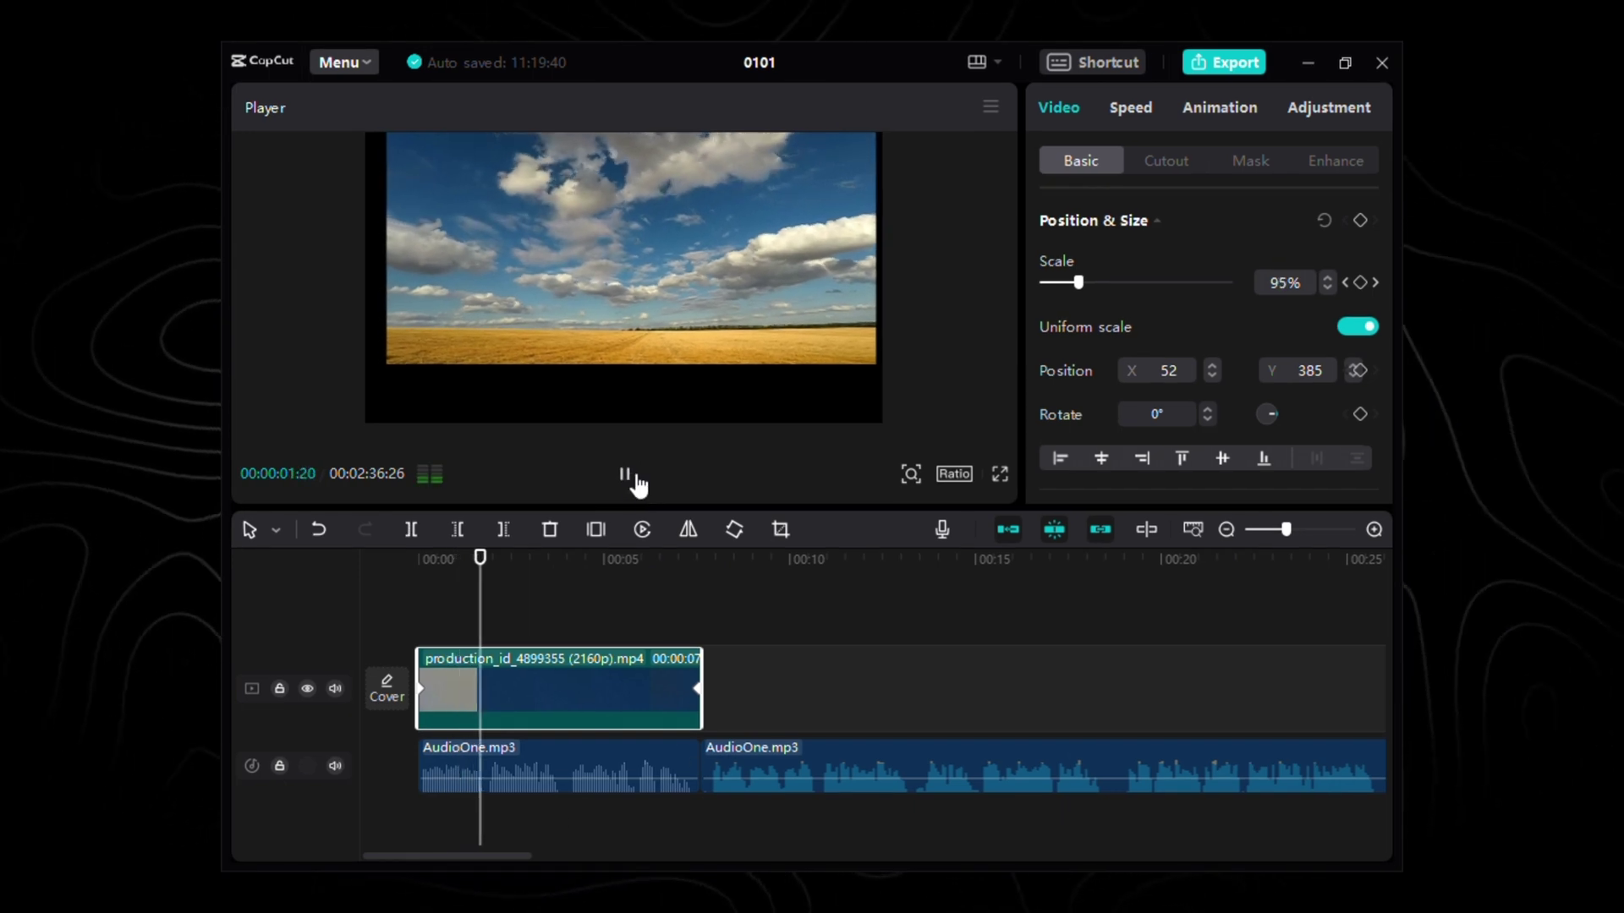
pyautogui.click(634, 478)
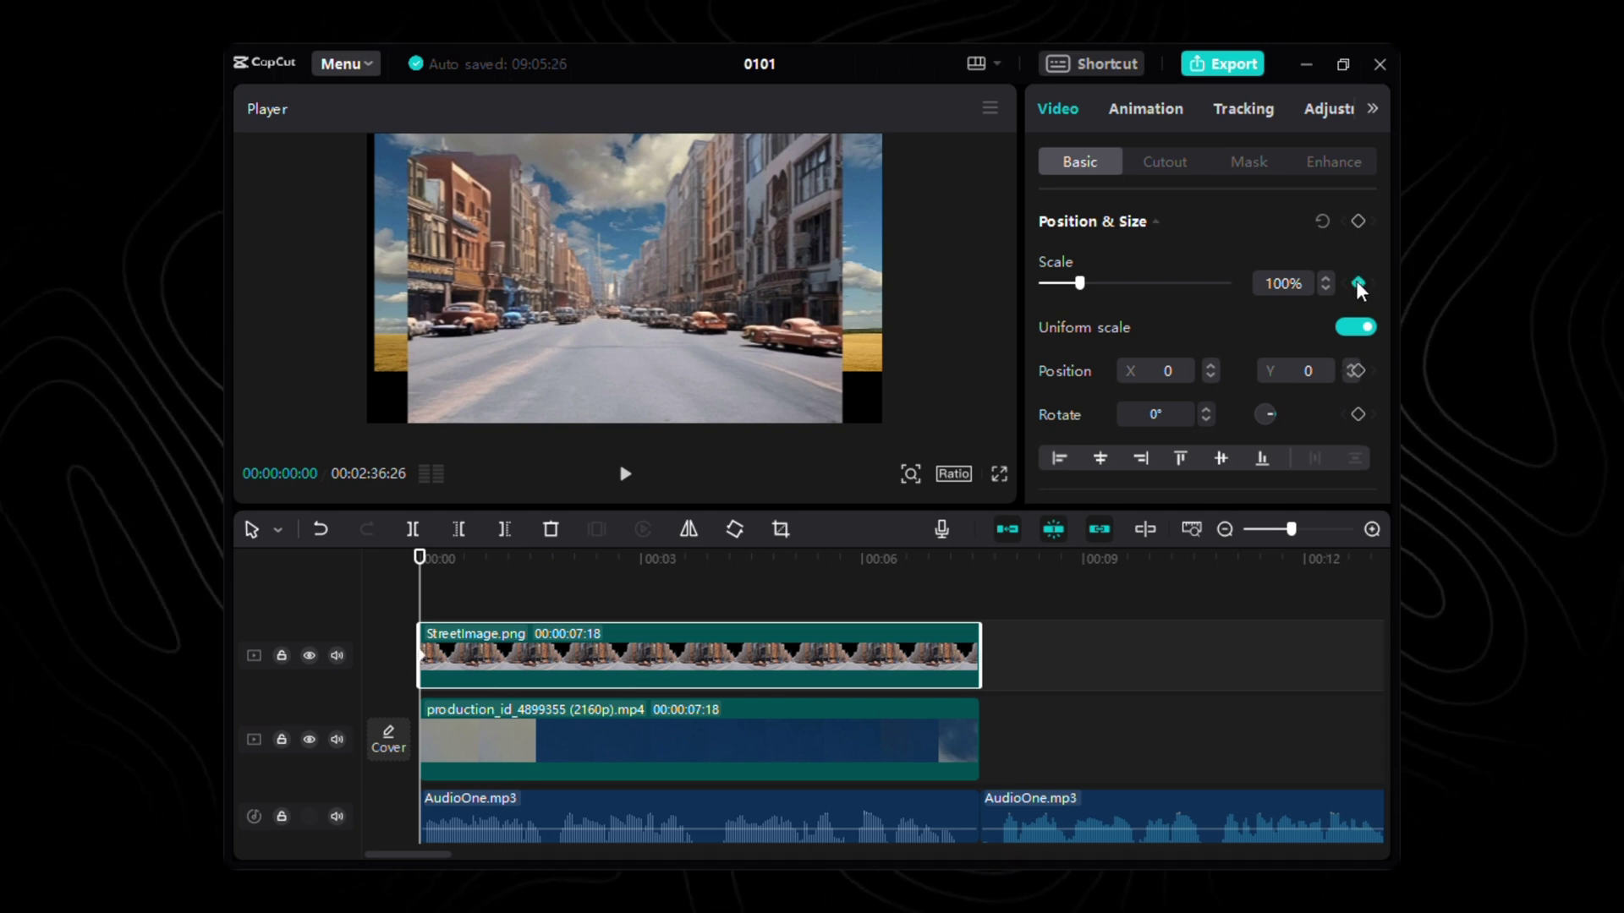
# - Keyframe the street image from 119% scale at the start to 144% at the end, checking both keyframes
pyautogui.moveTo(1079, 284); pyautogui.dragTo(1089, 292)
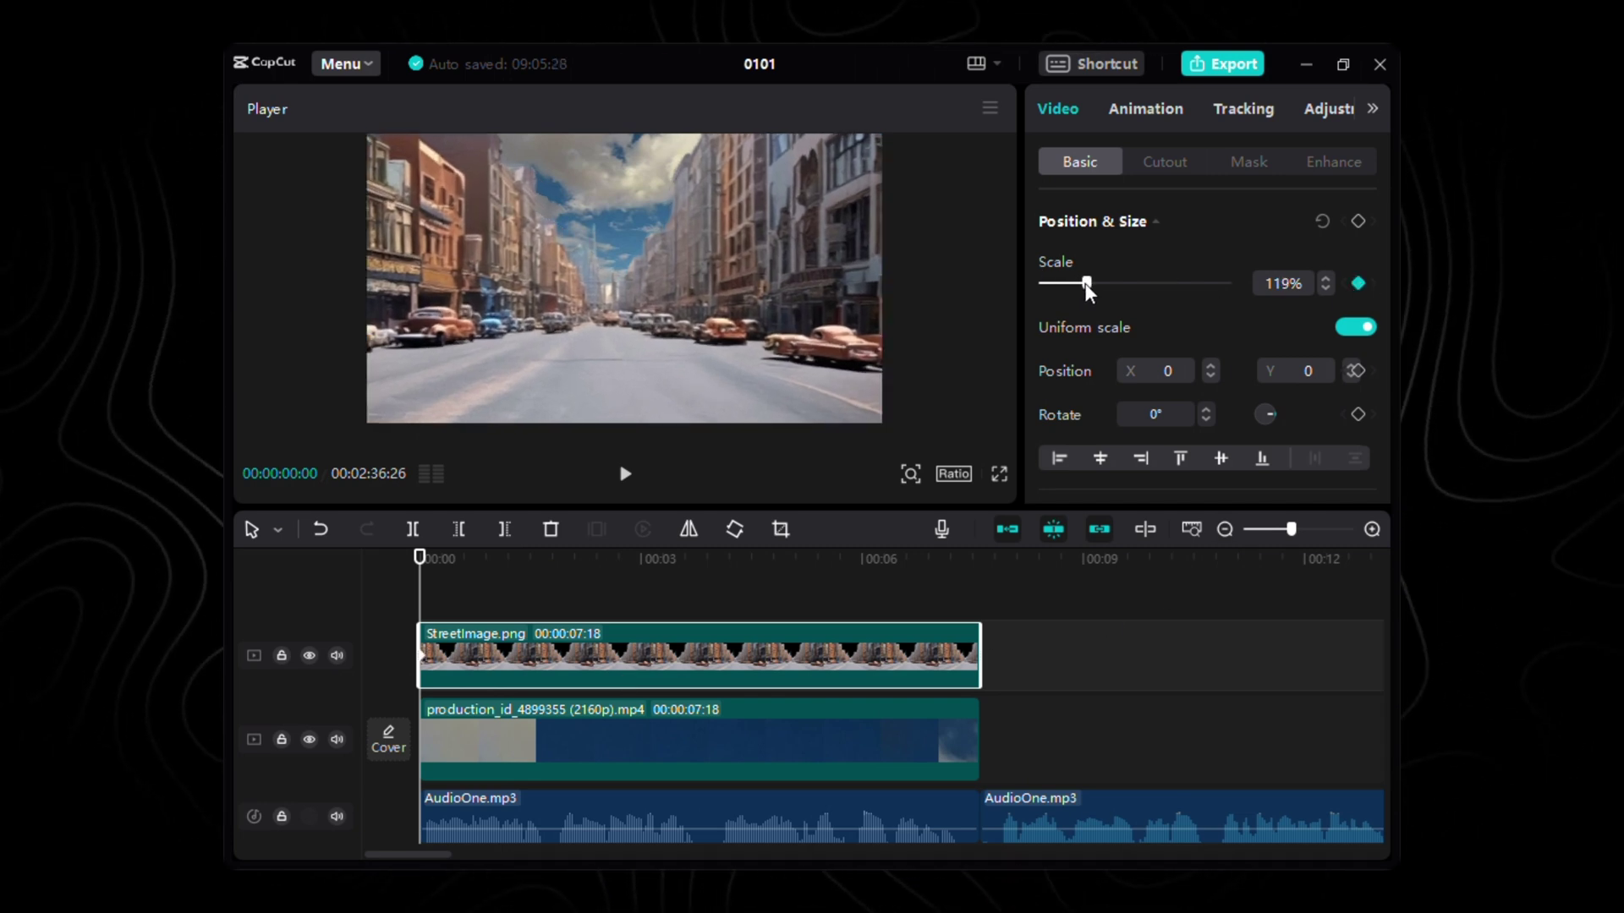
pyautogui.moveTo(420, 561); pyautogui.dragTo(980, 563)
pyautogui.press('Left')
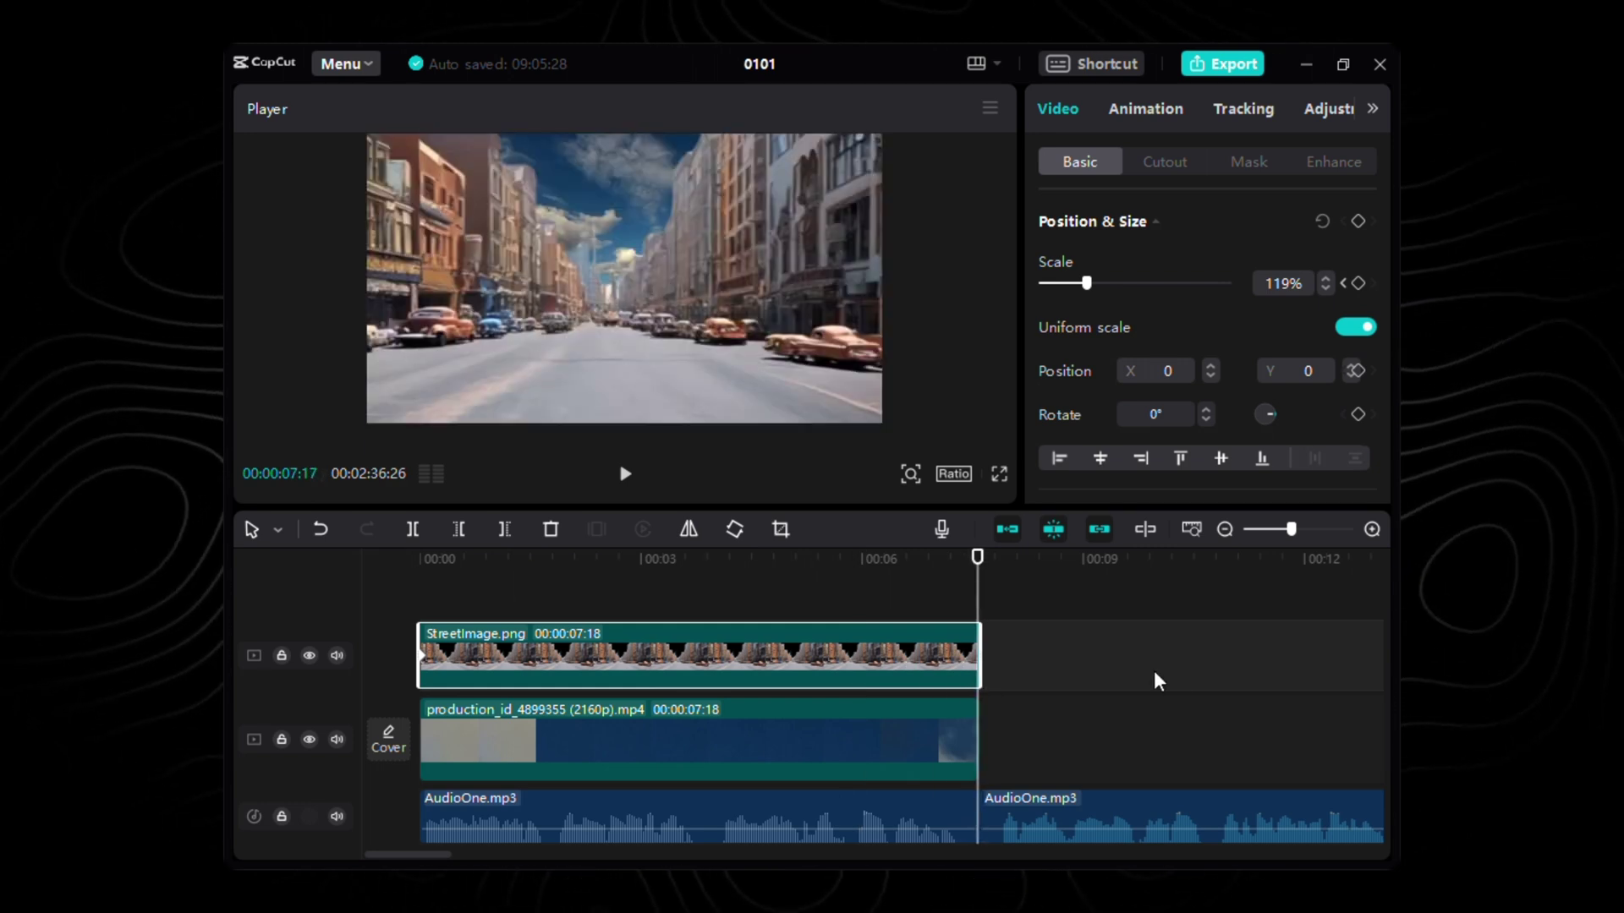
pyautogui.moveTo(1087, 284); pyautogui.dragTo(1097, 288)
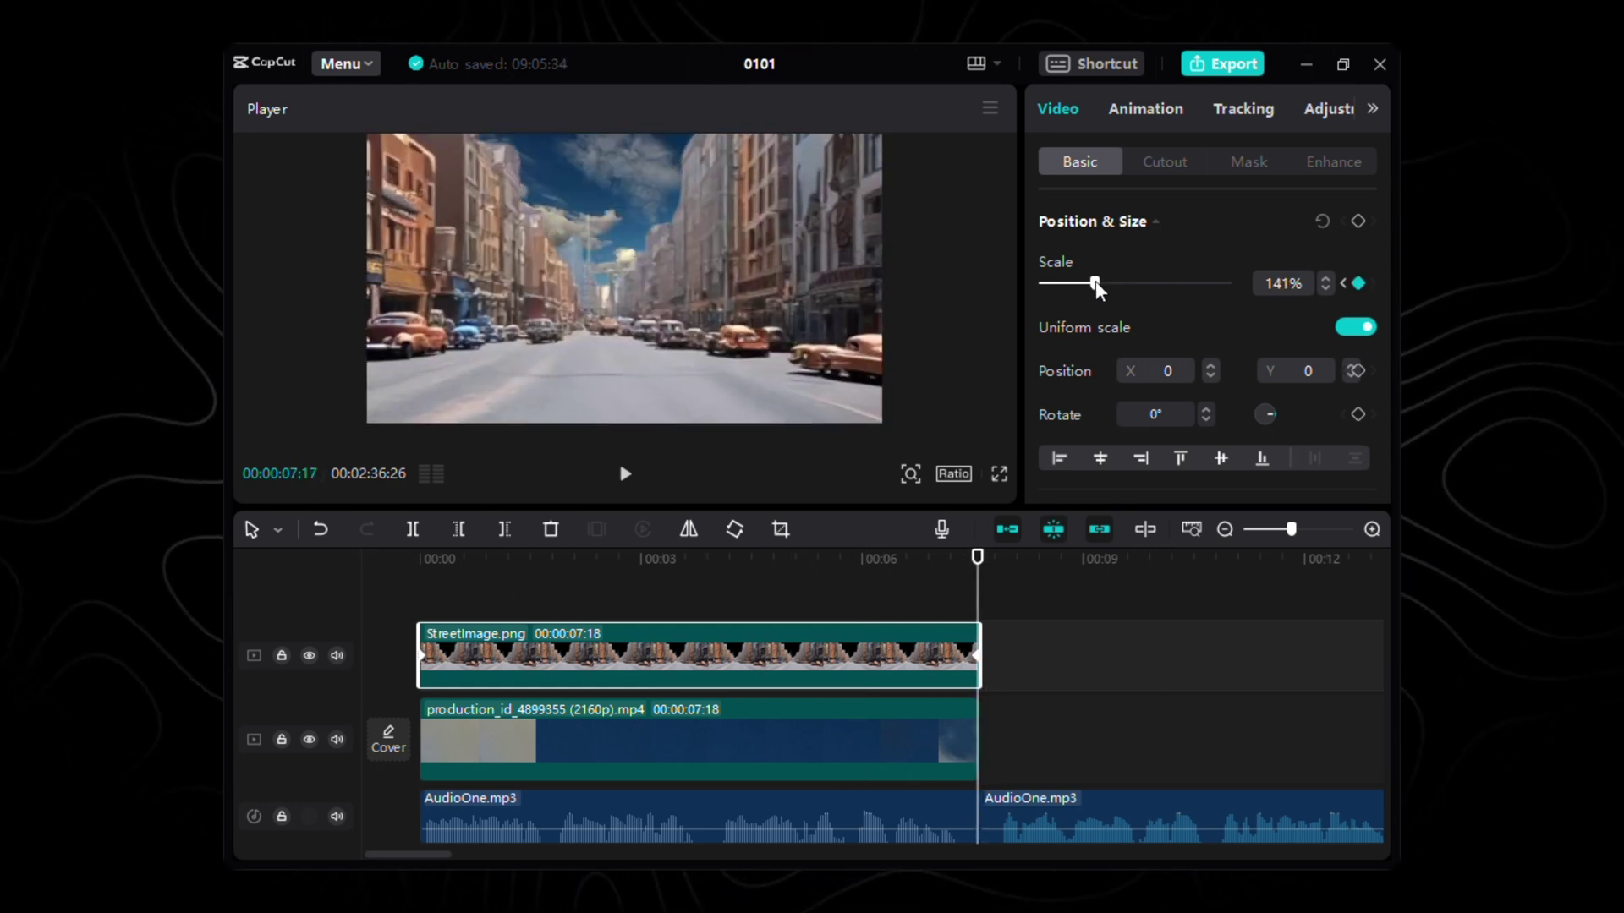
pyautogui.click(1326, 279)
pyautogui.click(1326, 279)
pyautogui.click(1325, 279)
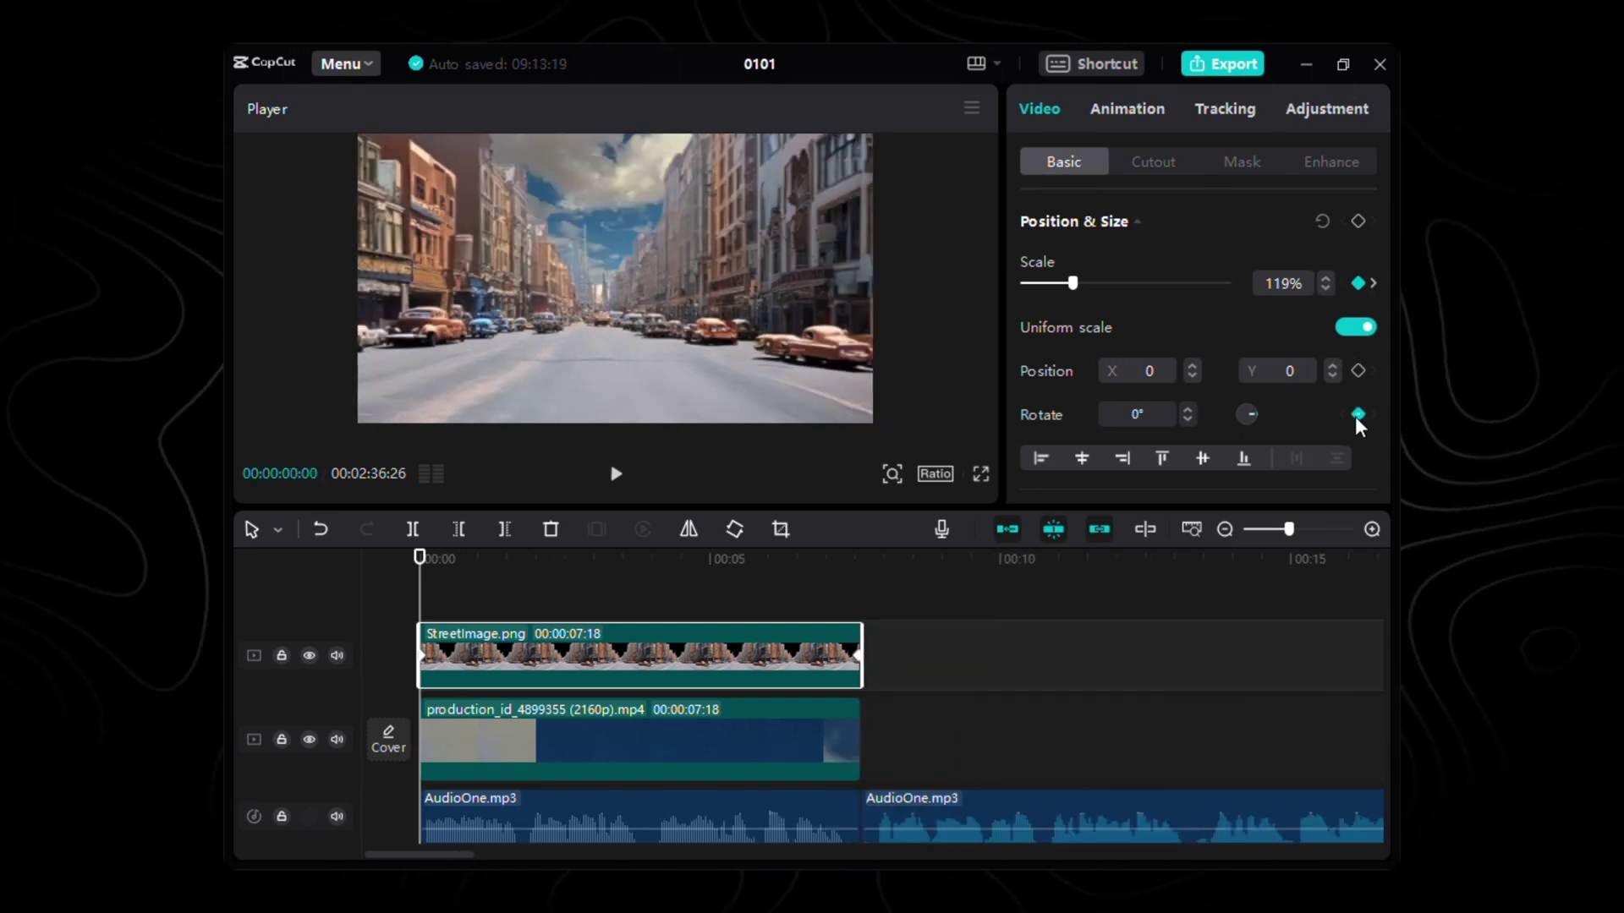
pyautogui.moveTo(422, 558); pyautogui.dragTo(857, 664)
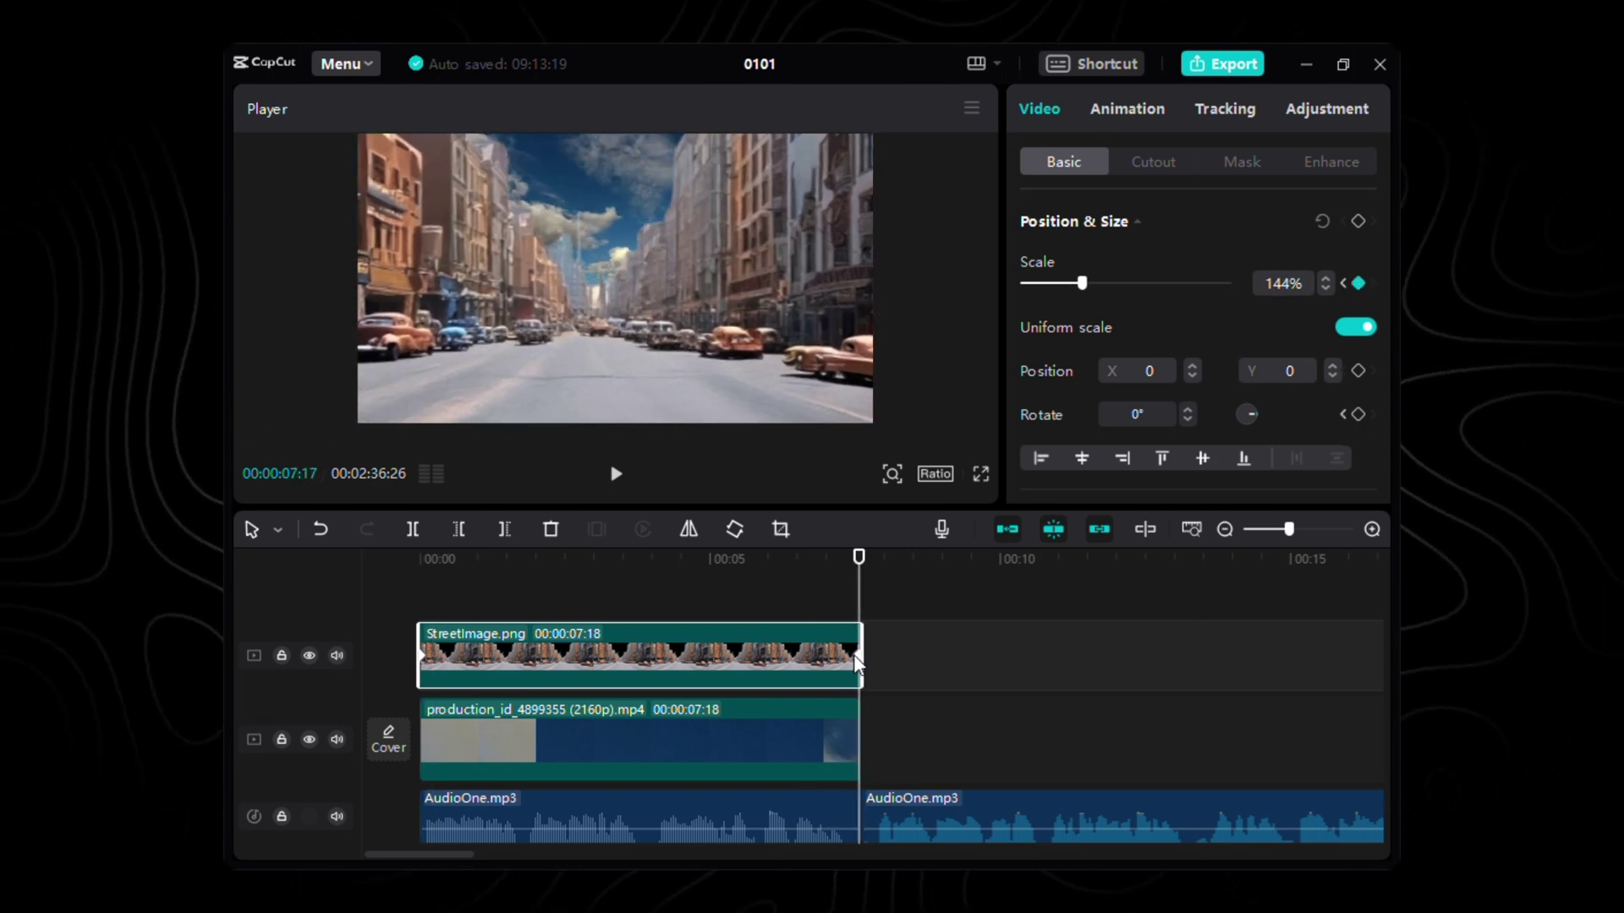
pyautogui.click(1344, 415)
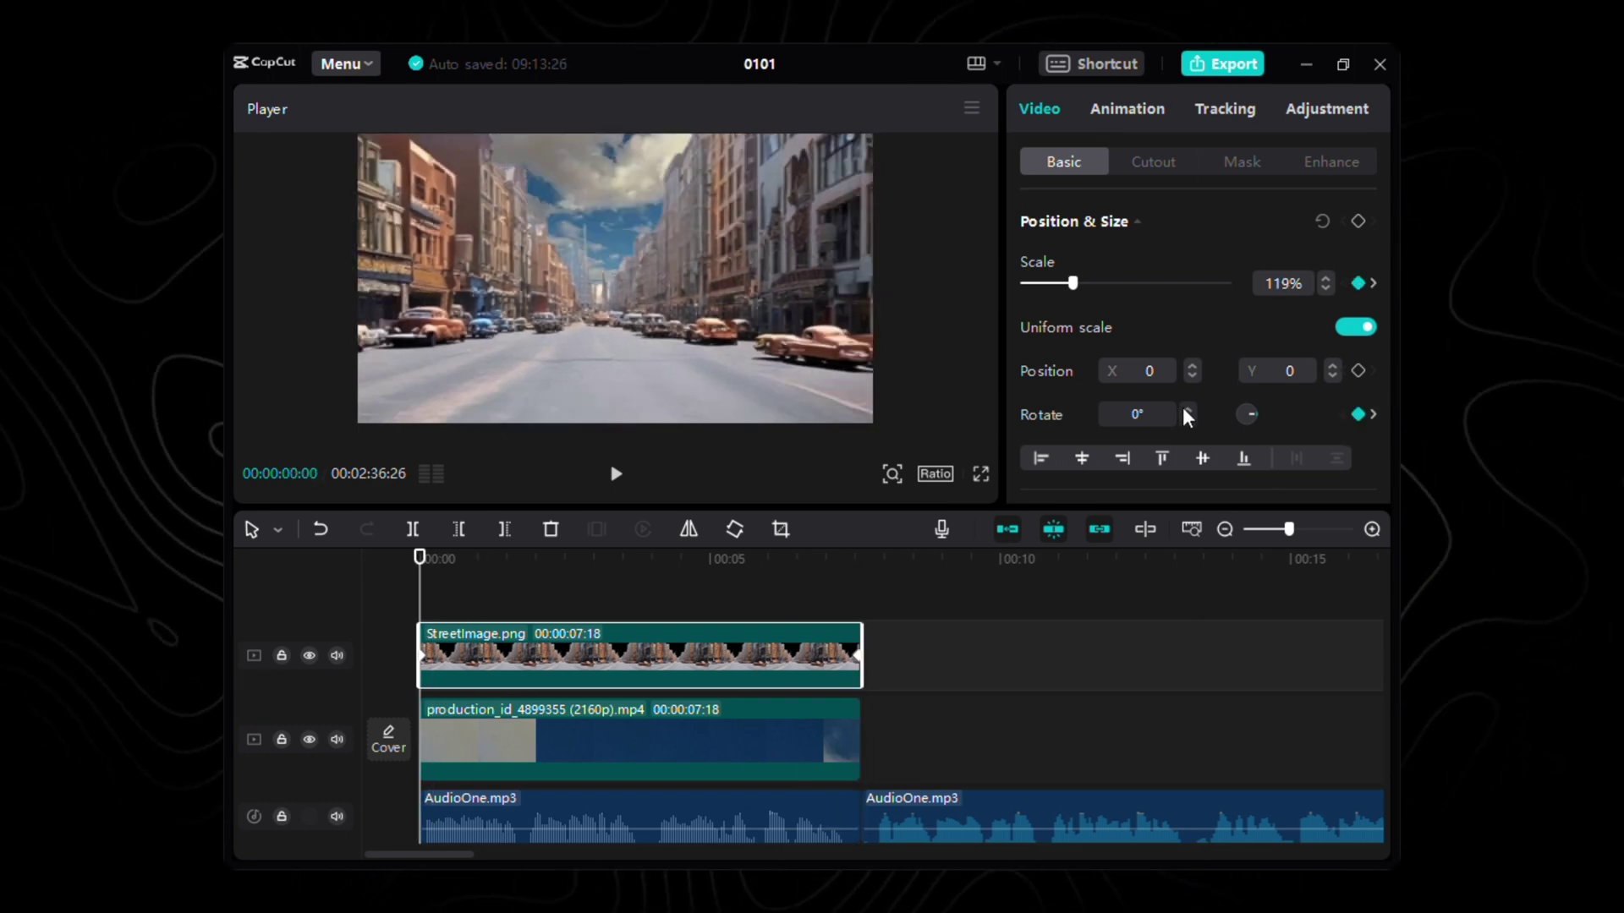
pyautogui.click(1373, 416)
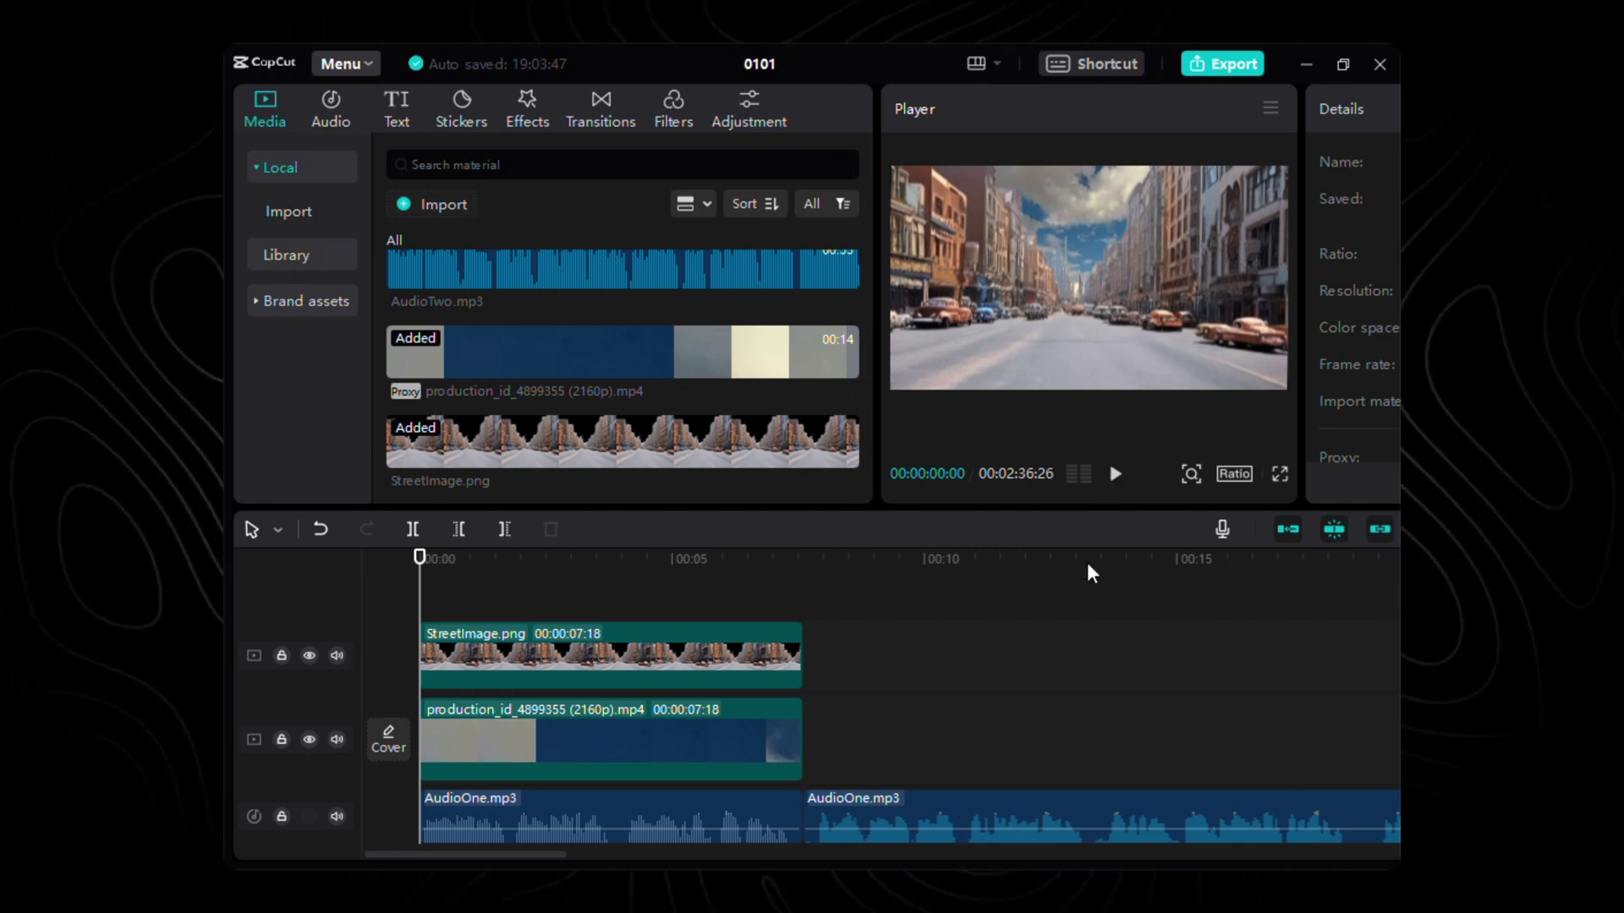
# - Place charecterImage.png on a new top track above StreetImage.png
pyautogui.moveTo(715, 459); pyautogui.dragTo(668, 592)
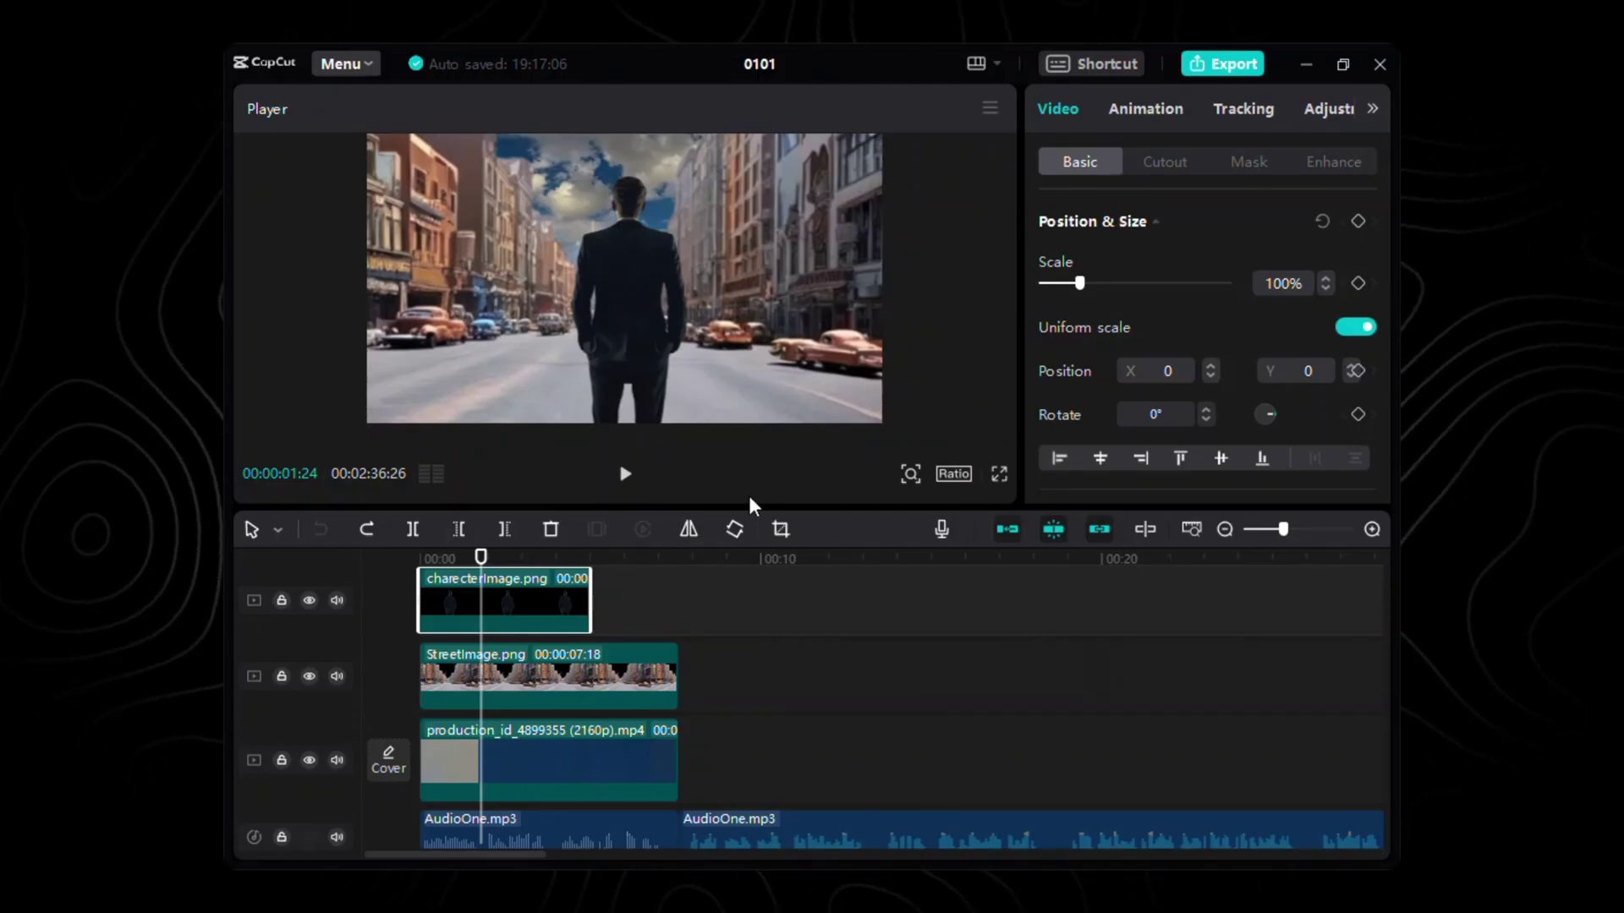
# - Give the man's clip a starting scale of 148% and tilt it to -3°
pyautogui.moveTo(499, 560); pyautogui.dragTo(420, 561)
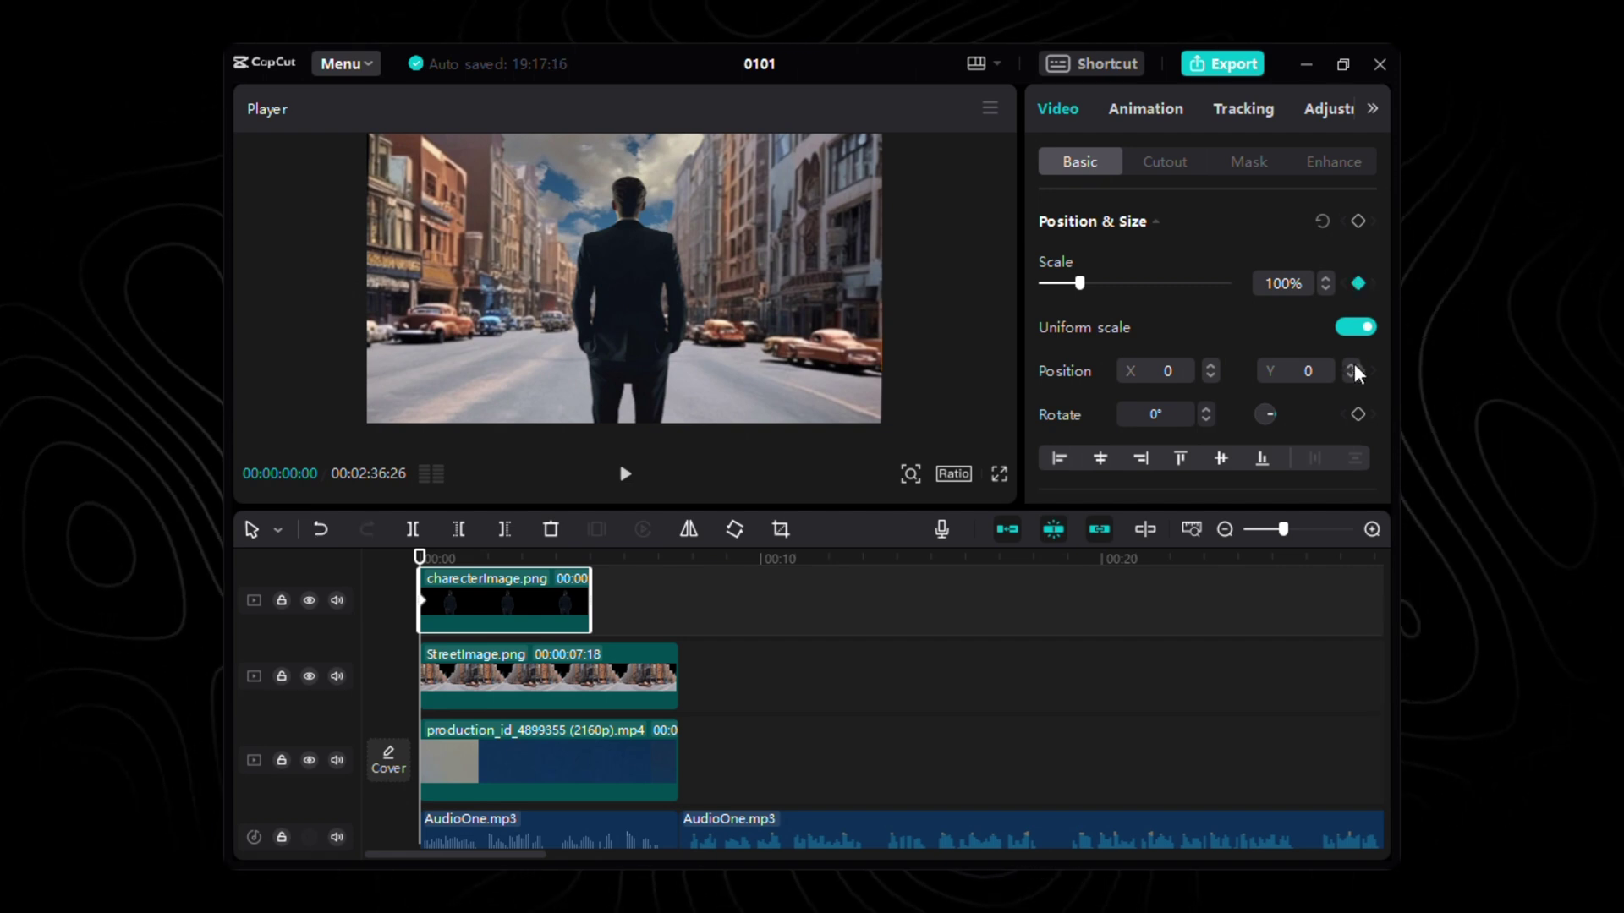
pyautogui.moveTo(1030, 279); pyautogui.dragTo(1007, 279)
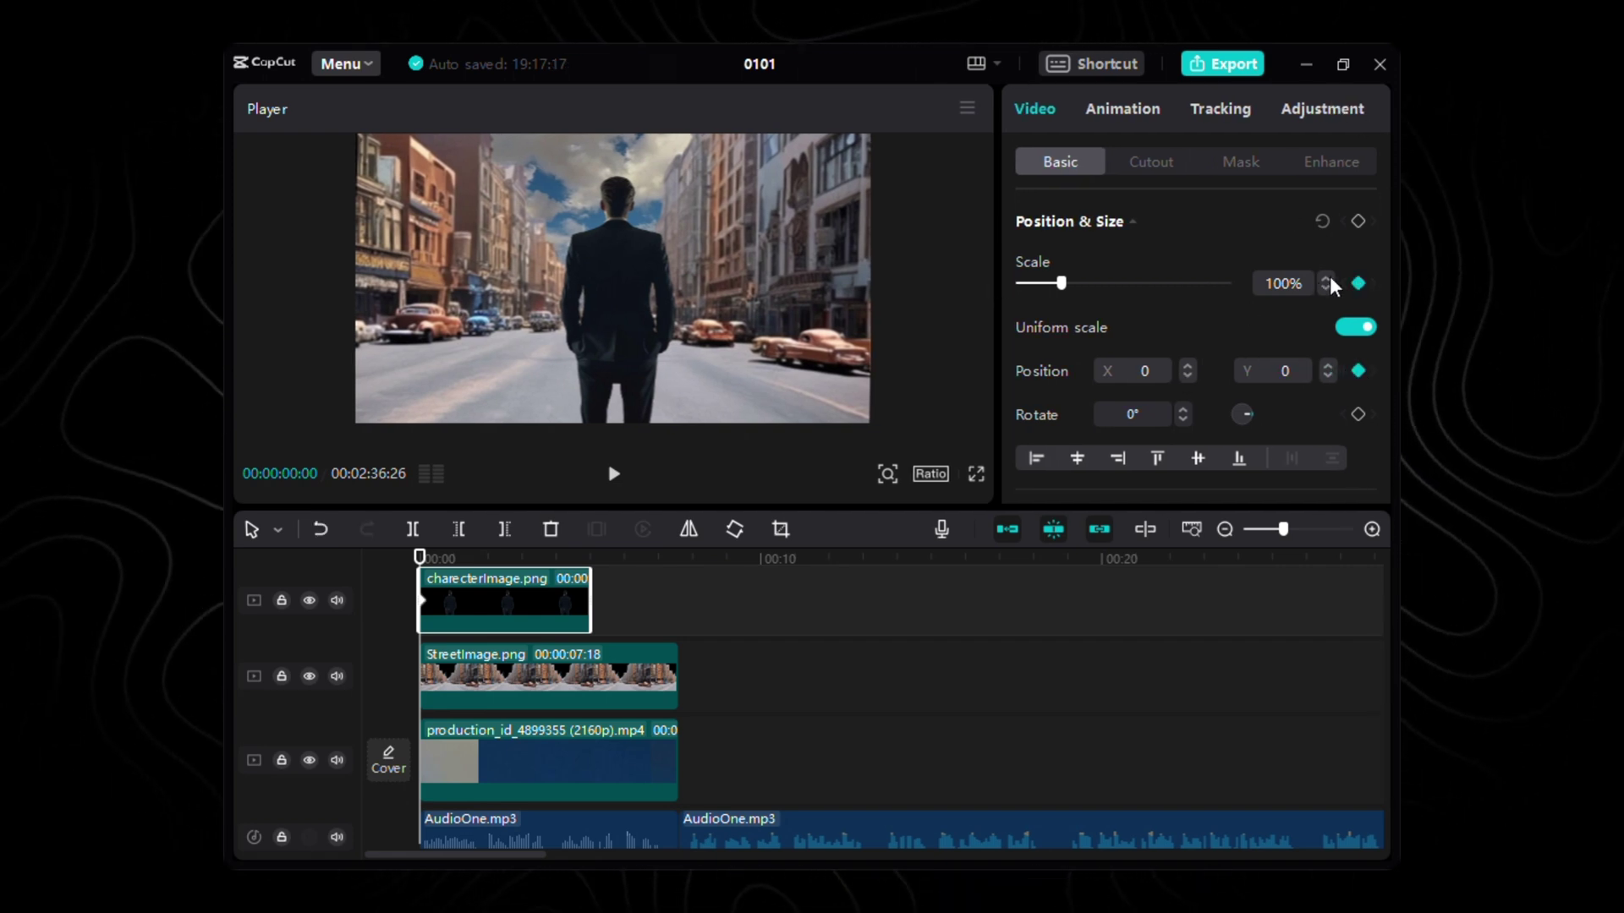
pyautogui.click(1285, 288)
pyautogui.write('148')
pyautogui.press('Return')
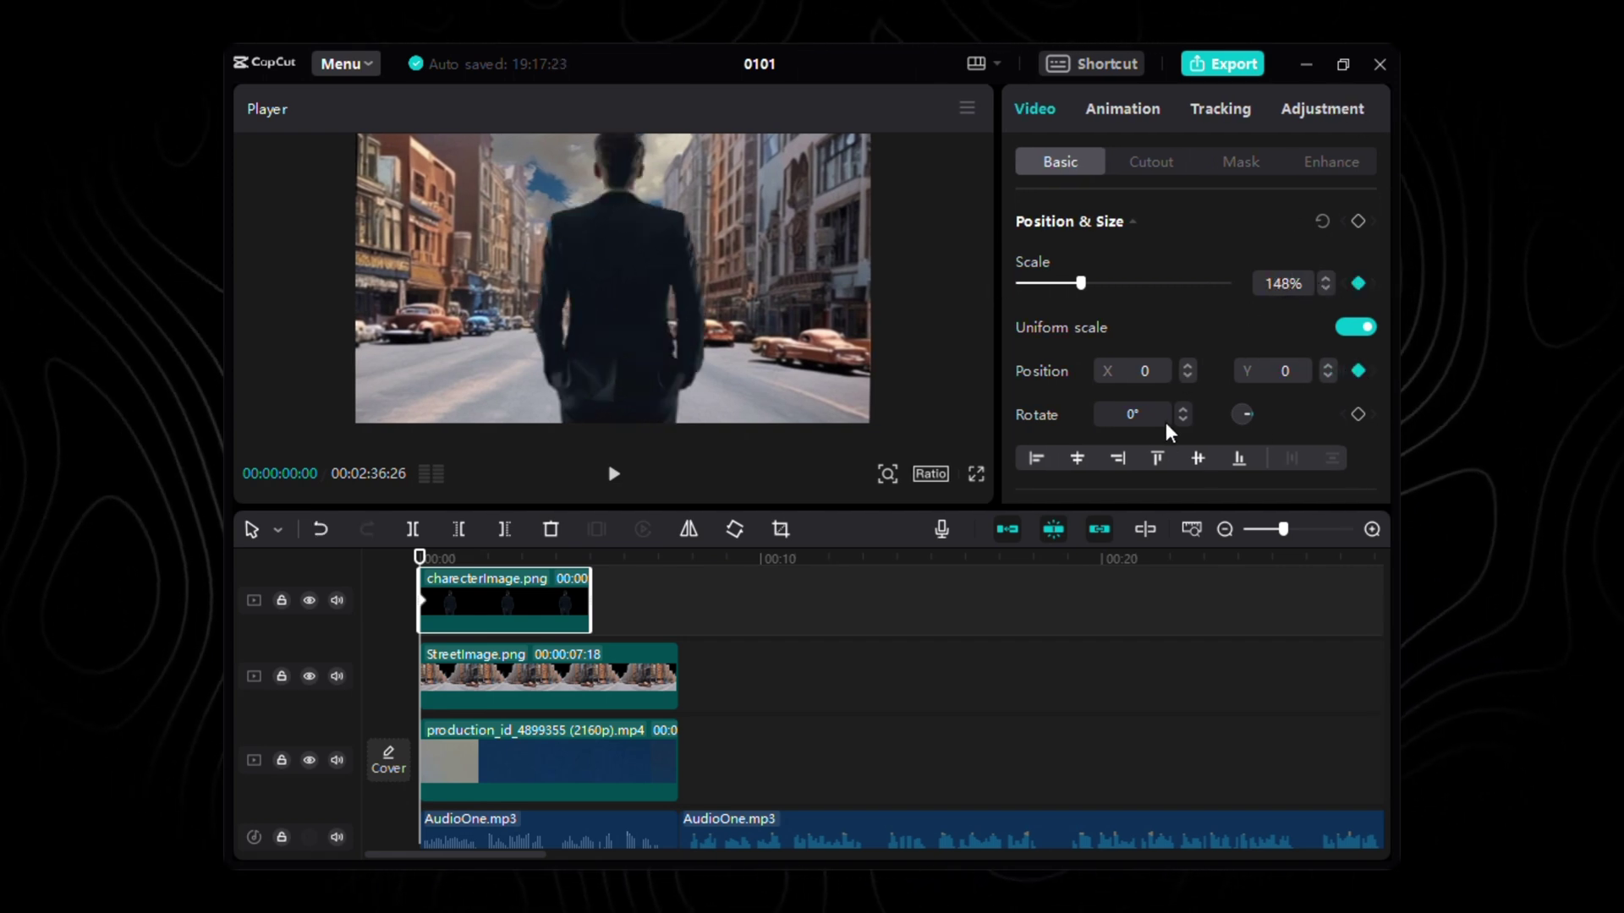
pyautogui.click(1183, 420)
pyautogui.click(1183, 420)
pyautogui.click(1182, 421)
# - Lengthen the man's clip to 00:00:07:18 and set its ending scale to 109%
pyautogui.moveTo(420, 560); pyautogui.dragTo(678, 597)
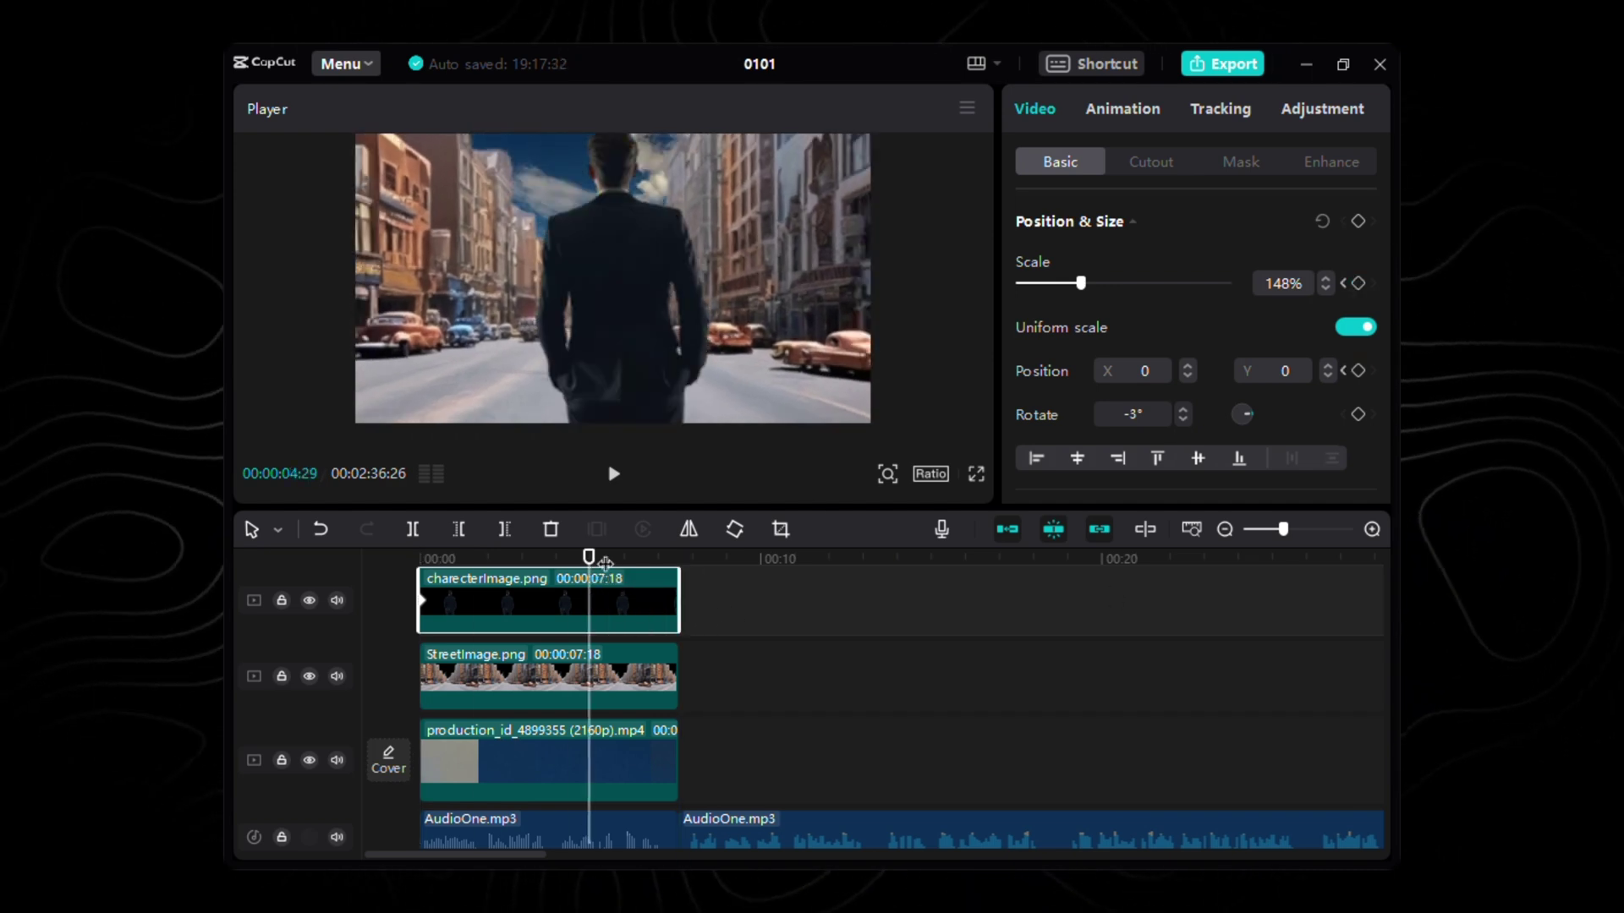
pyautogui.moveTo(589, 558); pyautogui.dragTo(677, 582)
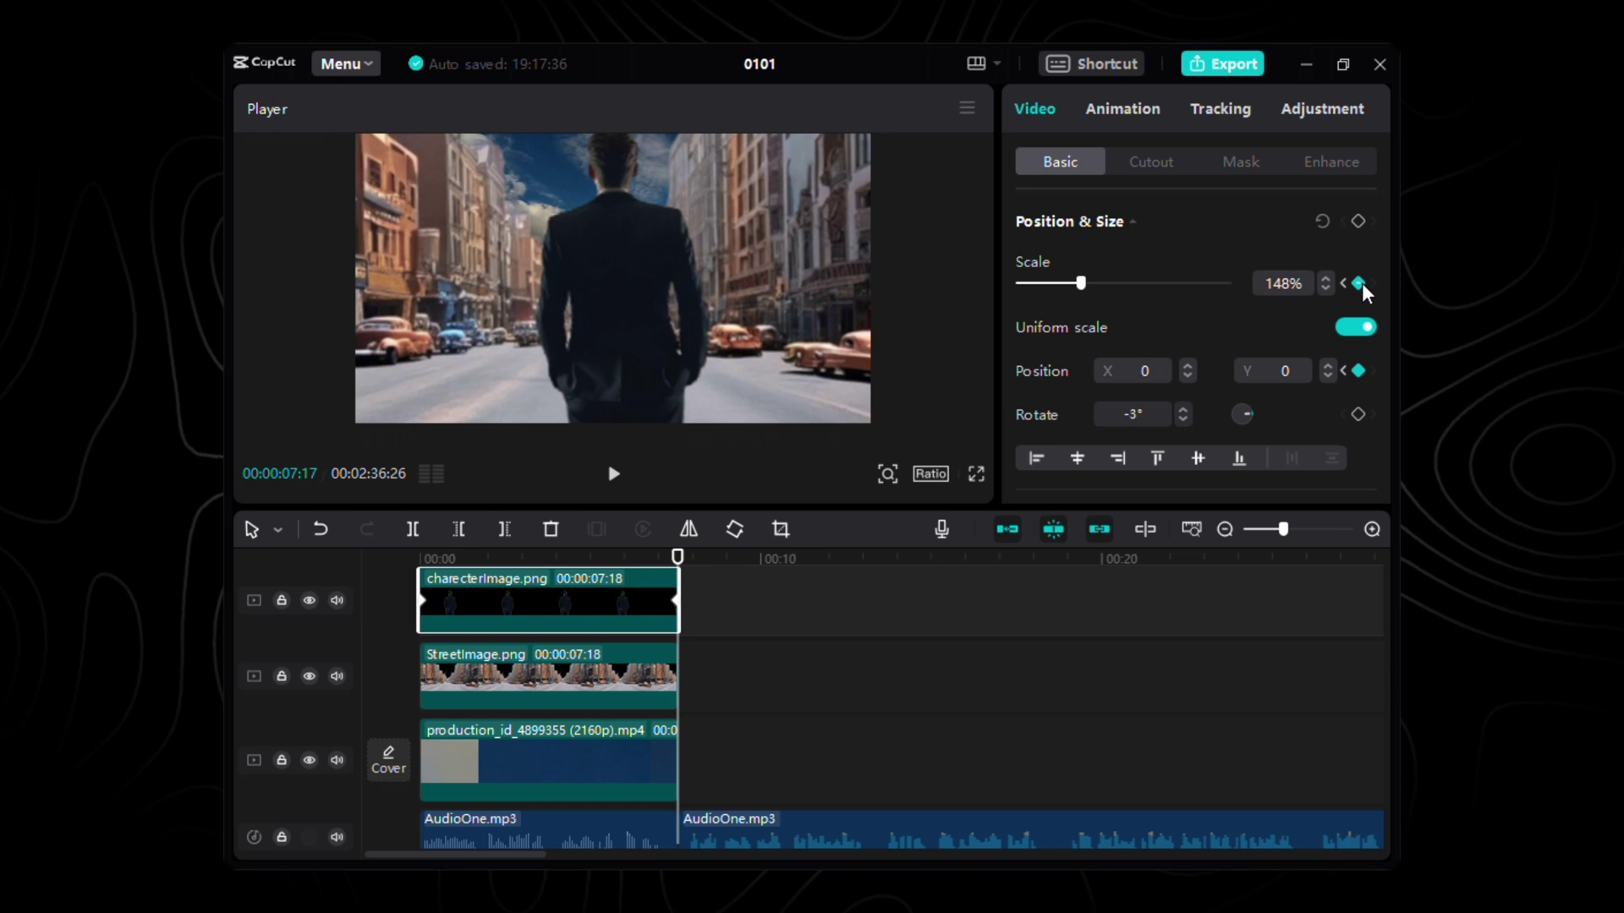
pyautogui.moveTo(1068, 286); pyautogui.dragTo(1062, 285)
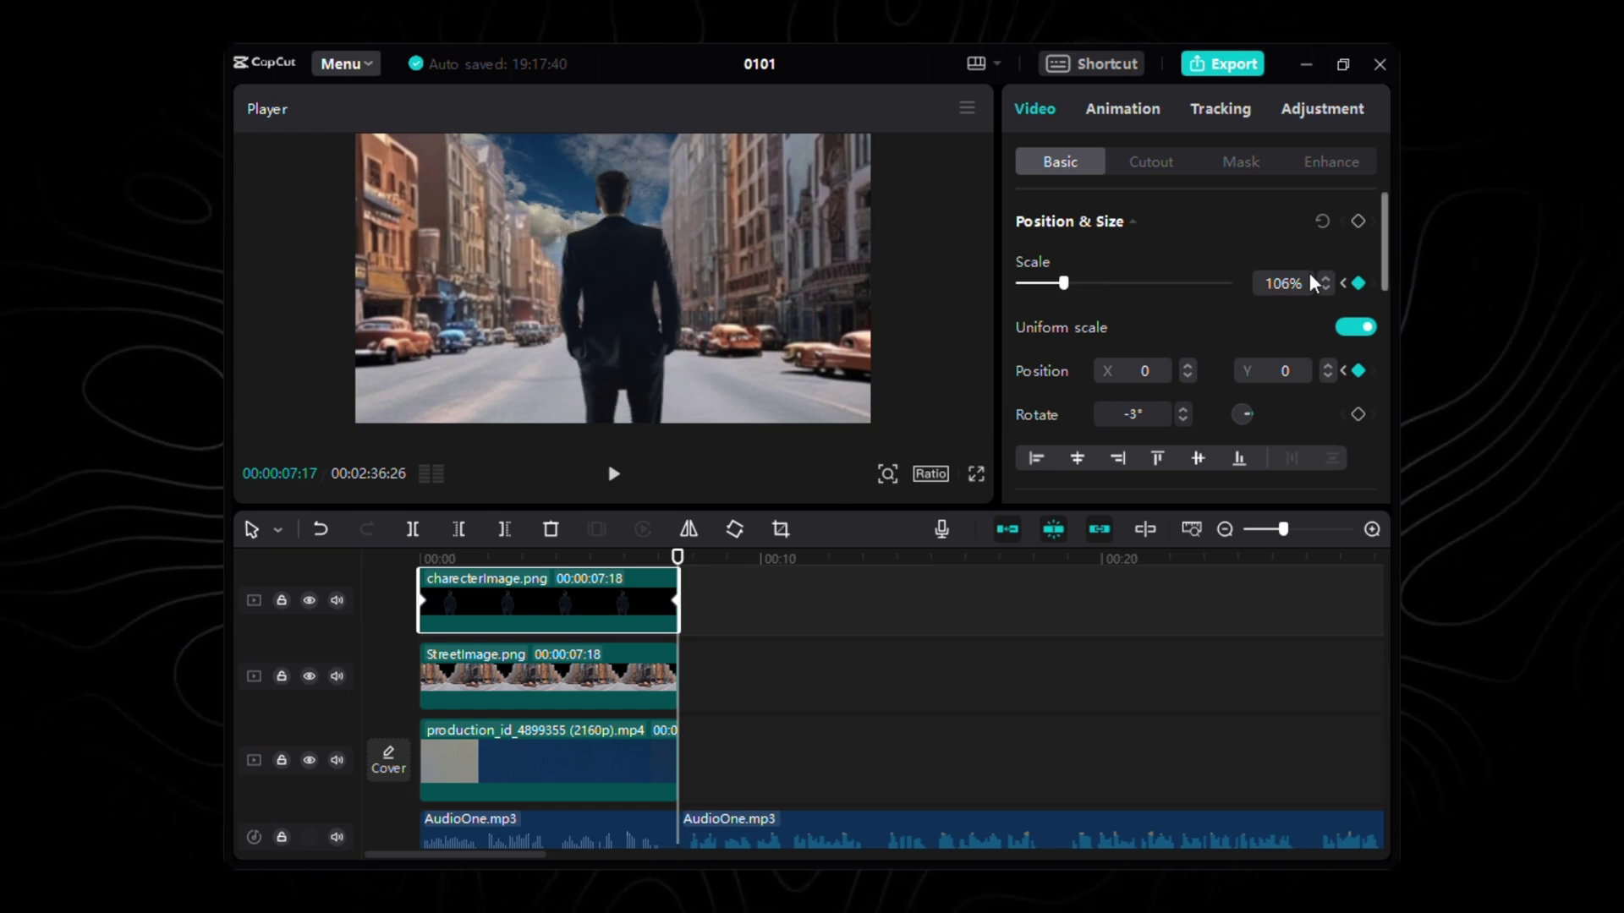
pyautogui.click(1327, 280)
pyautogui.click(1326, 280)
pyautogui.click(1326, 280)
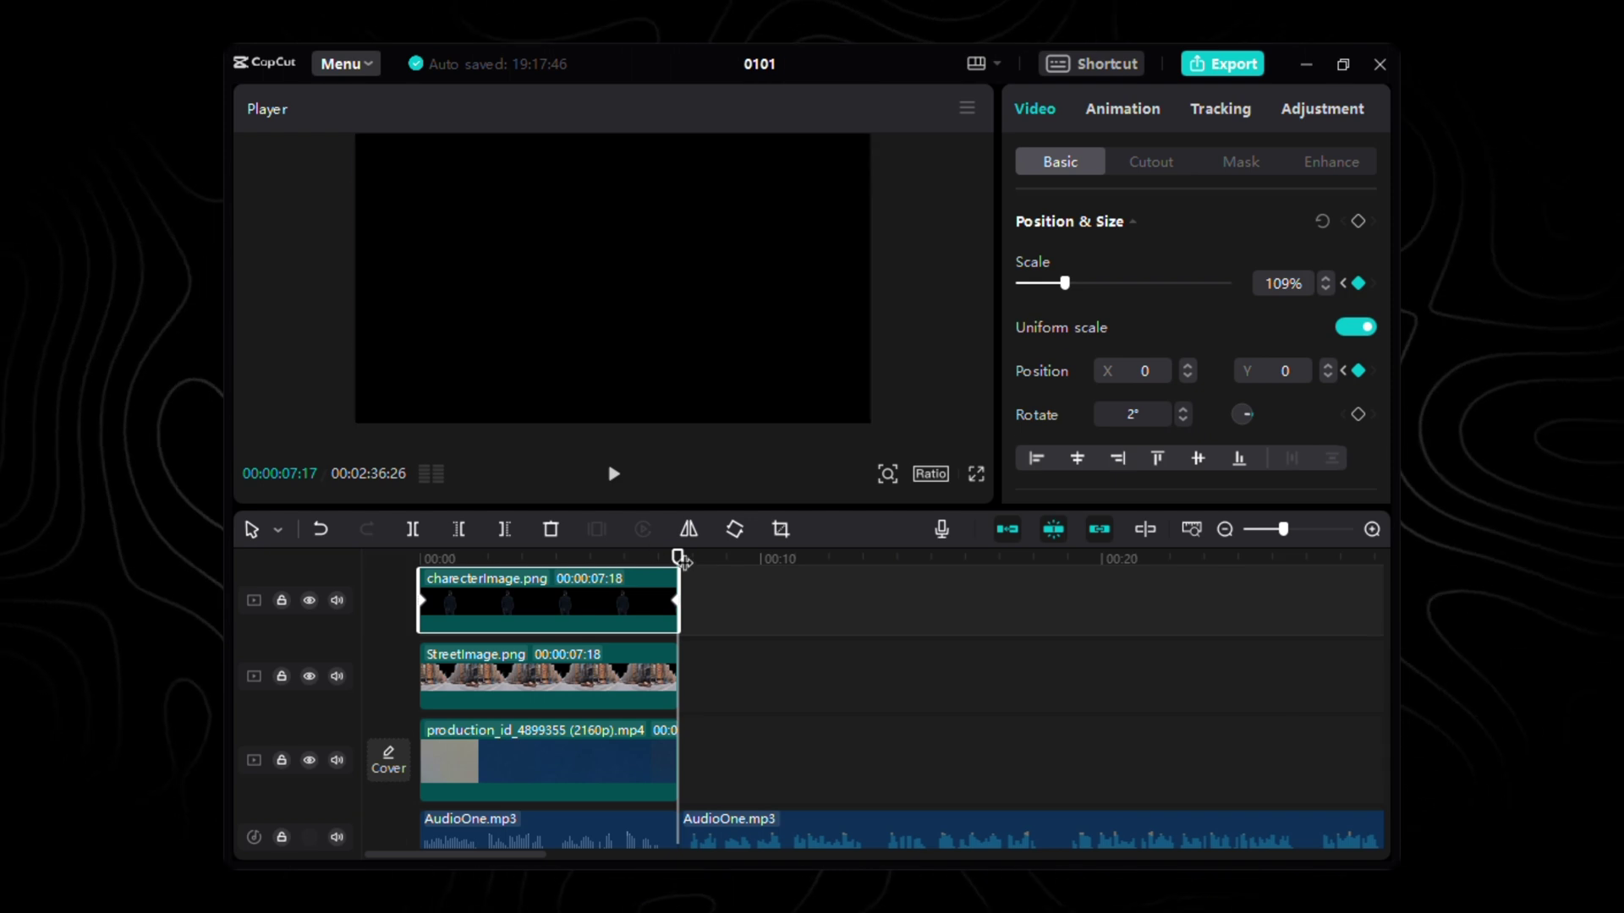
# - Preview the composed opening shot from the start
pyautogui.press('Home')
pyautogui.click(614, 475)
pyautogui.click(614, 476)
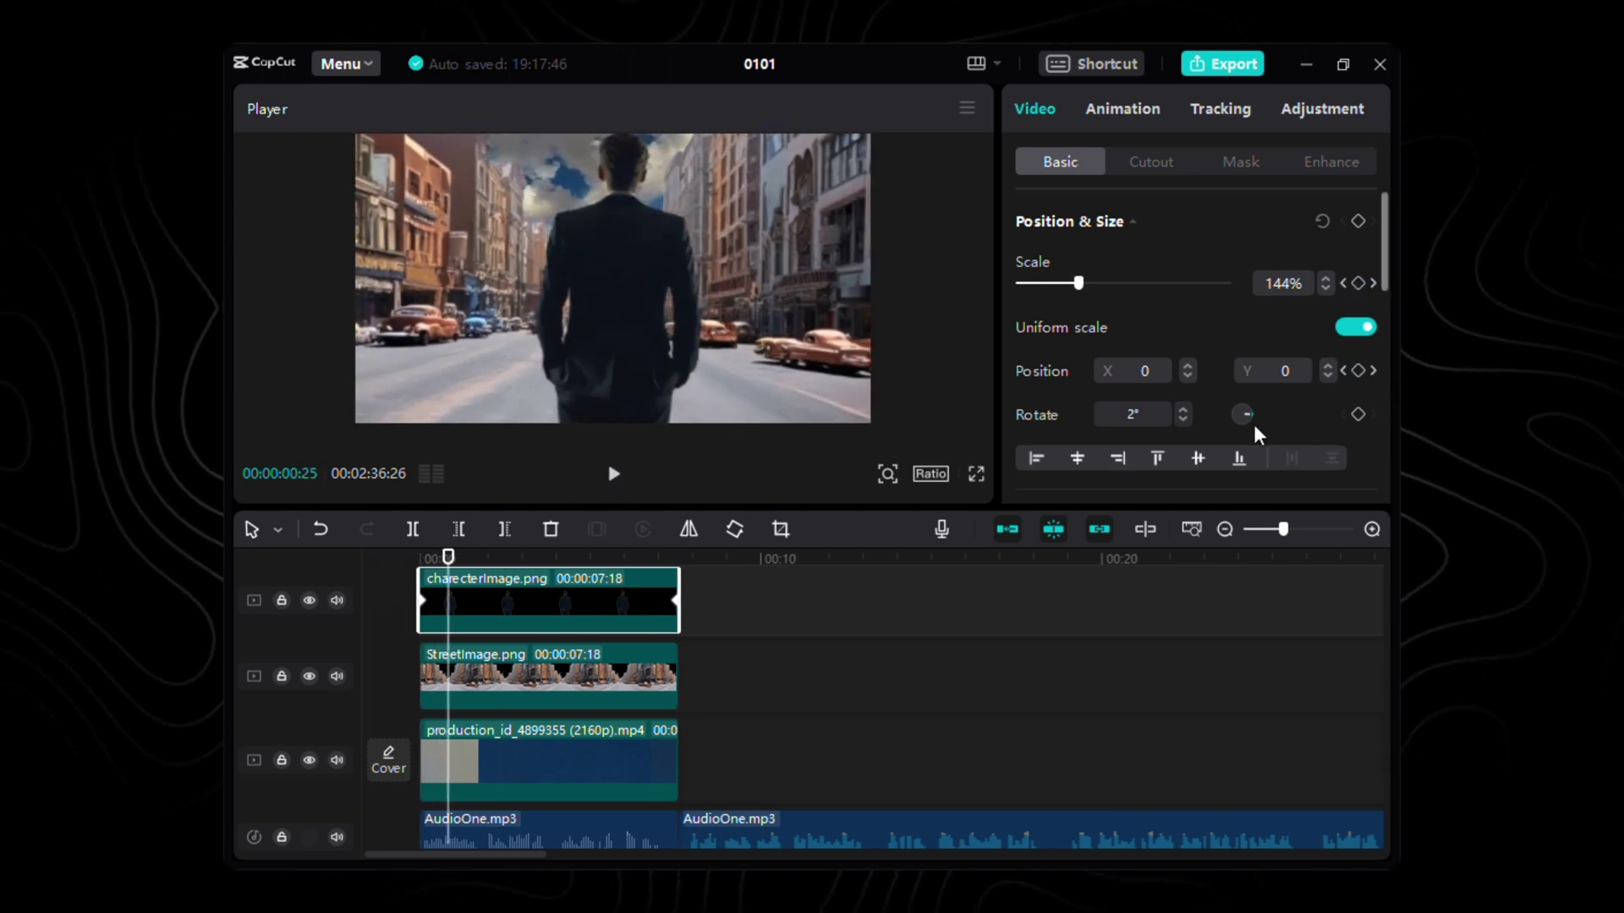
pyautogui.press('Home')
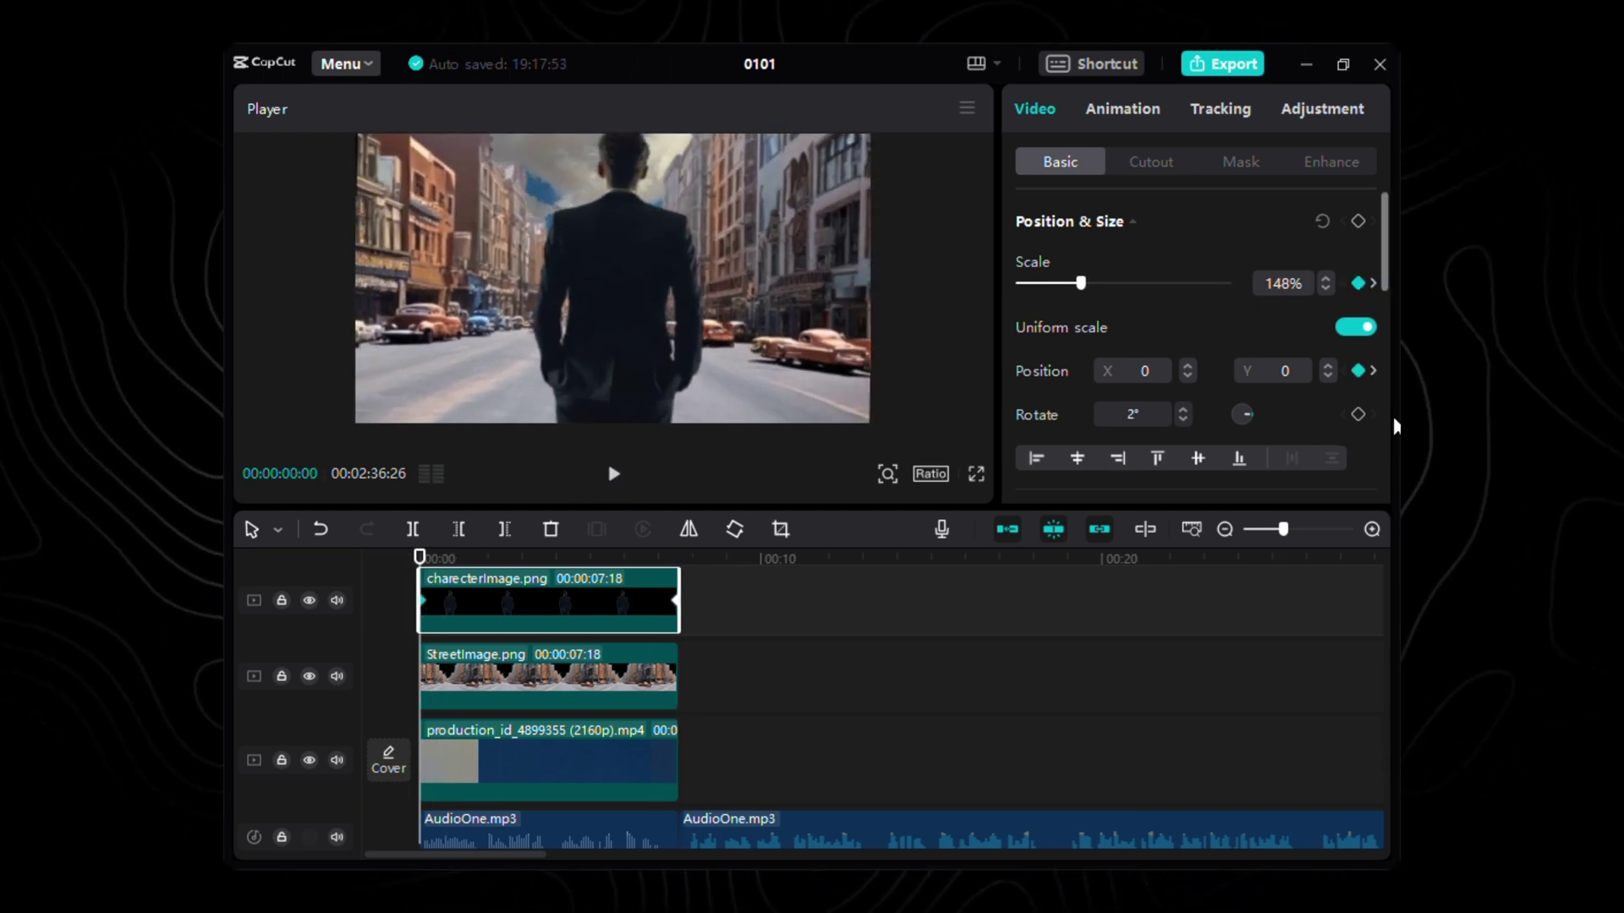
pyautogui.click(614, 474)
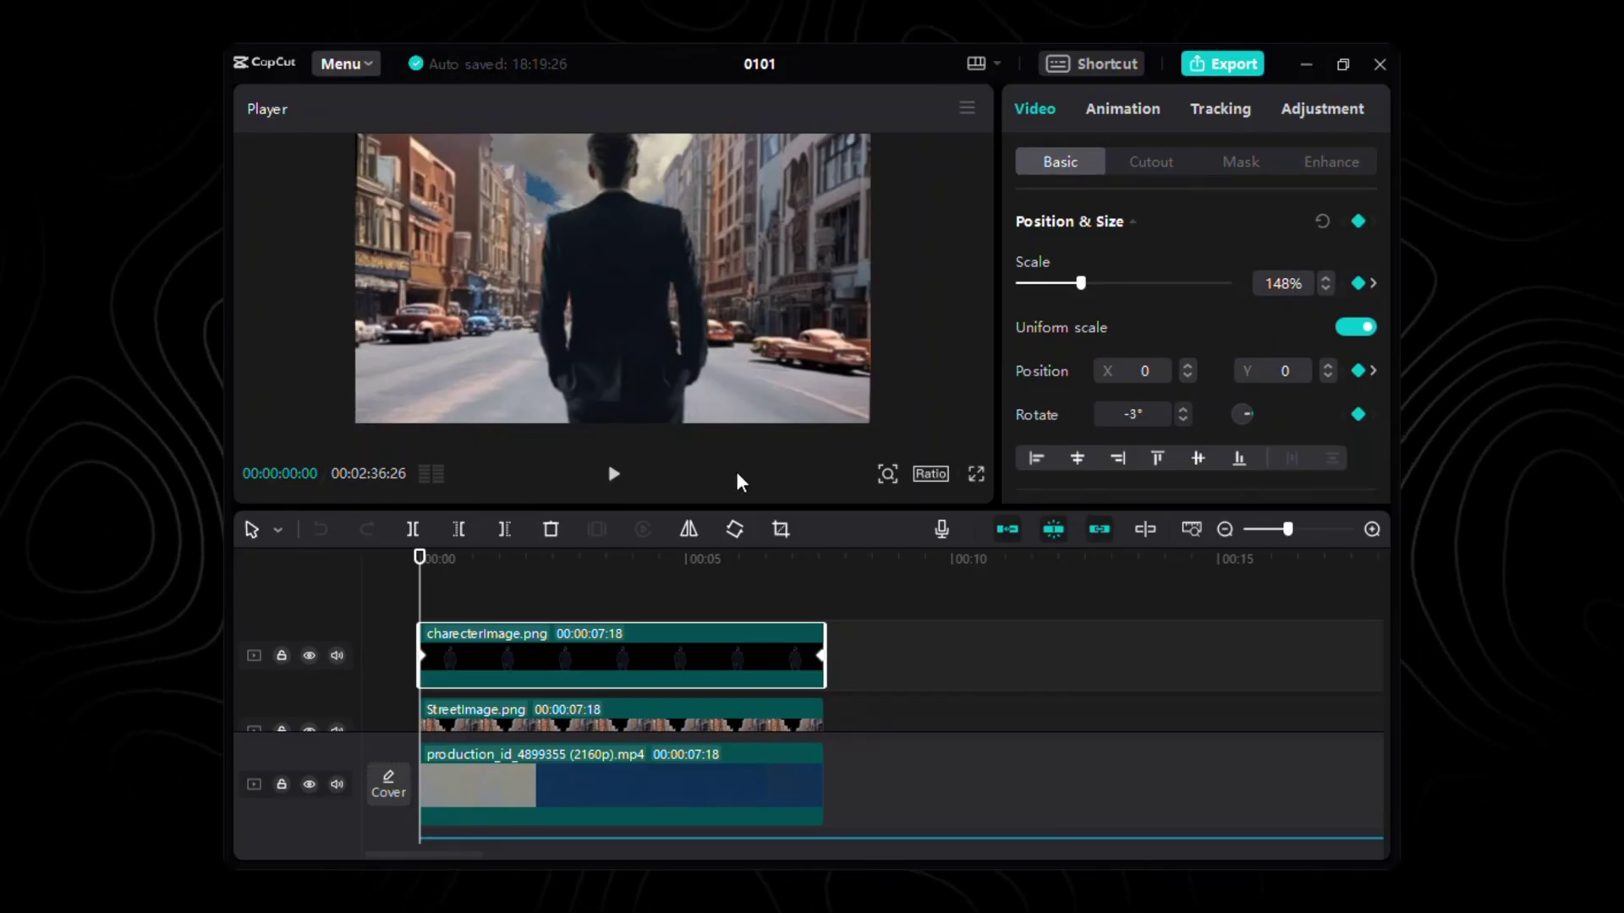
# - Grade the video clip to saturation -22, brightness -5, highlight 24 and vignette 33
pyautogui.click(1309, 115)
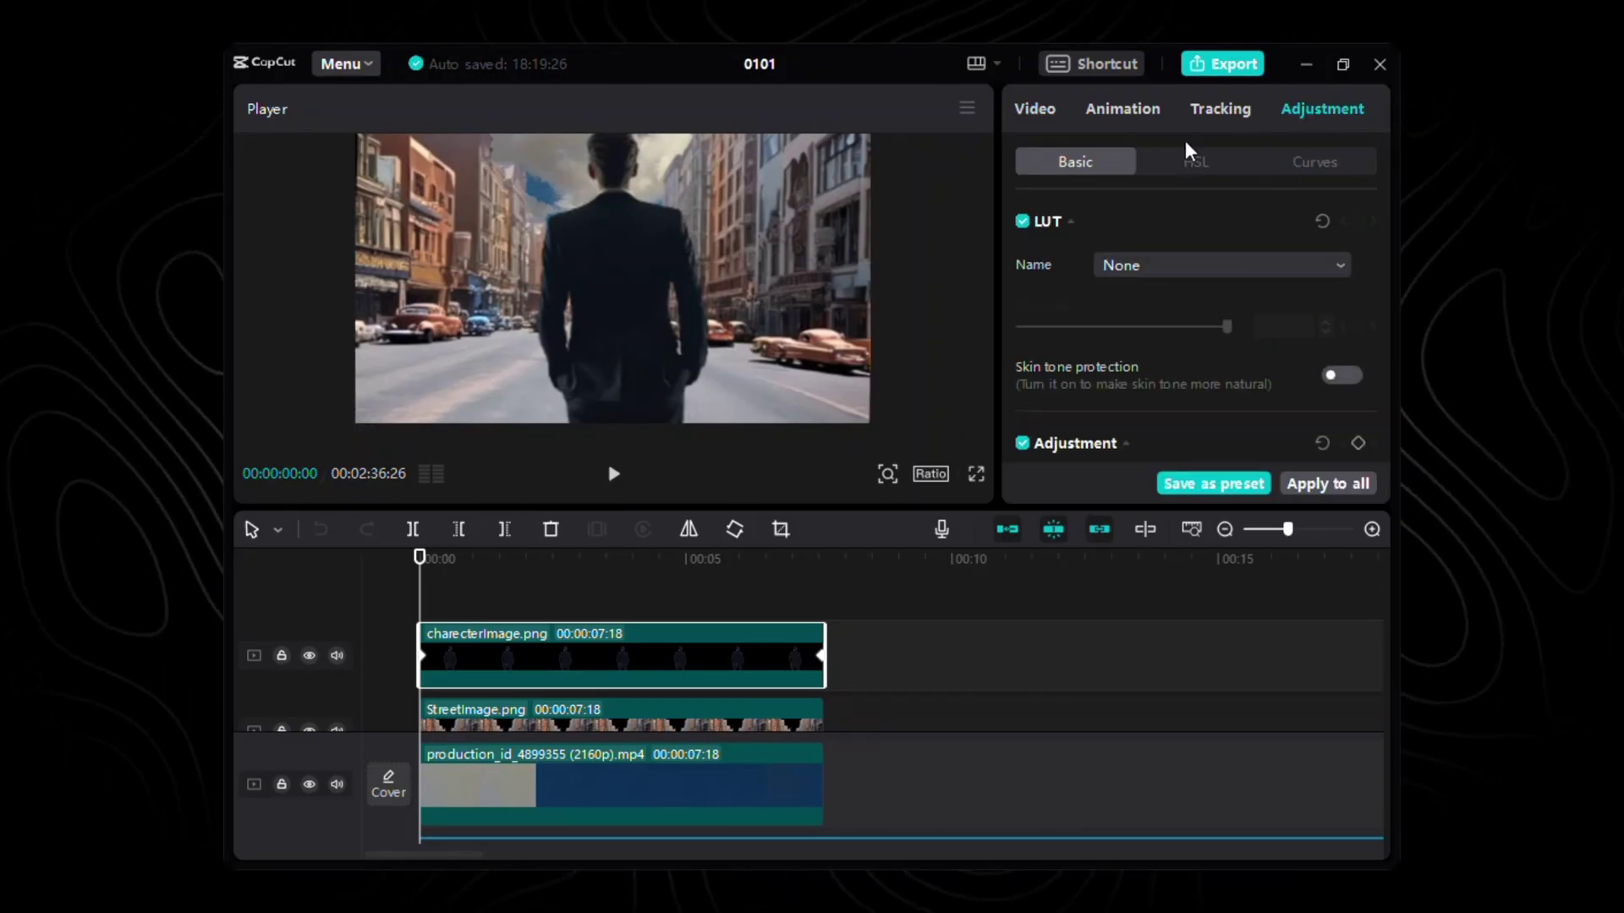
pyautogui.scroll(-10, 1244, 305)
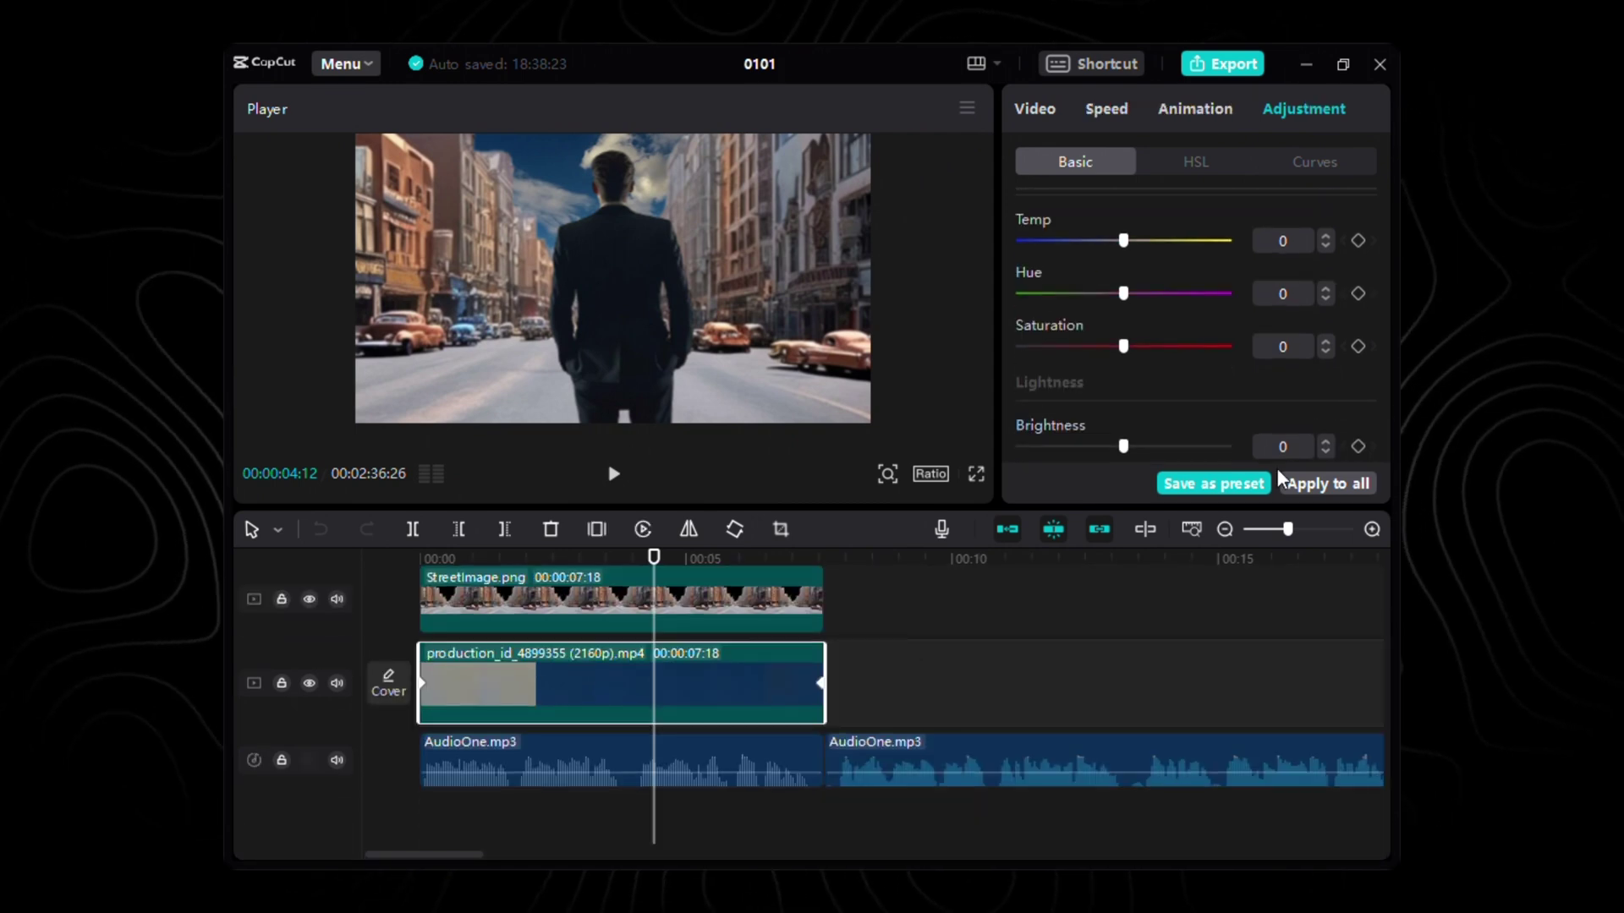
pyautogui.scroll(-2, 1207, 344)
pyautogui.scroll(2, 1316, 353)
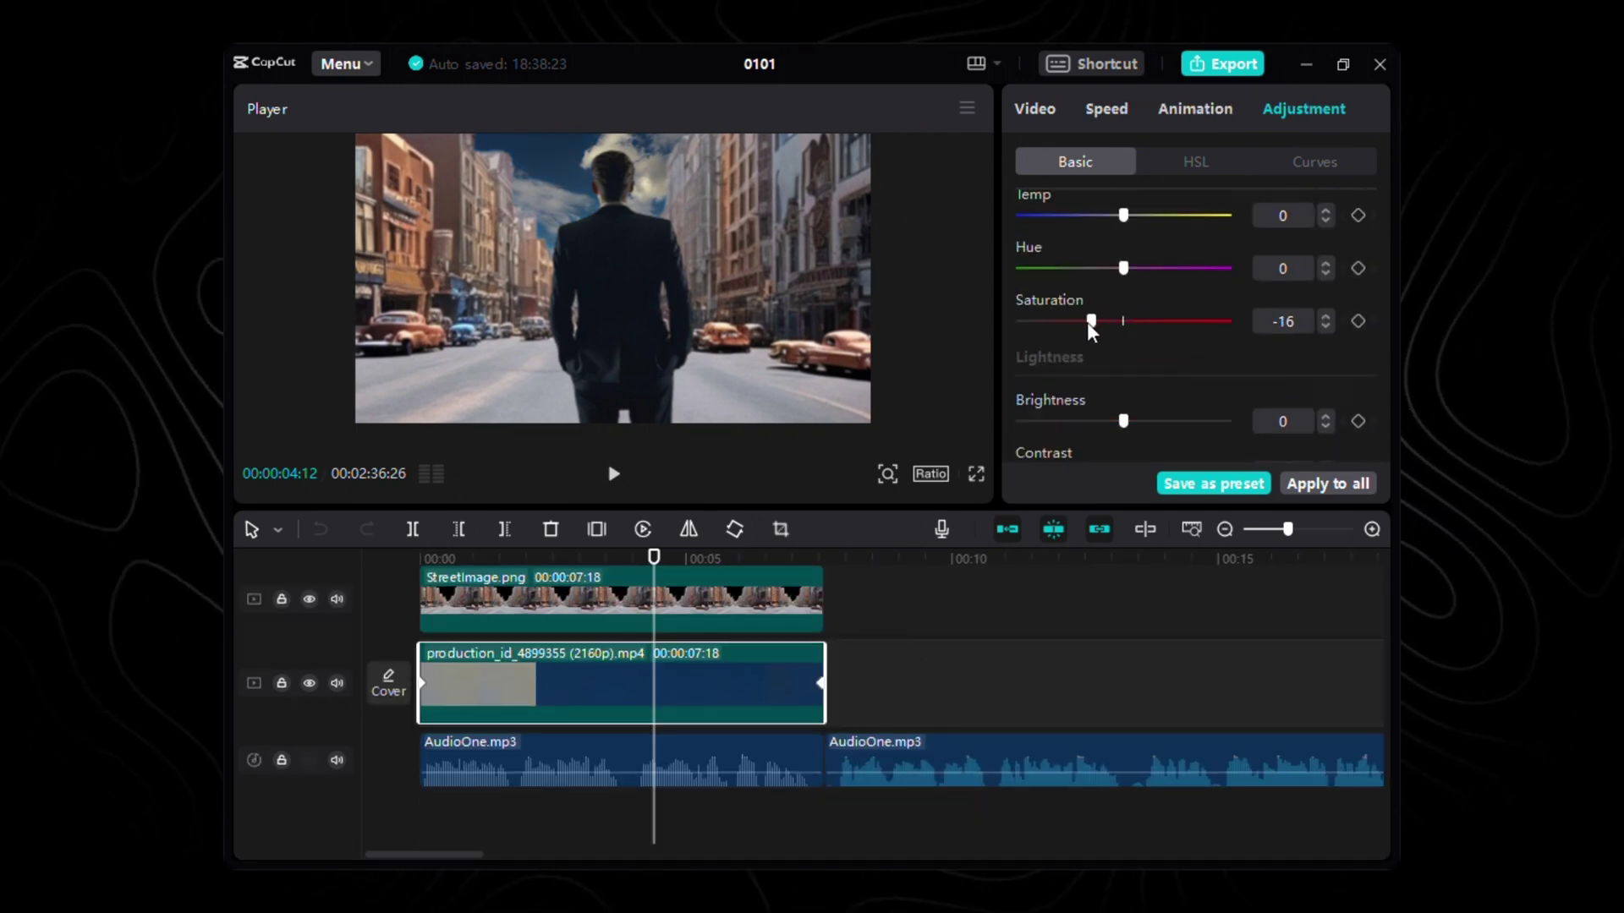
pyautogui.scroll(-2, 1184, 339)
pyautogui.moveTo(1082, 321); pyautogui.dragTo(1116, 338)
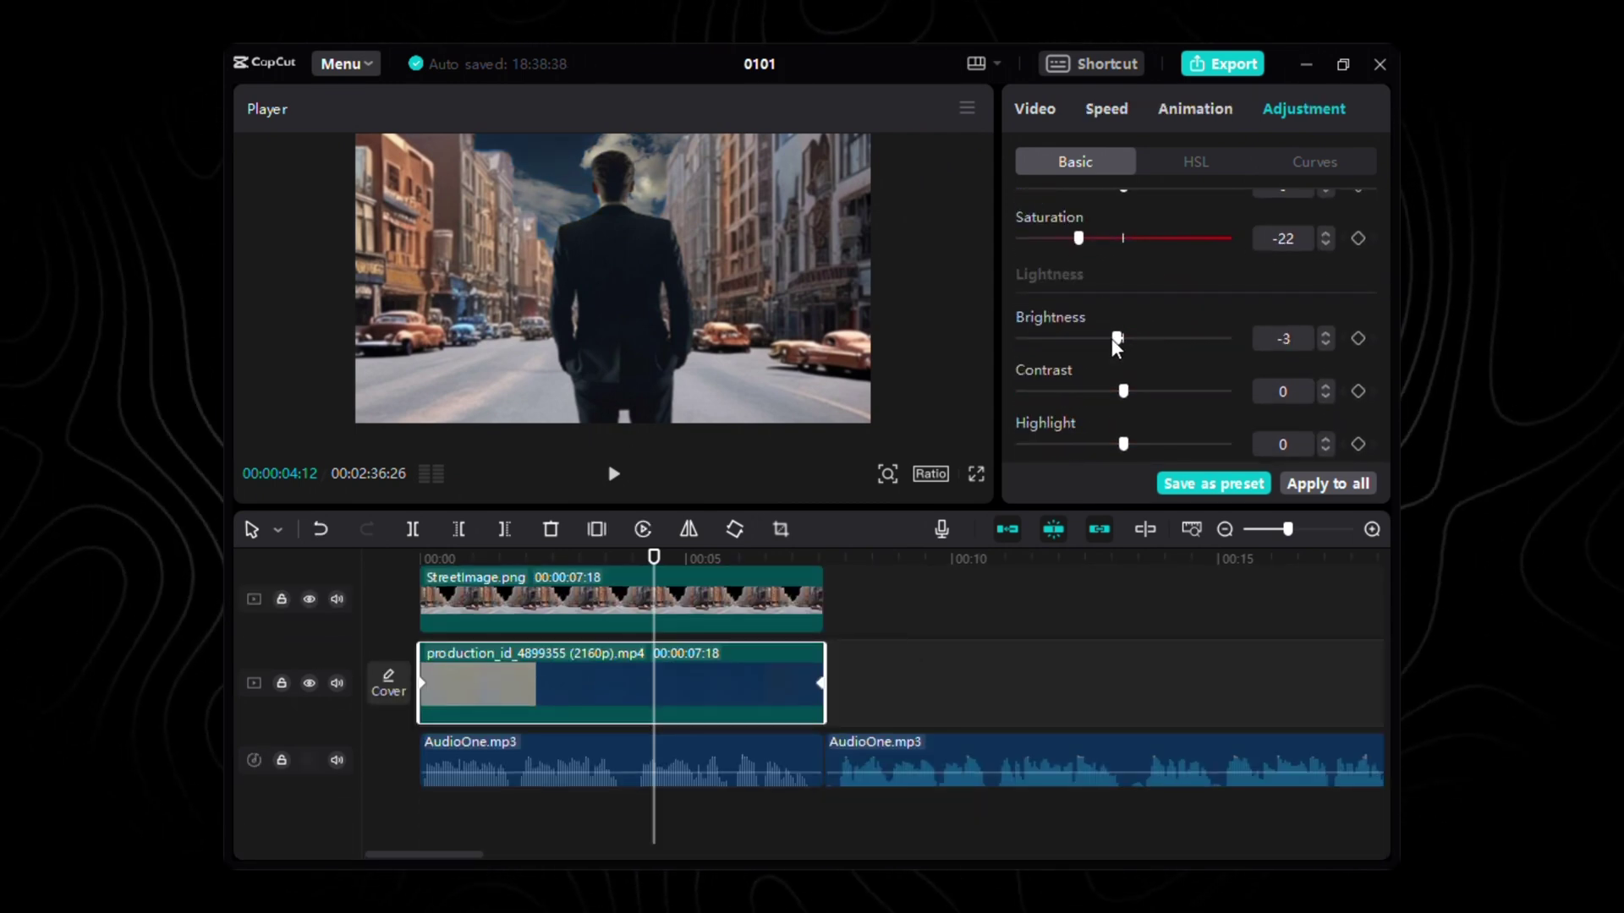
pyautogui.scroll(-2, 1132, 375)
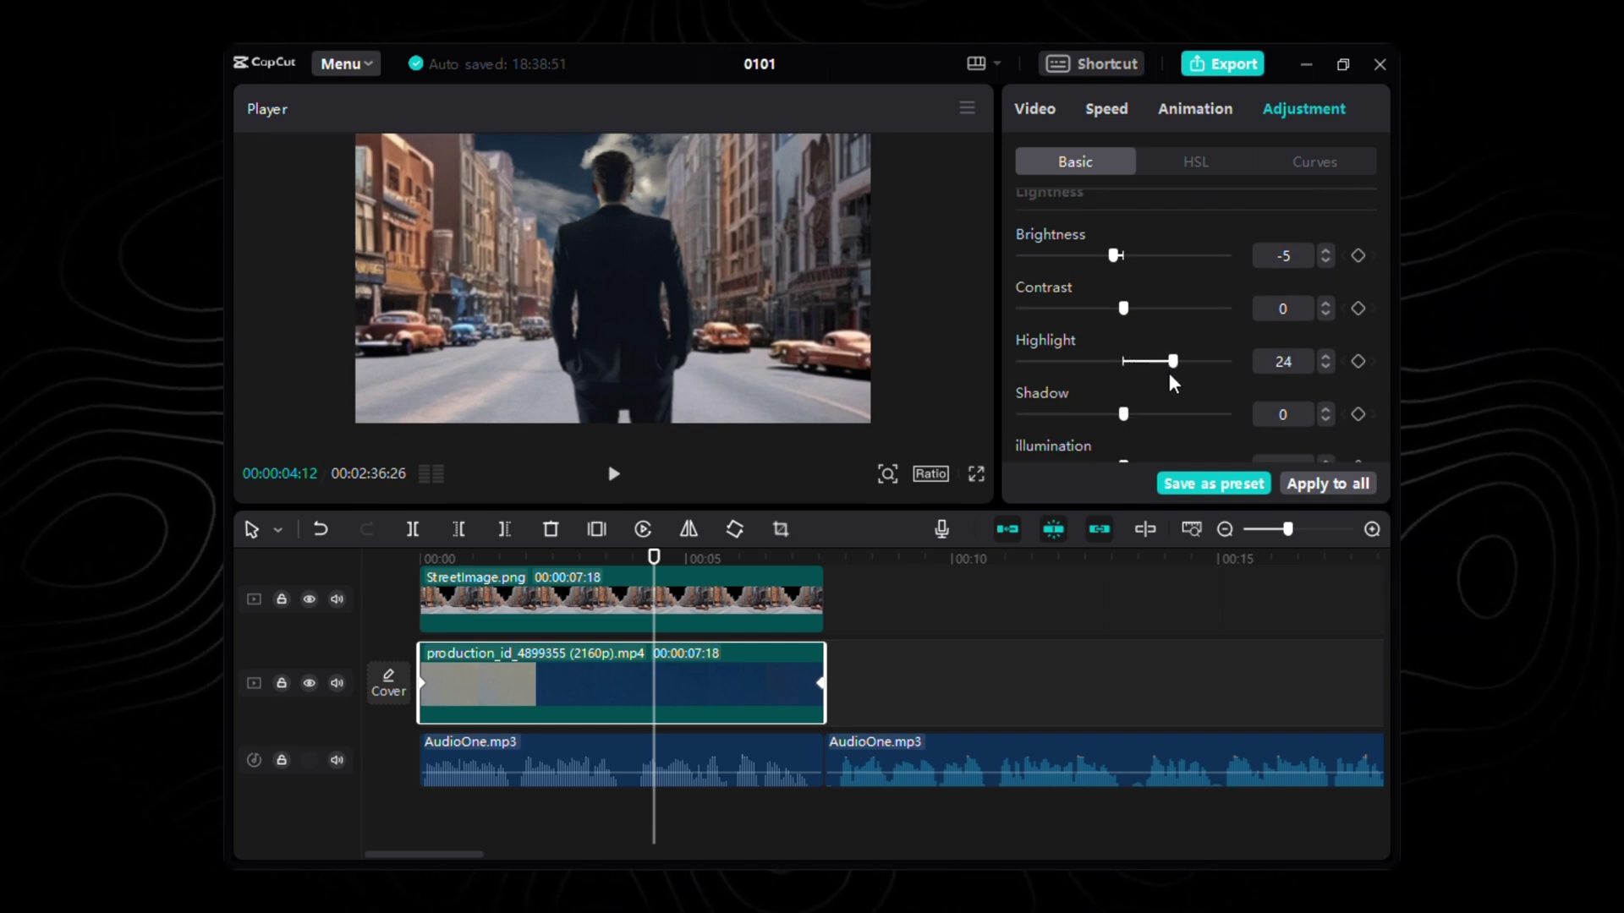
pyautogui.scroll(-3, 1158, 389)
pyautogui.moveTo(1125, 450); pyautogui.dragTo(1148, 452)
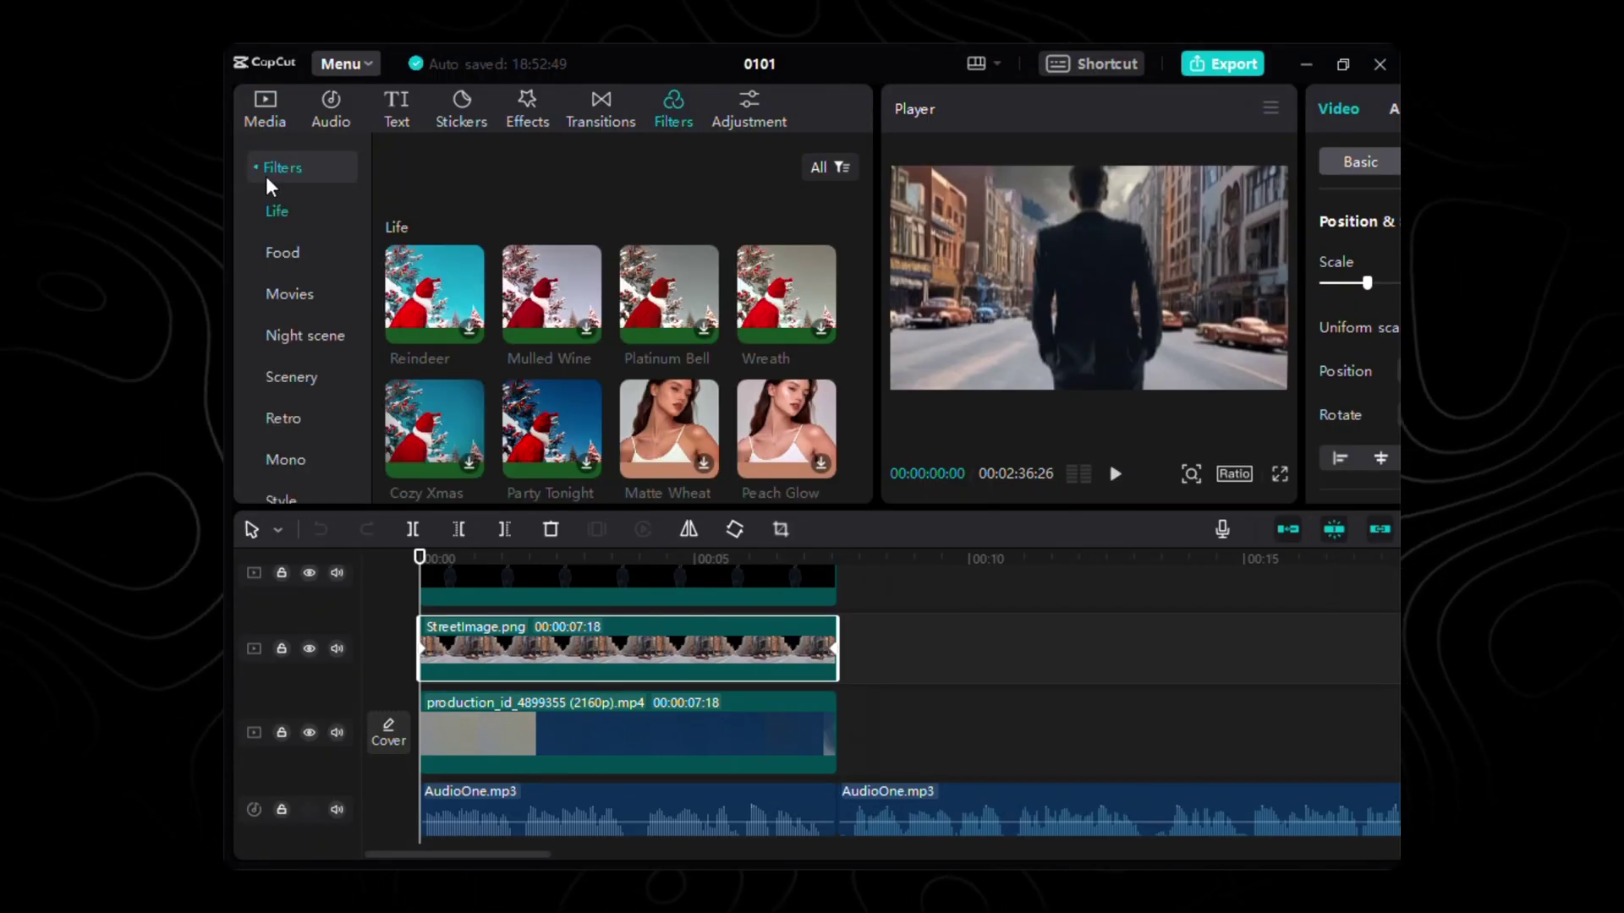
# - Apply the Retro 1980 filter to the StreetImage.png clip
pyautogui.click(283, 418)
pyautogui.scroll(-5, 725, 344)
pyautogui.moveTo(778, 305); pyautogui.dragTo(579, 662)
pyautogui.click(974, 64)
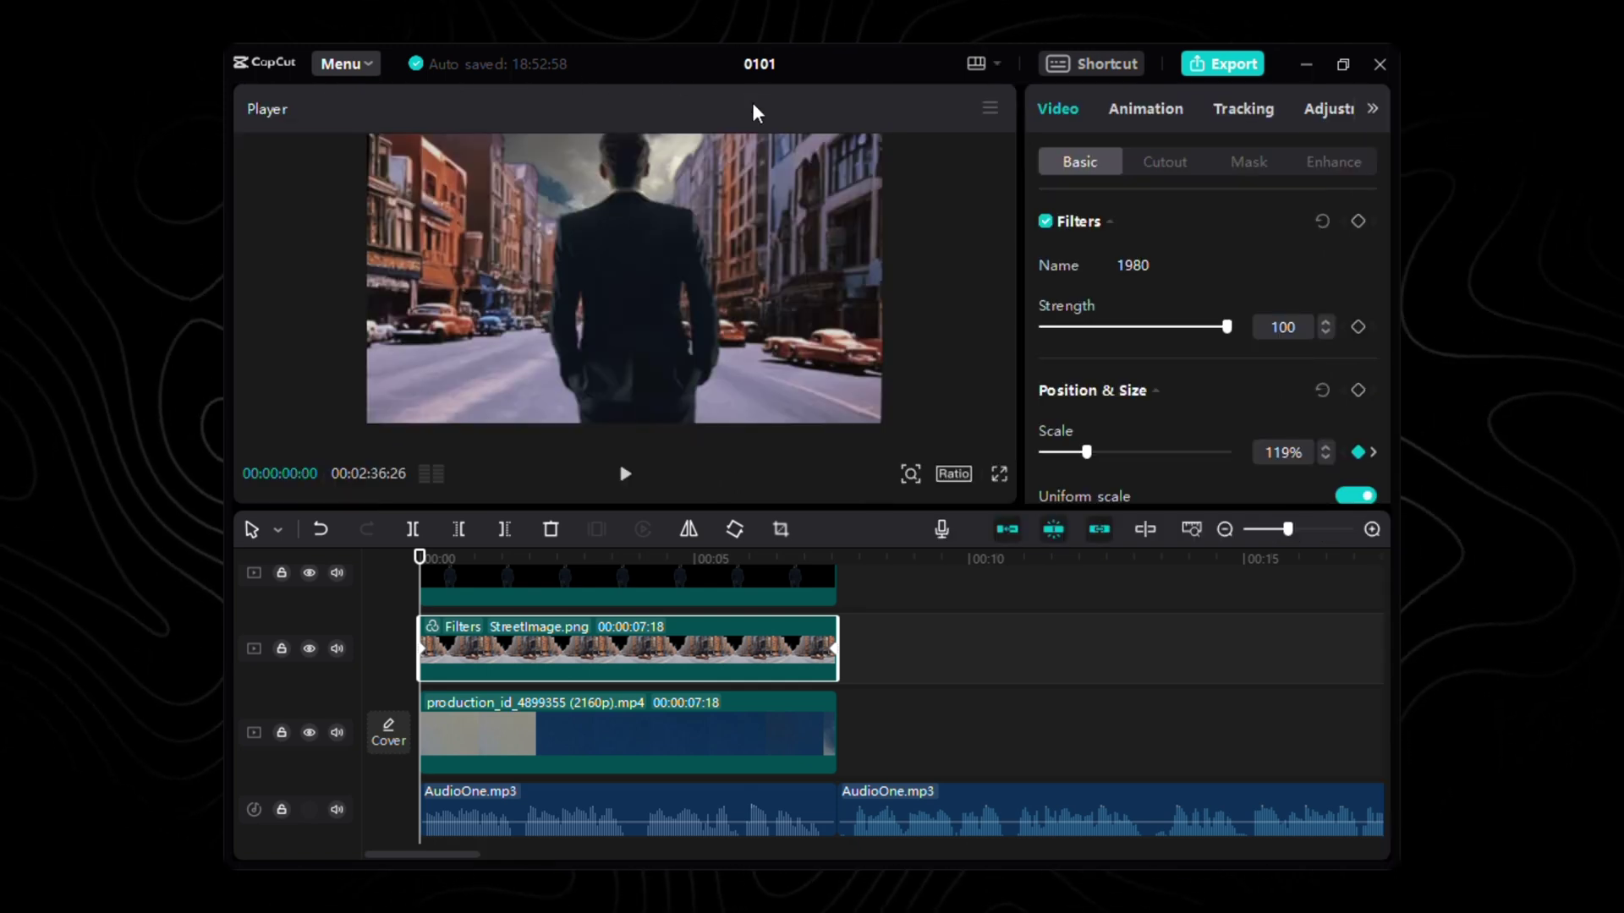
# - Grade the street image to saturation 8, brightness -14, contrast 9, vignette 36, then preview
pyautogui.click(1328, 109)
pyautogui.scroll(-5, 1327, 224)
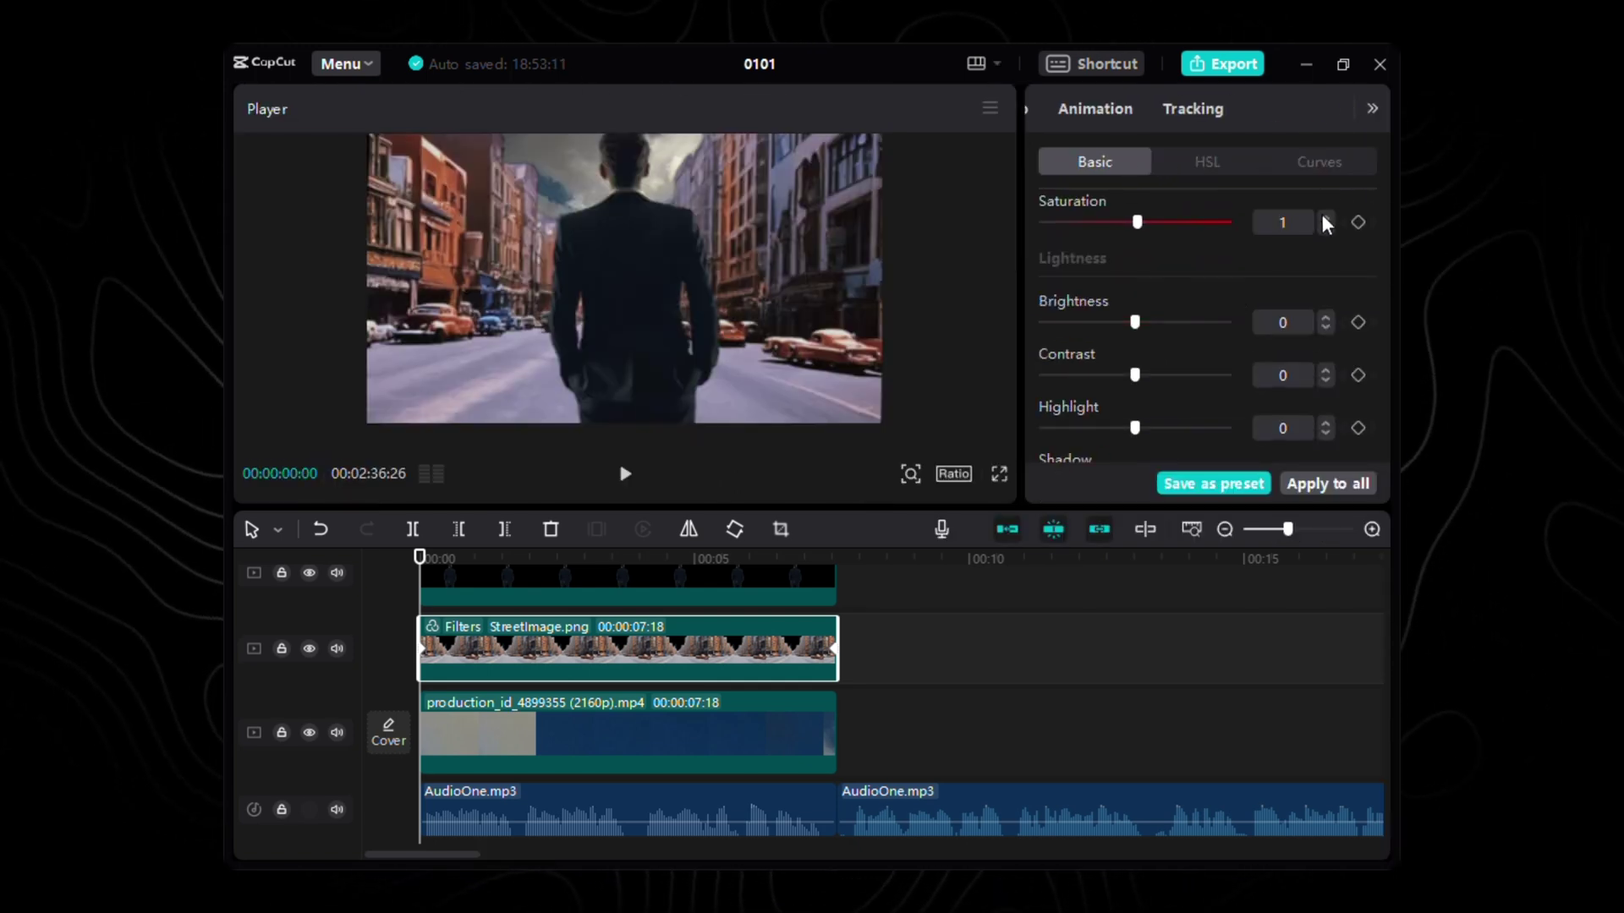
pyautogui.click(1326, 227)
pyautogui.click(1326, 328)
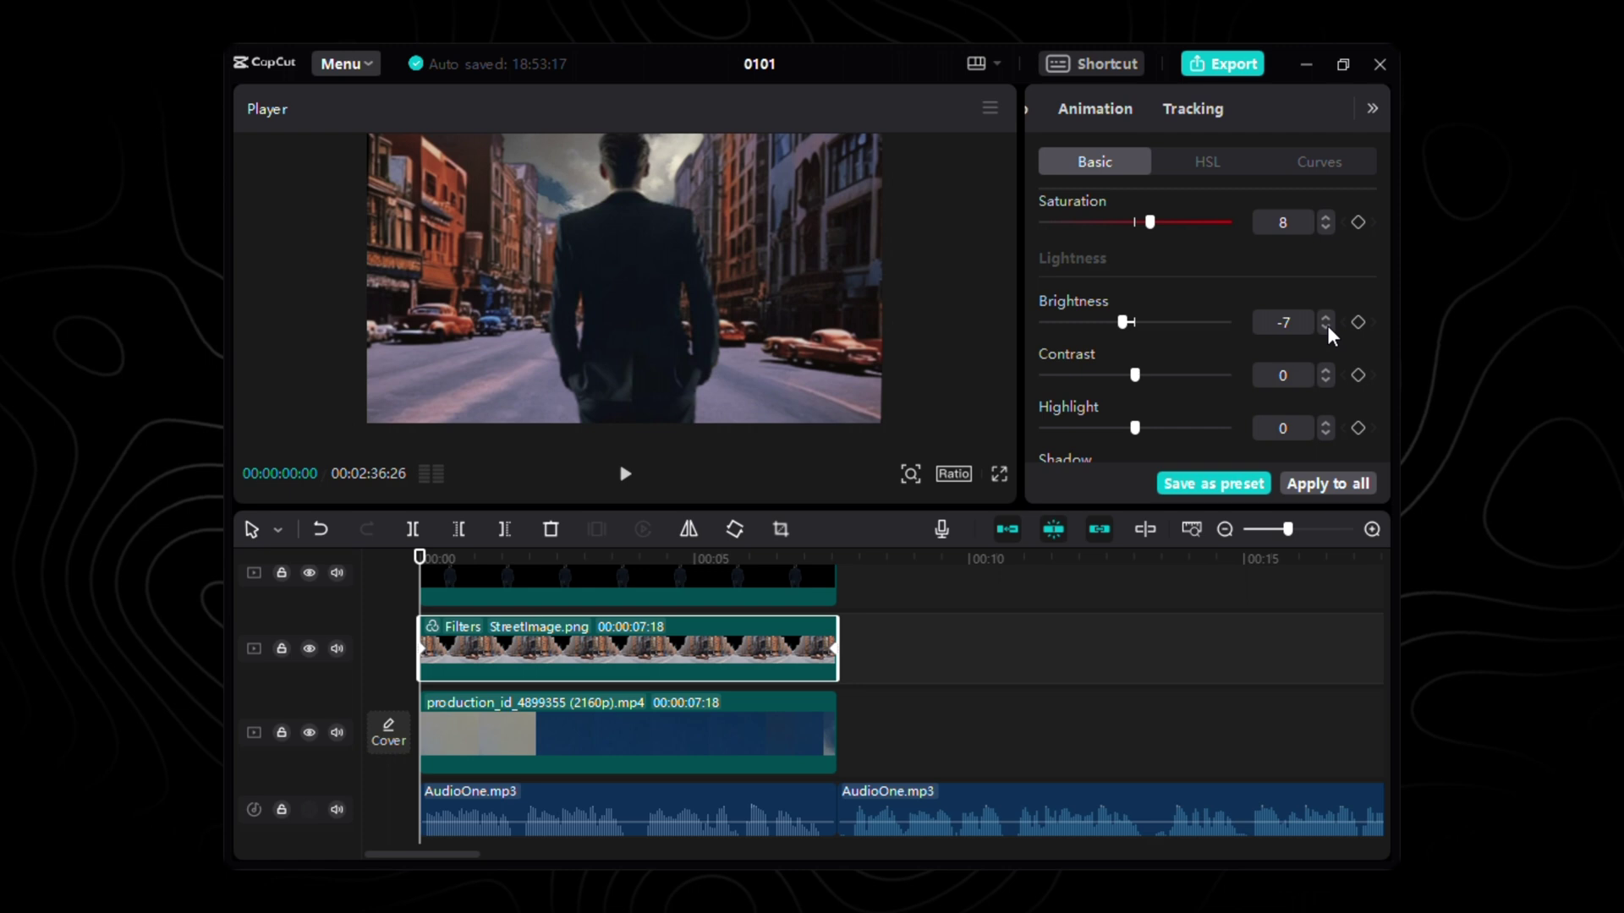
pyautogui.click(1327, 372)
pyautogui.scroll(-3, 1153, 348)
pyautogui.moveTo(1134, 450); pyautogui.dragTo(1202, 465)
pyautogui.click(625, 474)
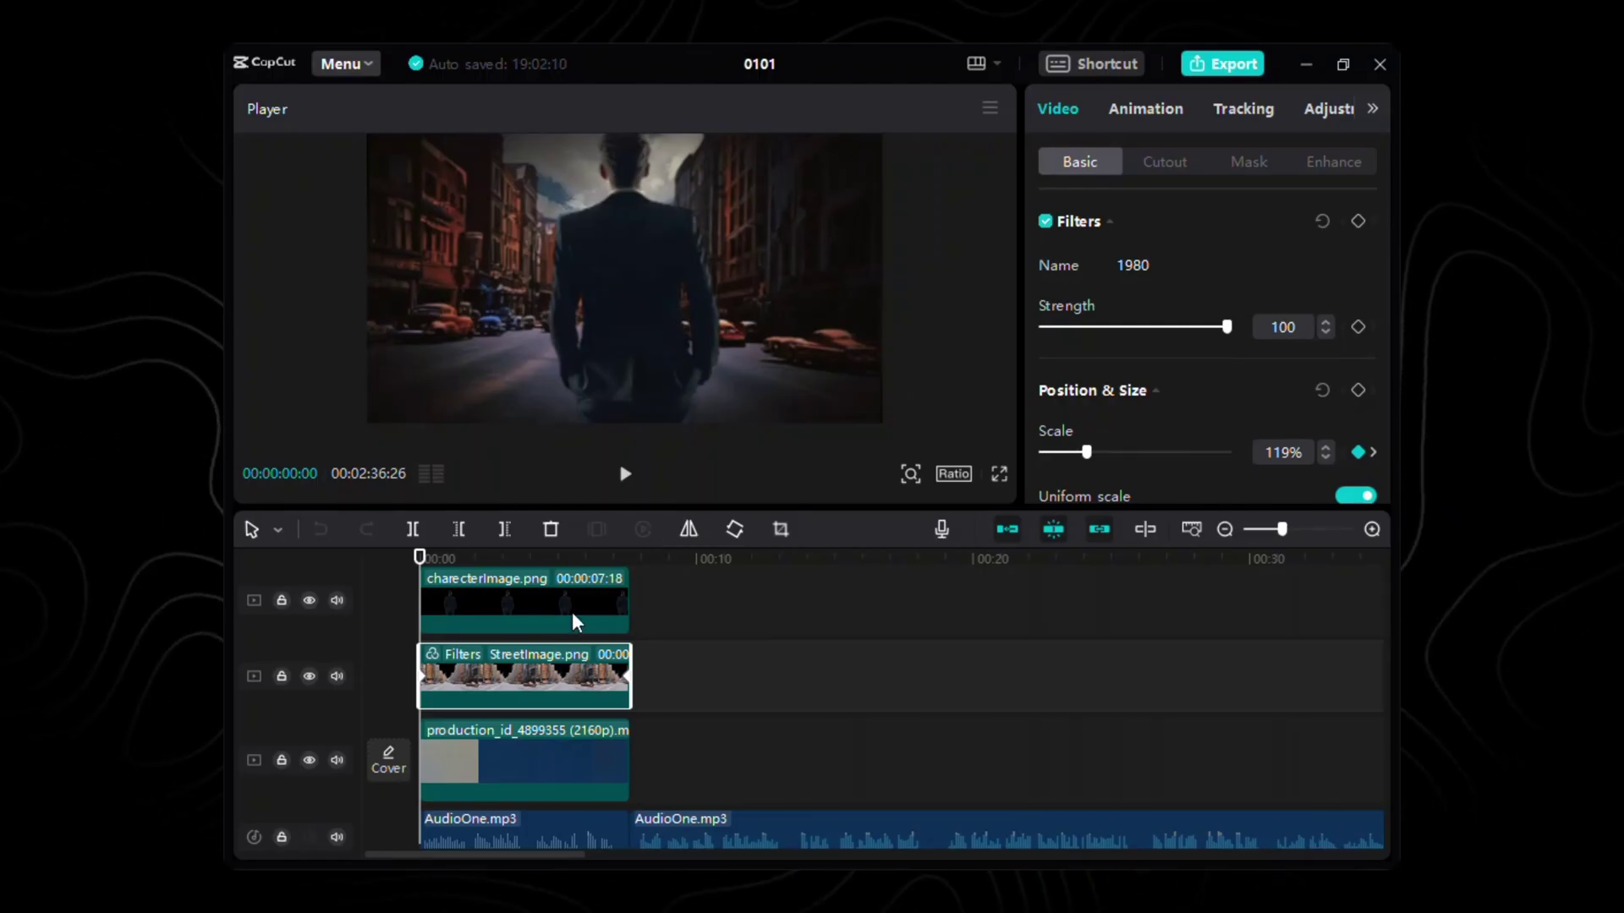
# - Give charecterImage.png brightness -18, illumination -14 and vignette 23, then preview the result
pyautogui.click(575, 623)
pyautogui.click(1371, 108)
pyautogui.scroll(-5, 1269, 316)
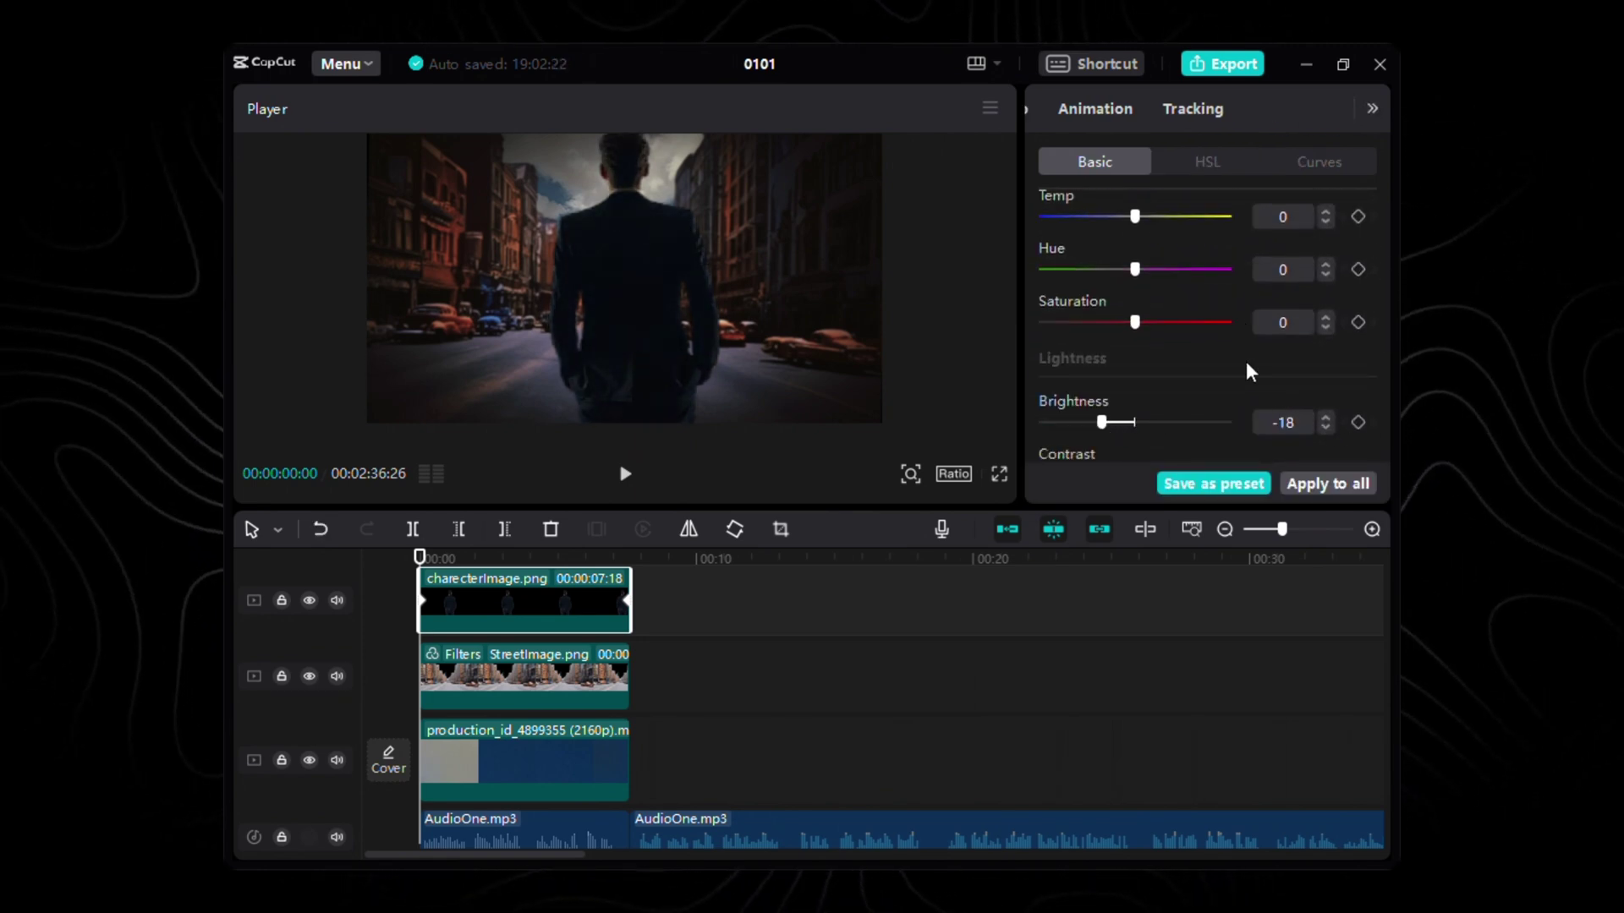
pyautogui.scroll(-5, 1218, 369)
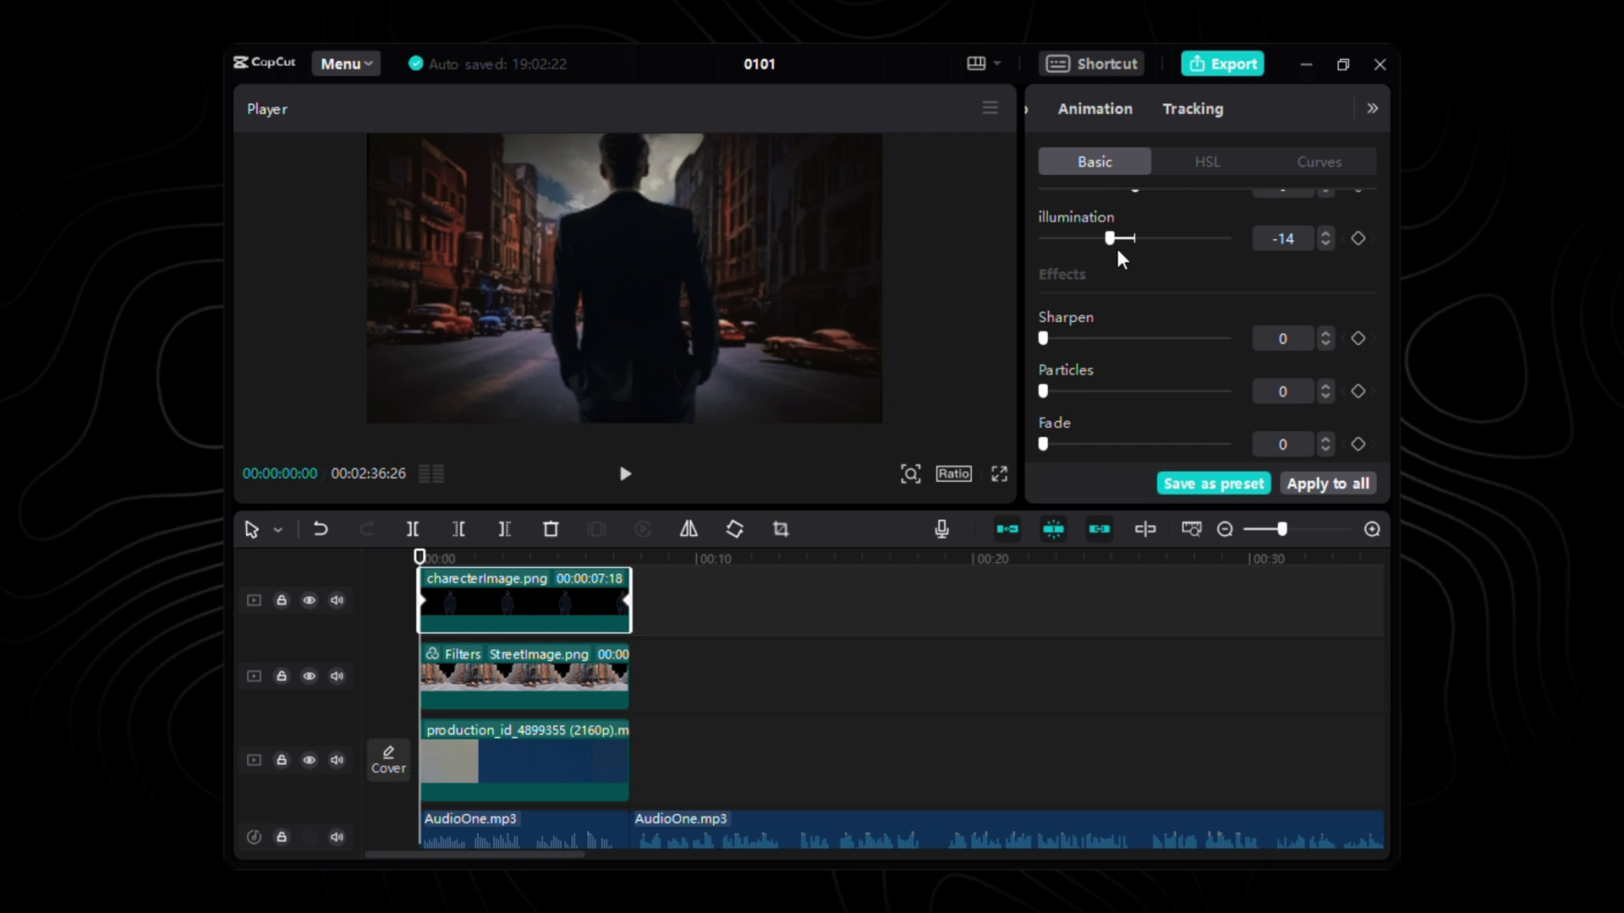
pyautogui.scroll(-1, 1142, 452)
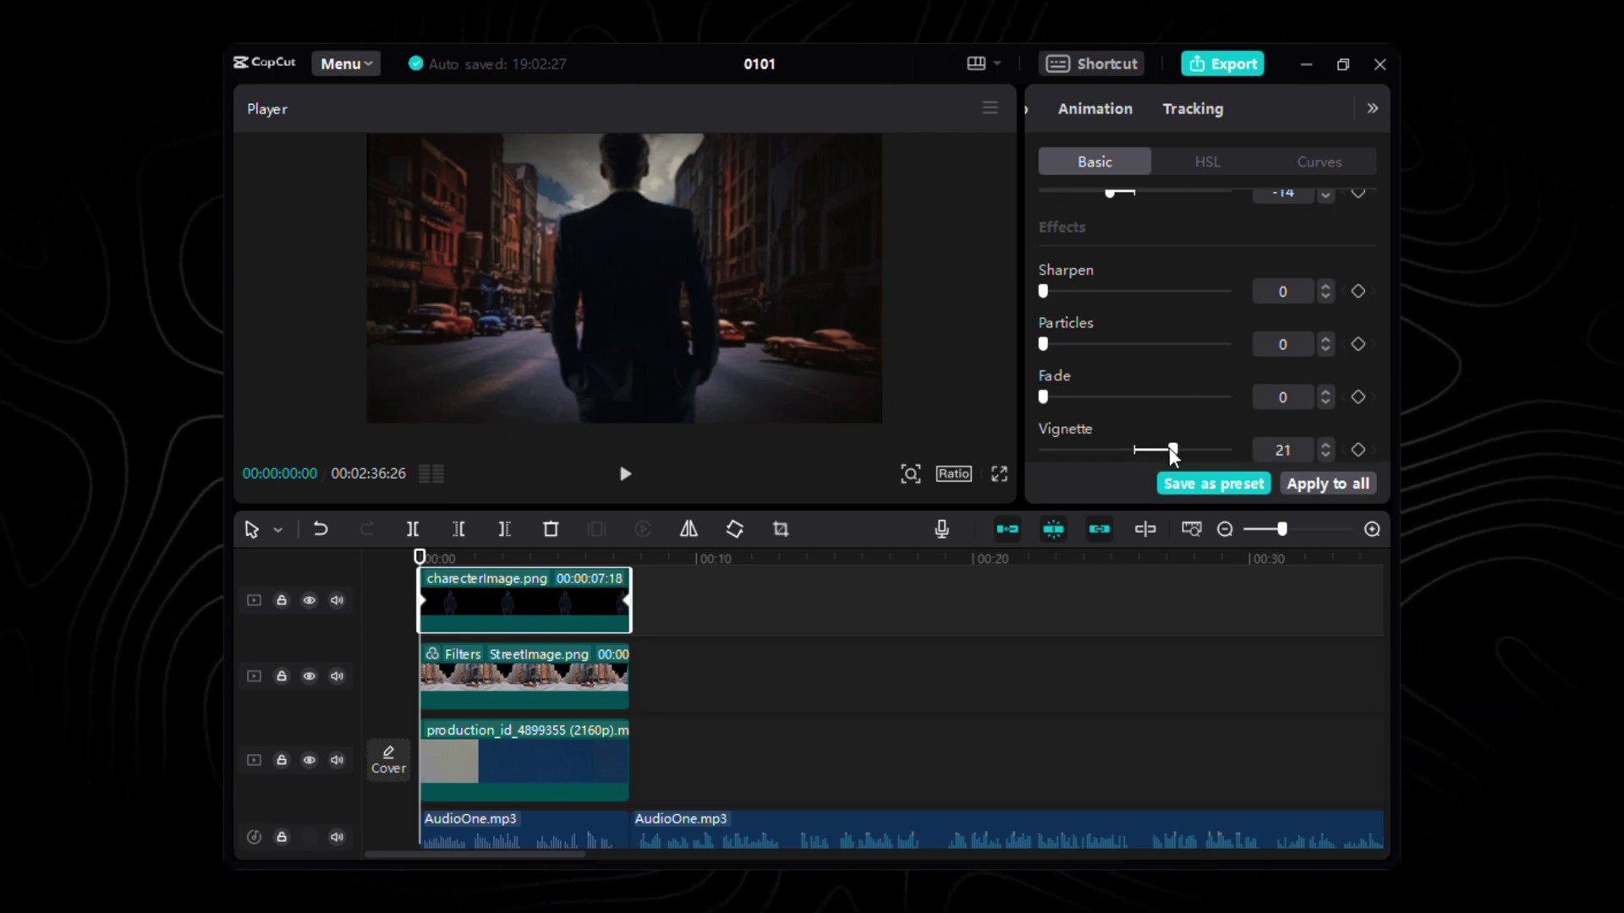
pyautogui.click(626, 475)
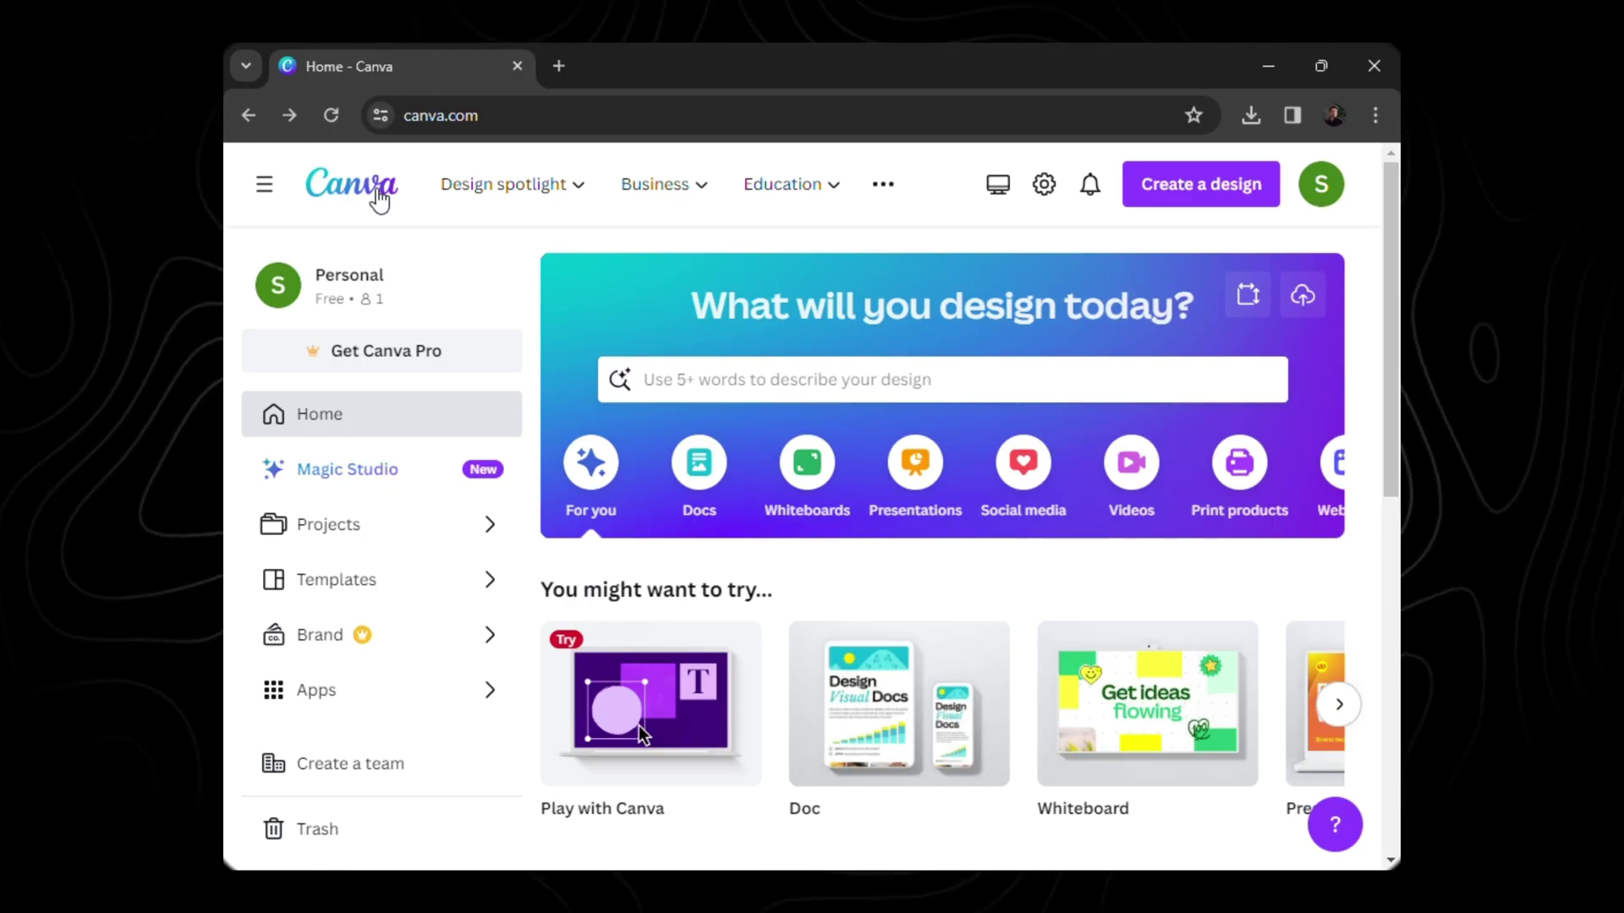
# - Search Canva designs for 'Vid' to find video templates
pyautogui.click(693, 390)
pyautogui.write('Video')
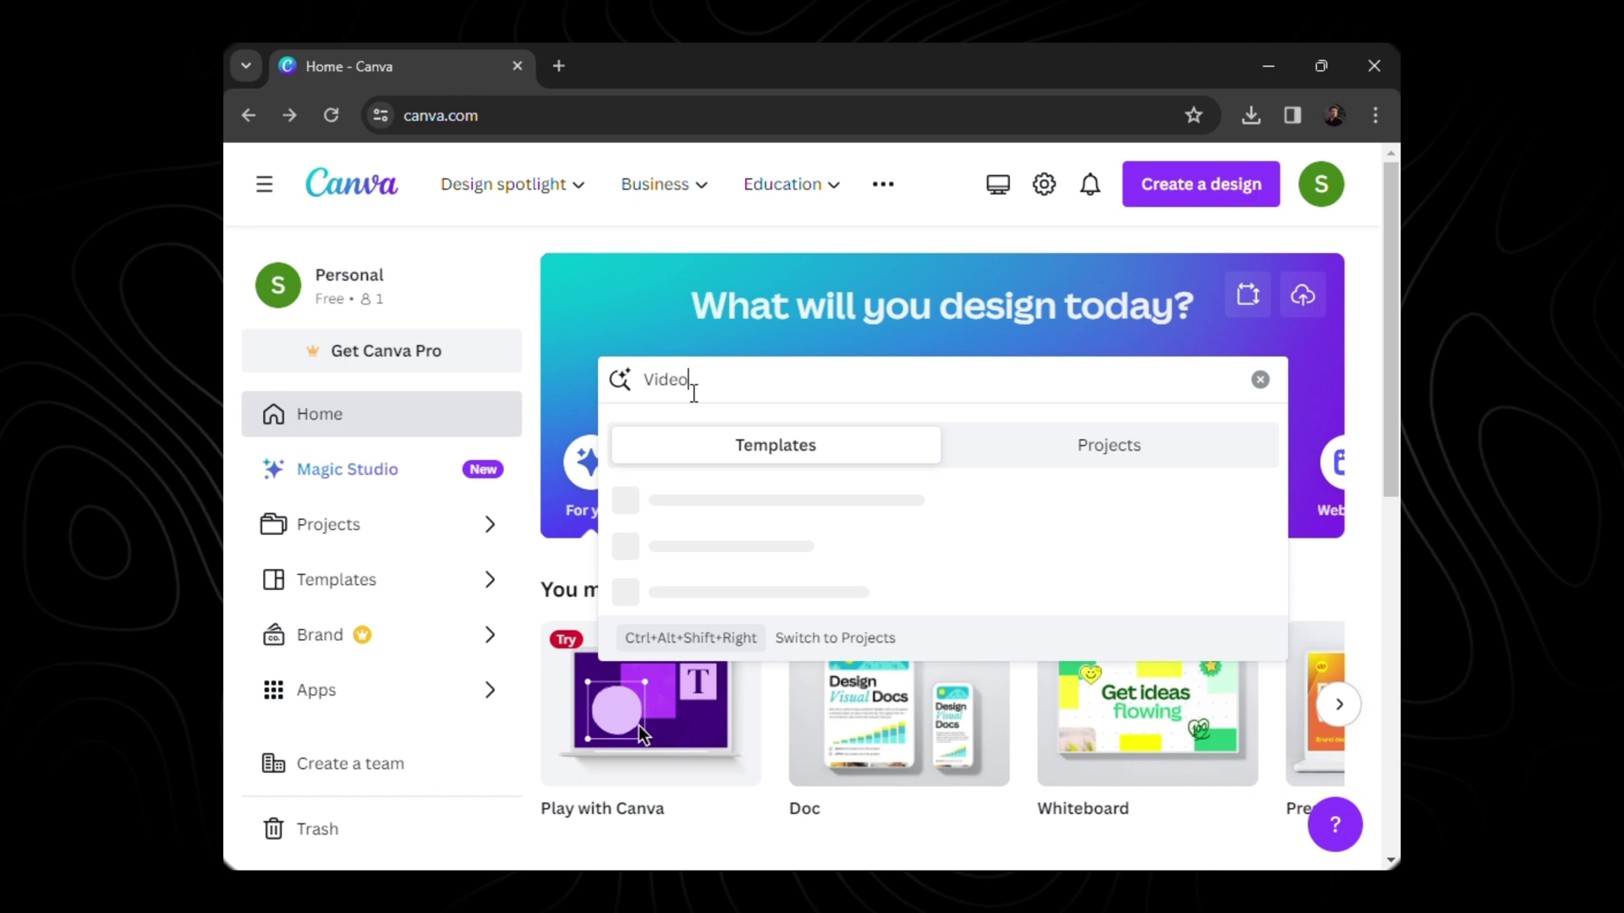
pyautogui.press('Return')
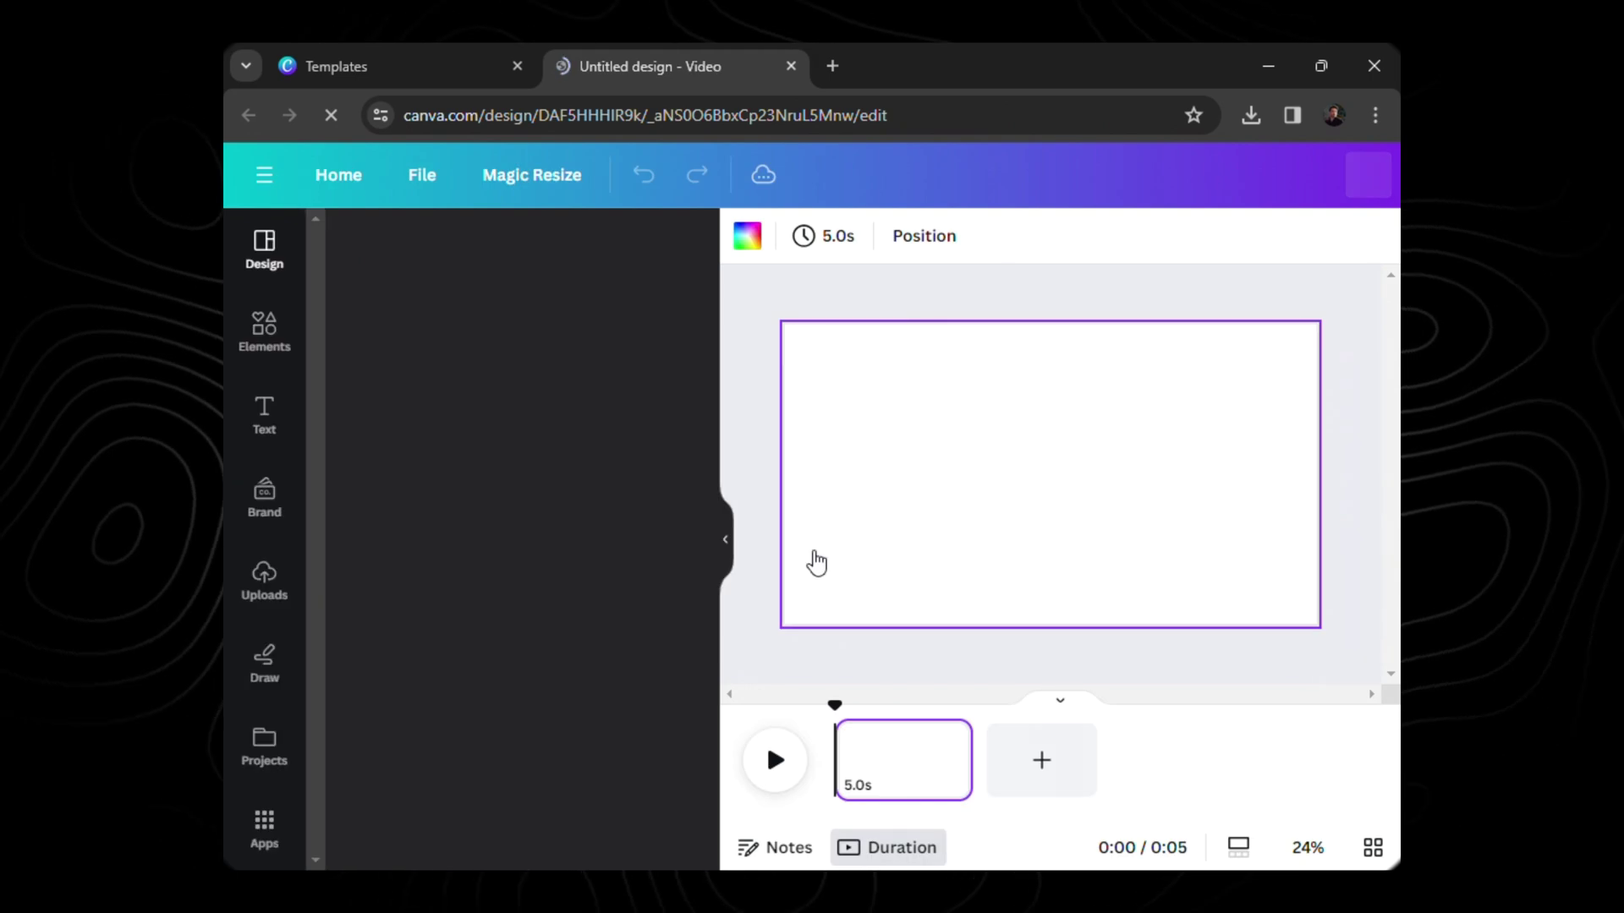
# - Make the page background black and add a 'Wealth' heading
pyautogui.click(747, 236)
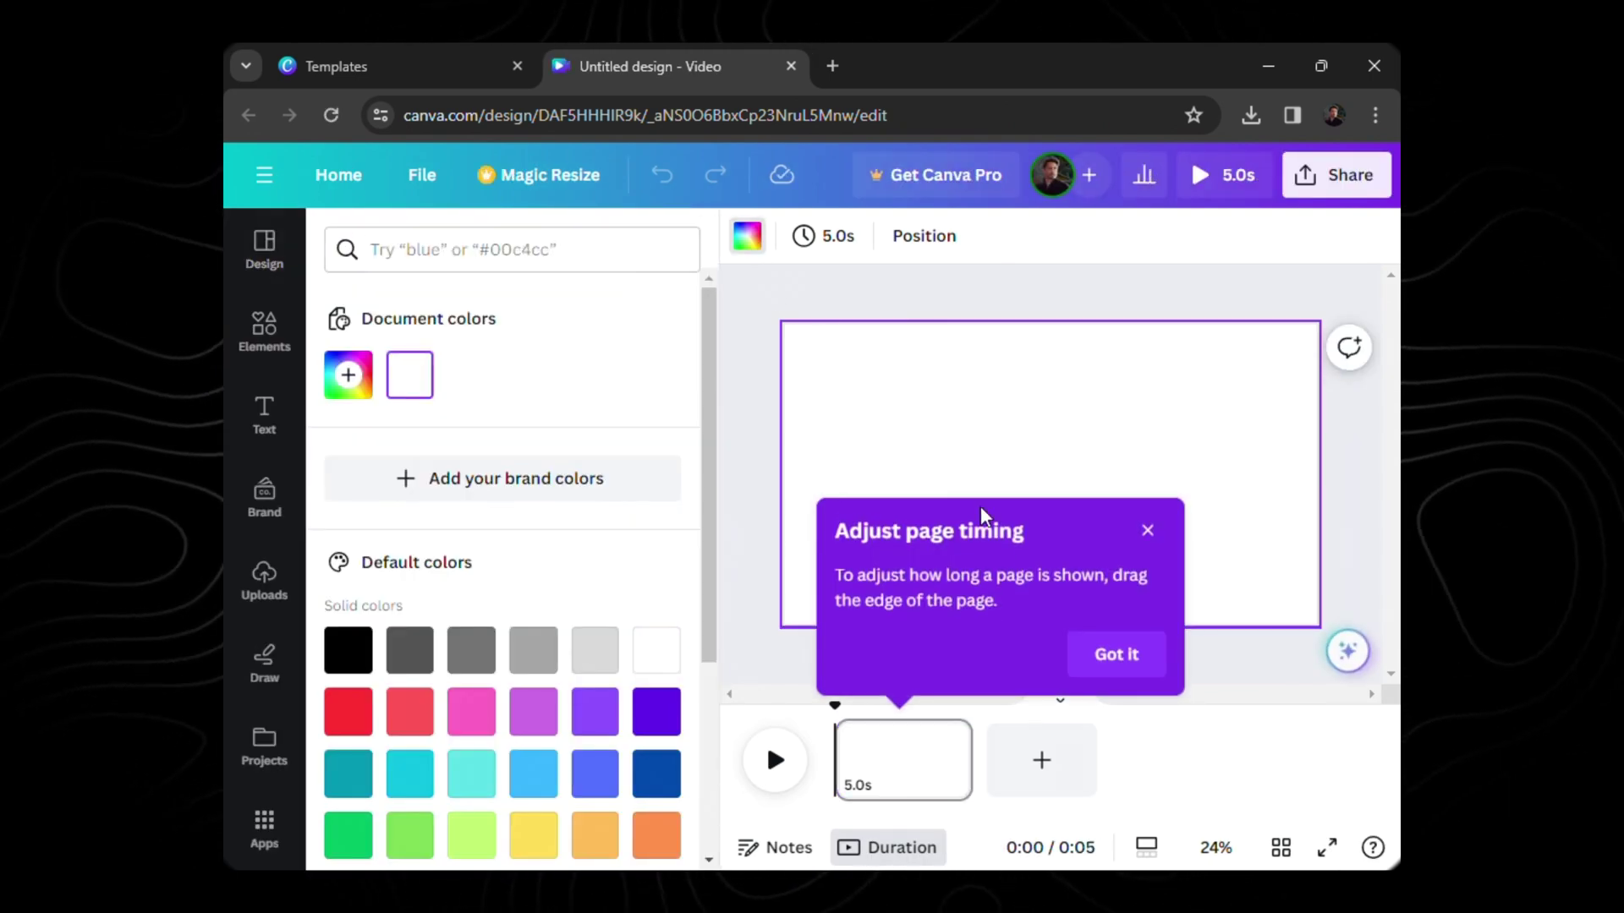
pyautogui.click(1101, 664)
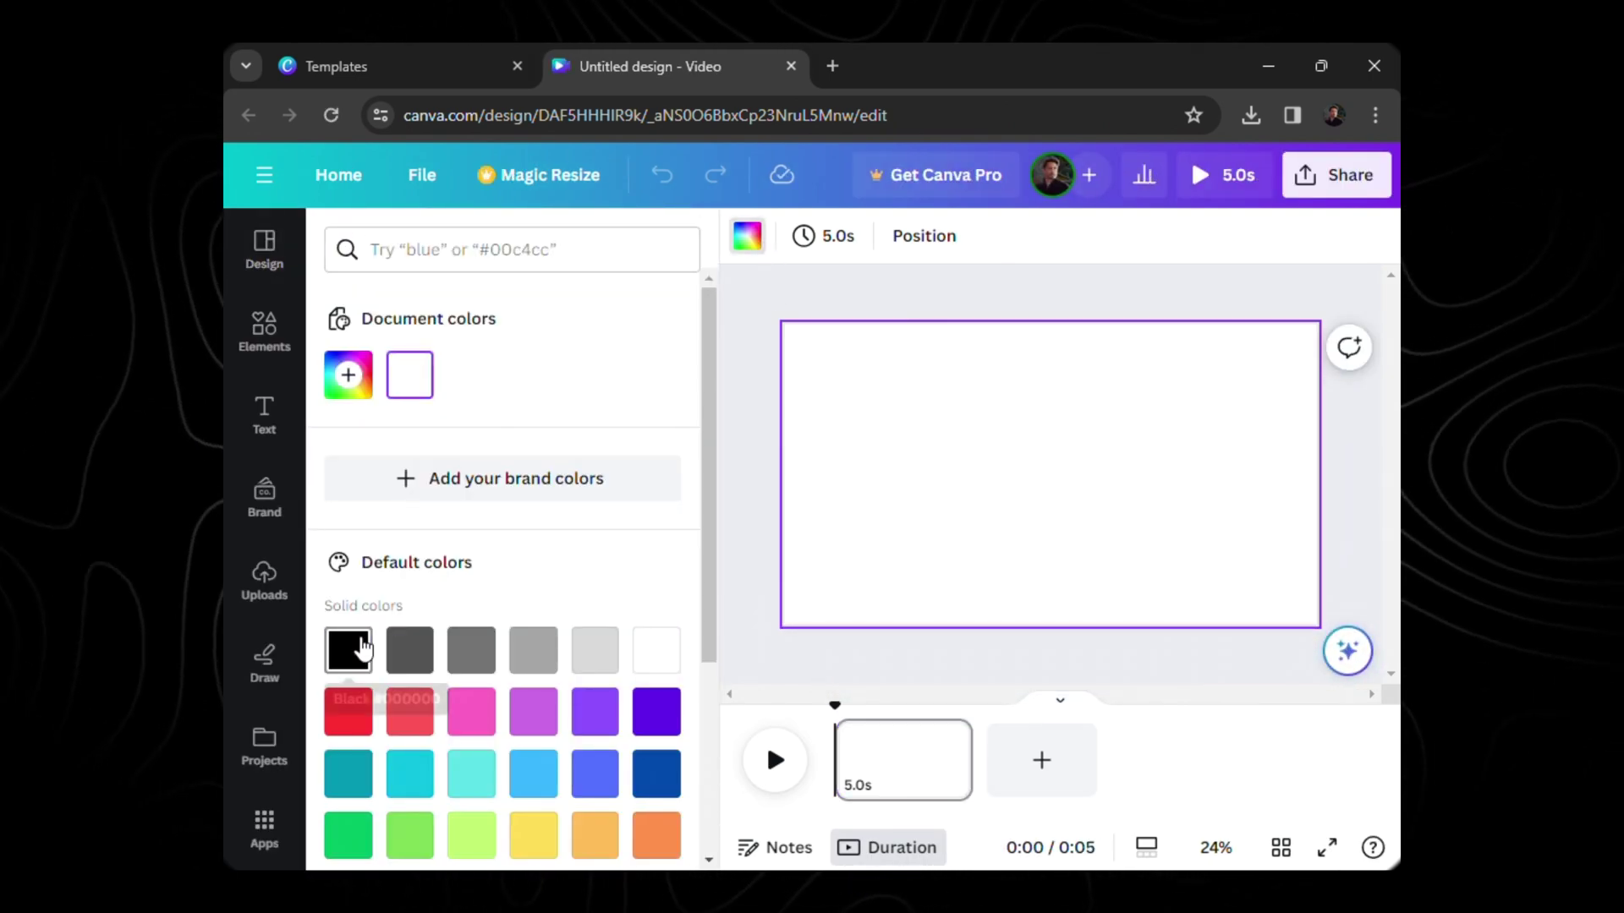
pyautogui.click(351, 649)
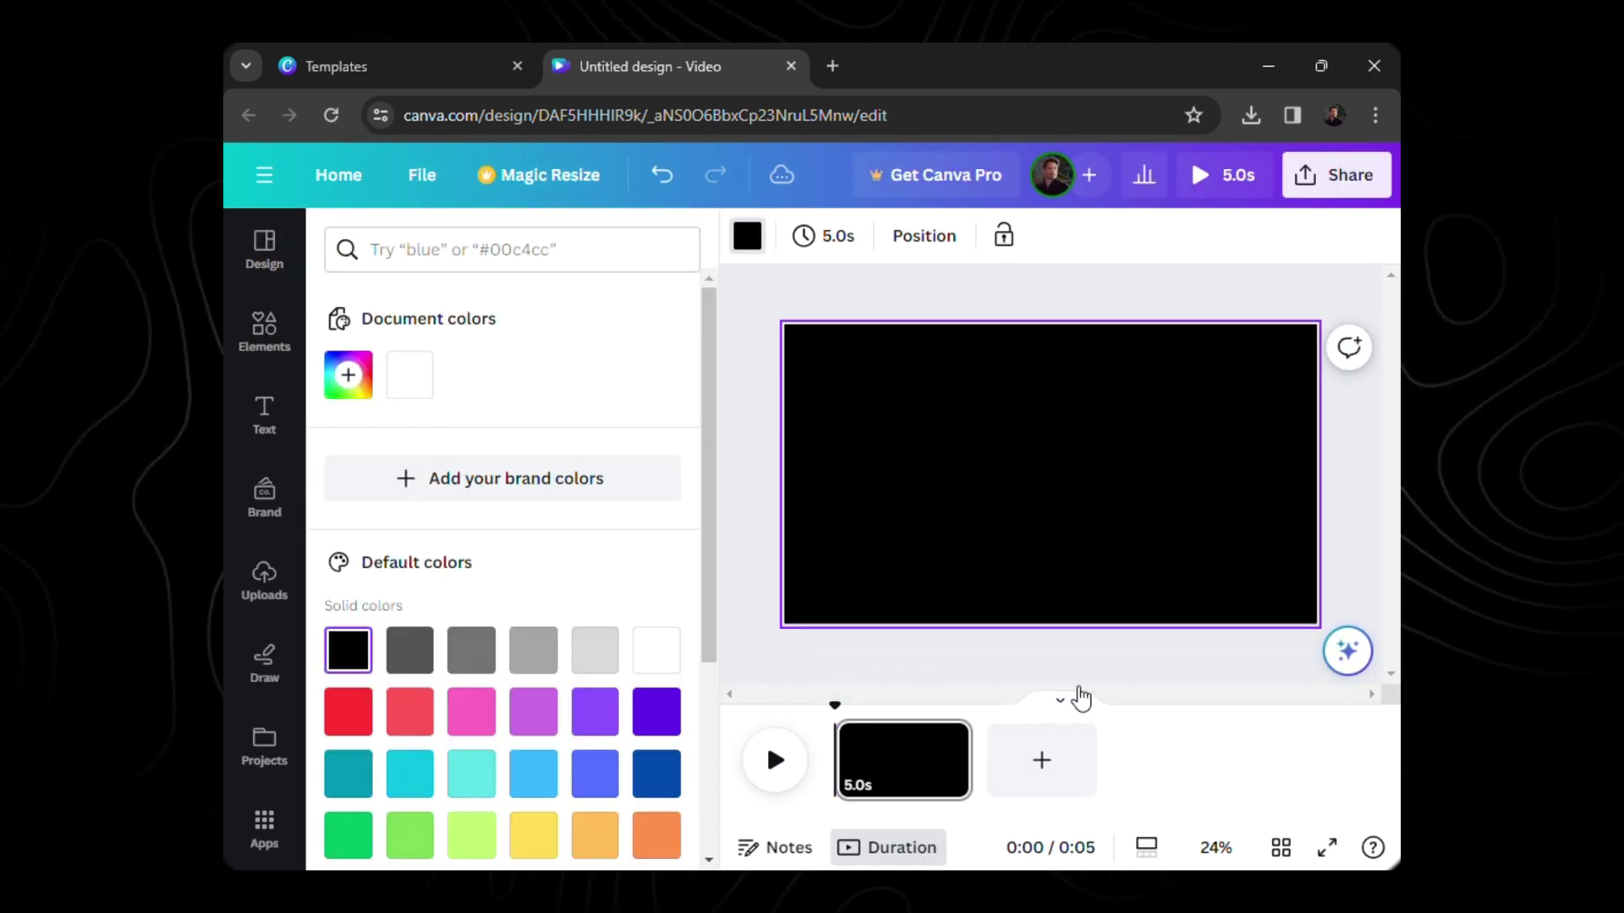
pyautogui.click(280, 416)
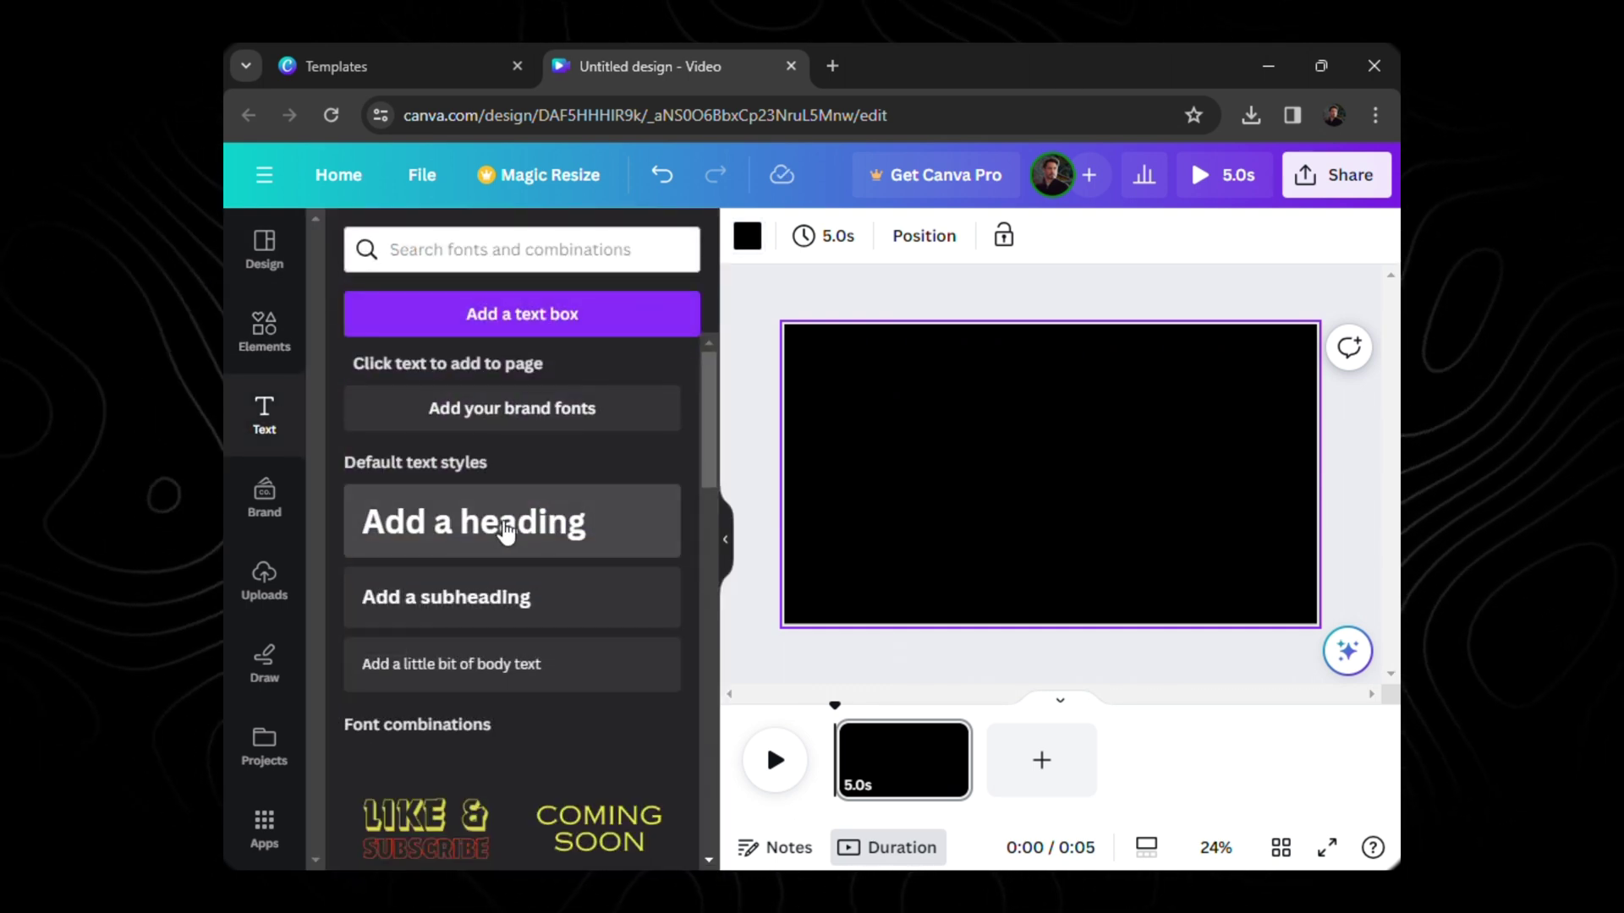
pyautogui.click(506, 531)
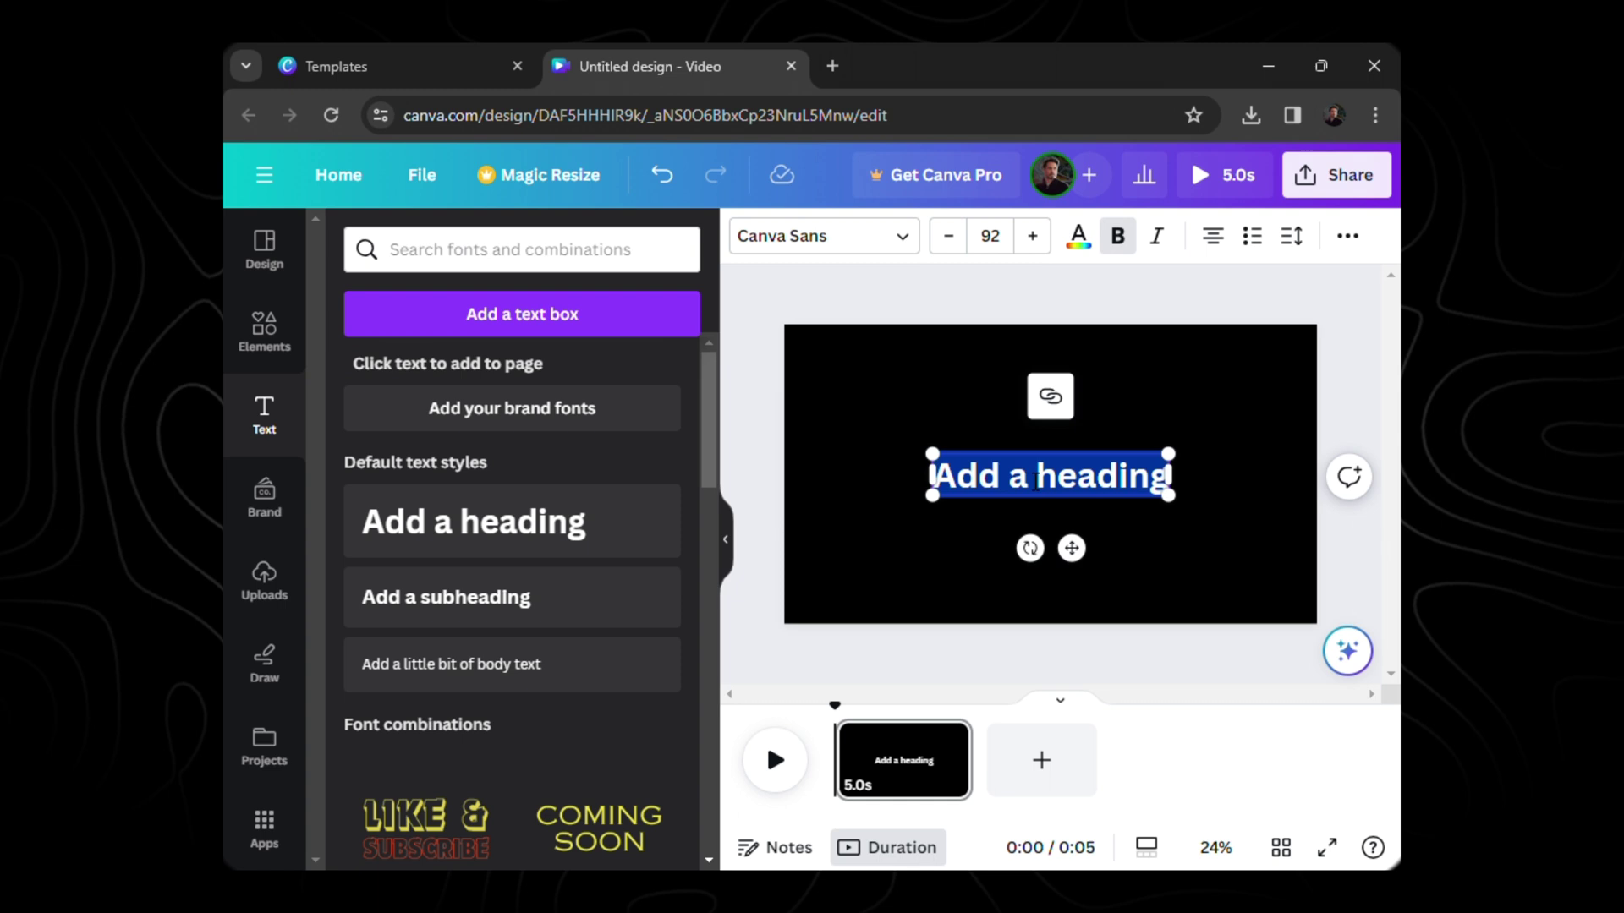
pyautogui.write('Wealth')
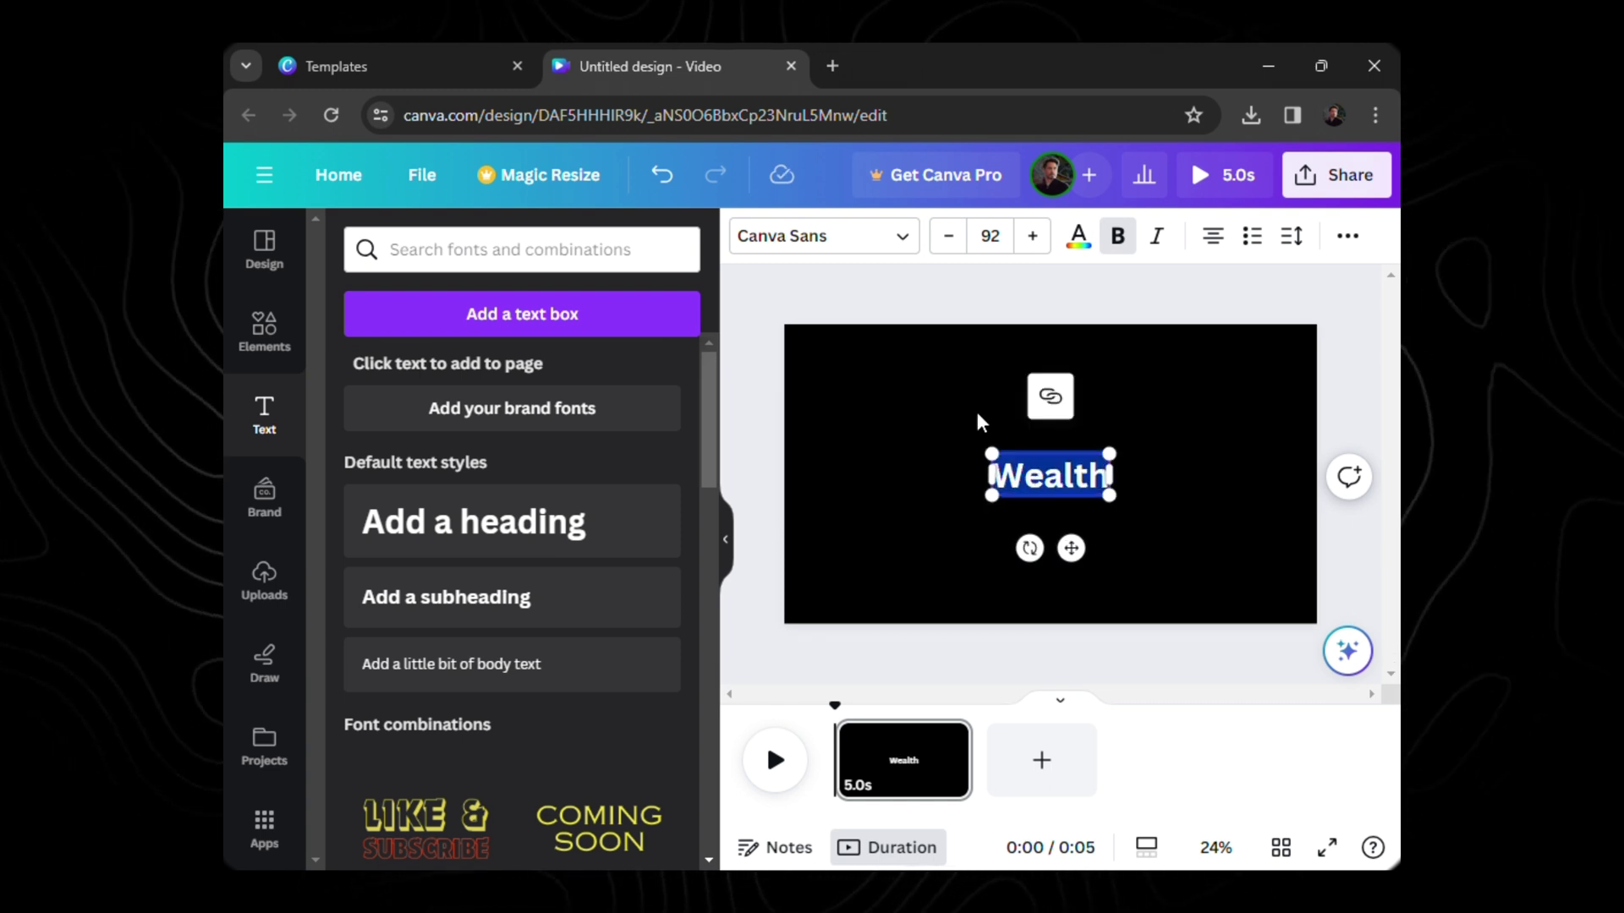
# - Set the Wealth heading in Open Sans with a custom orange colour
pyautogui.click(824, 236)
pyautogui.click(585, 308)
pyautogui.write('Open')
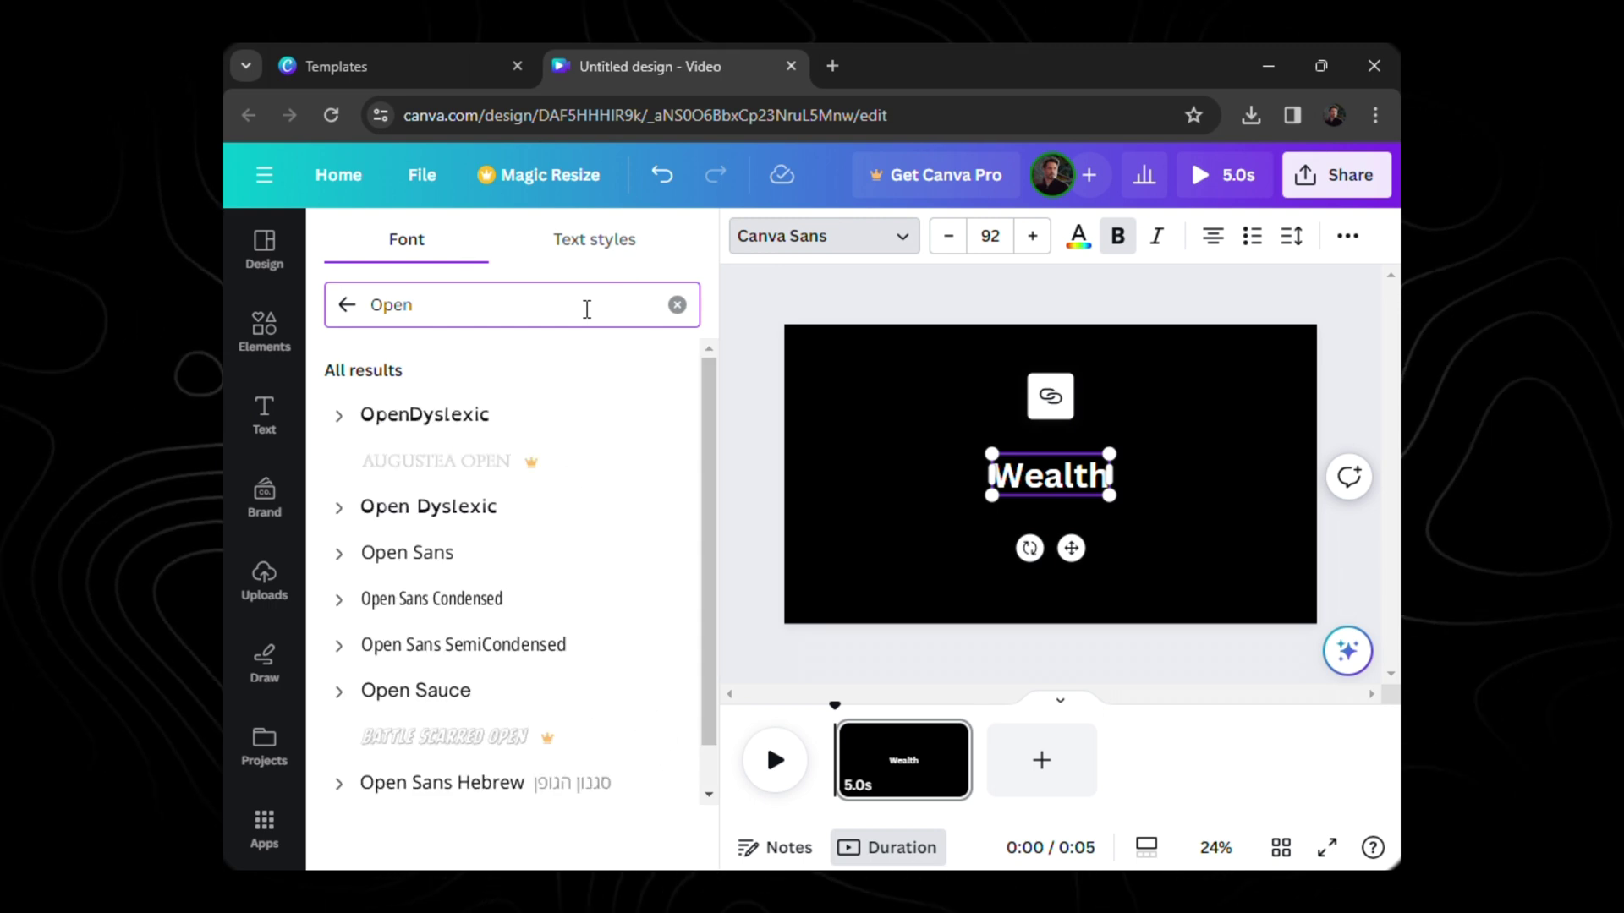
pyautogui.click(496, 551)
pyautogui.click(1077, 241)
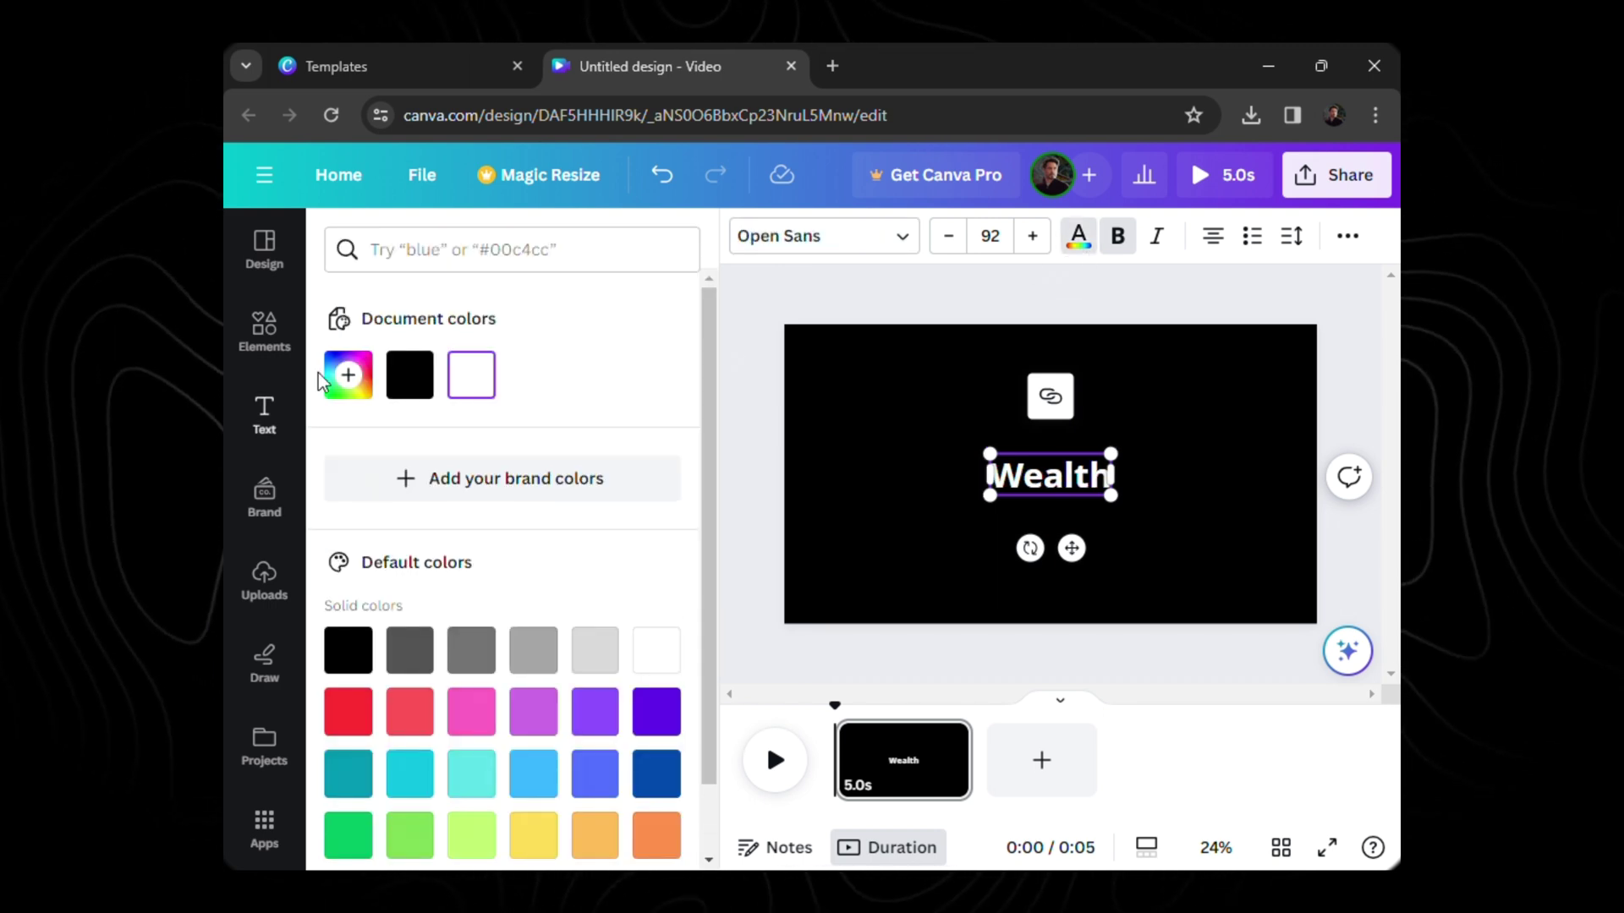
pyautogui.click(348, 375)
pyautogui.hotkey('ctrl', 'v')
pyautogui.press('Escape')
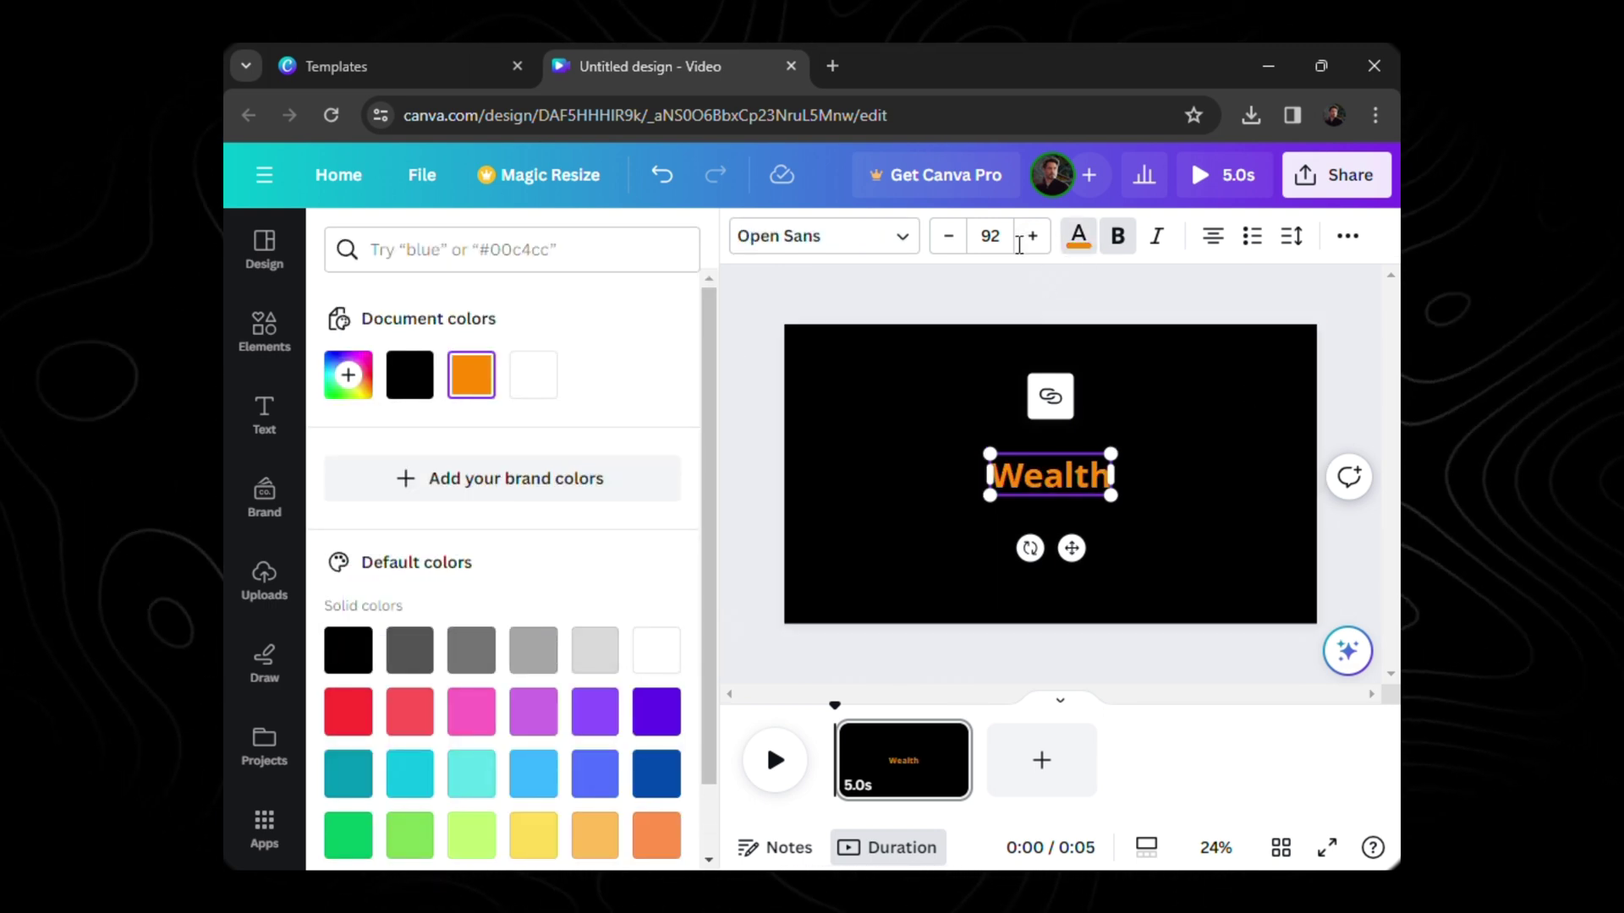
# - Set the Wealth heading's font size to 150
pyautogui.click(1017, 240)
pyautogui.write('150')
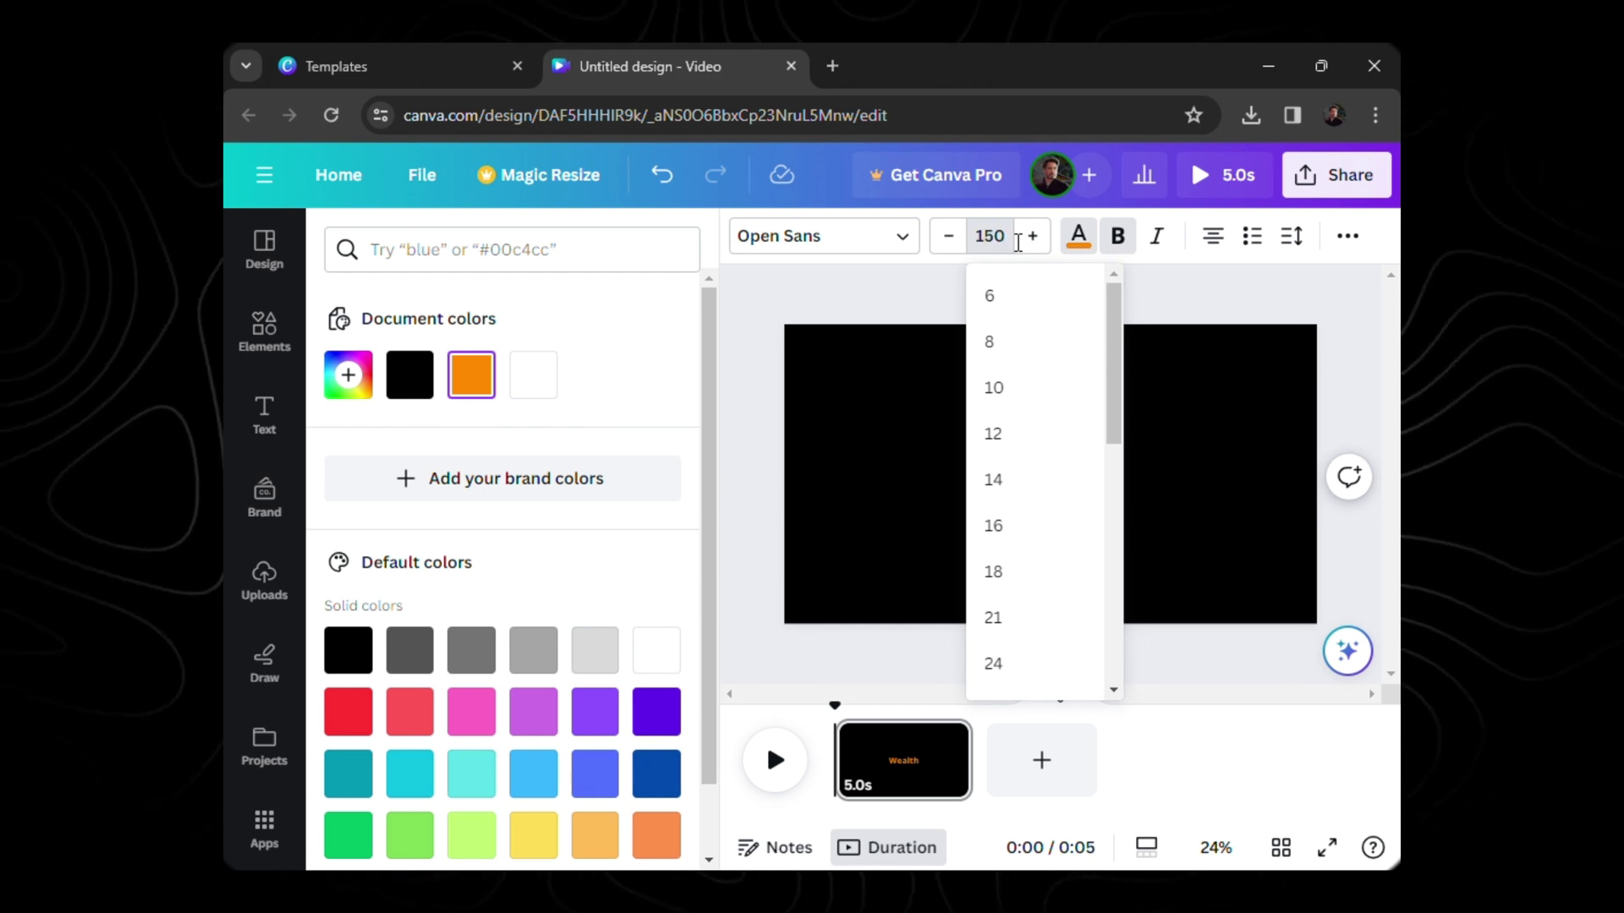
pyautogui.press('Return')
pyautogui.click(1172, 406)
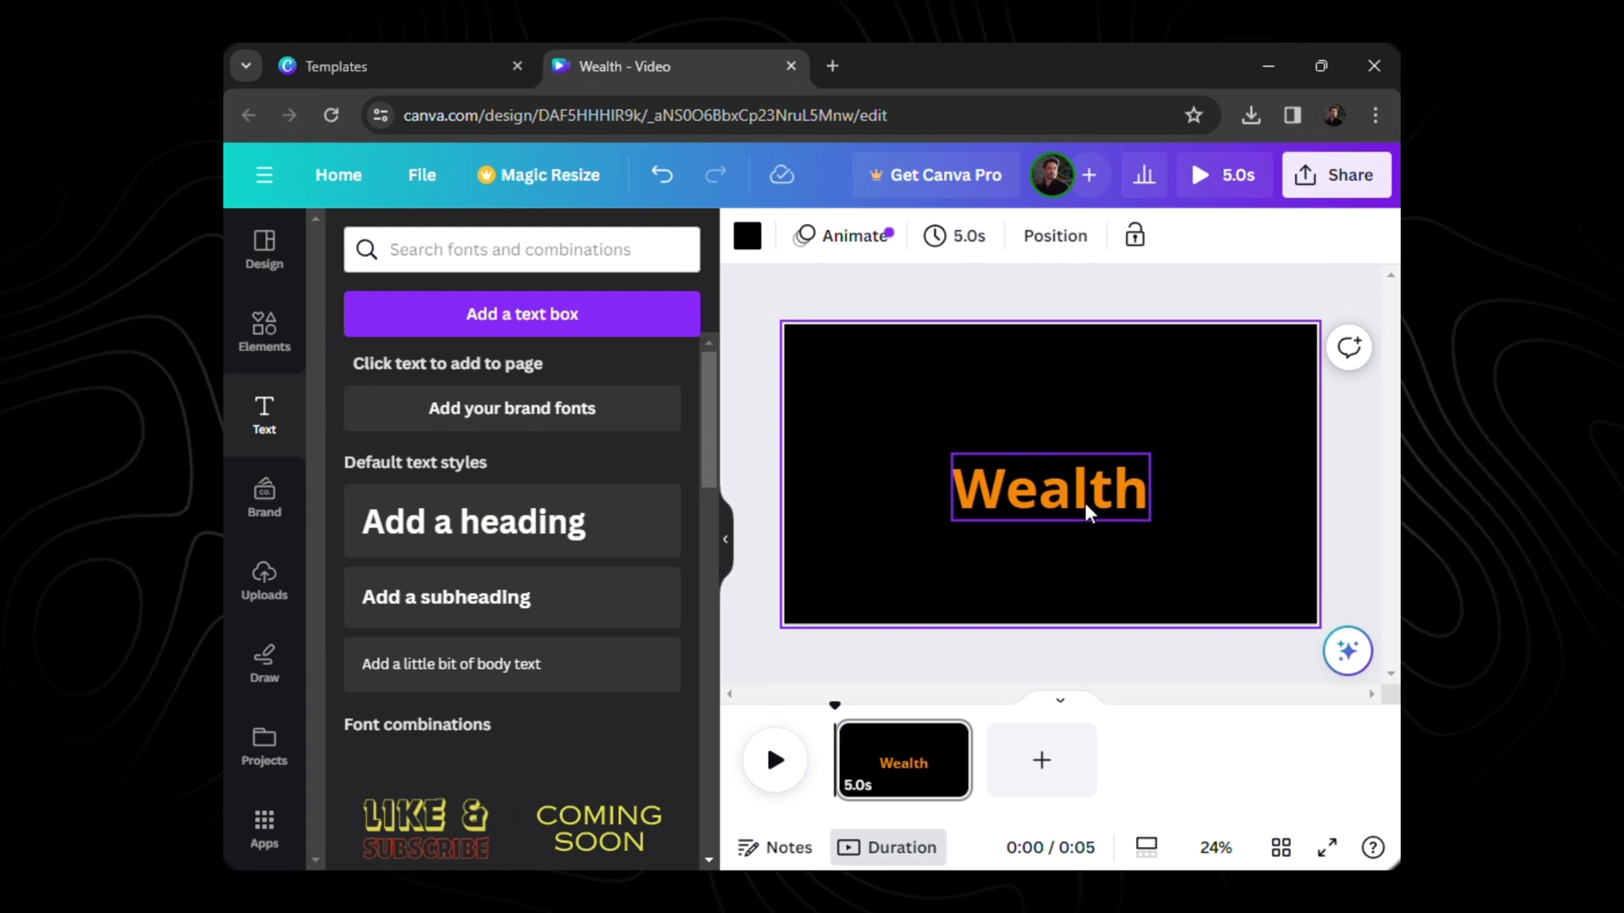
# - Give the Wealth text a neon glow, then stack an unglowing duplicate centred over it
pyautogui.click(1049, 489)
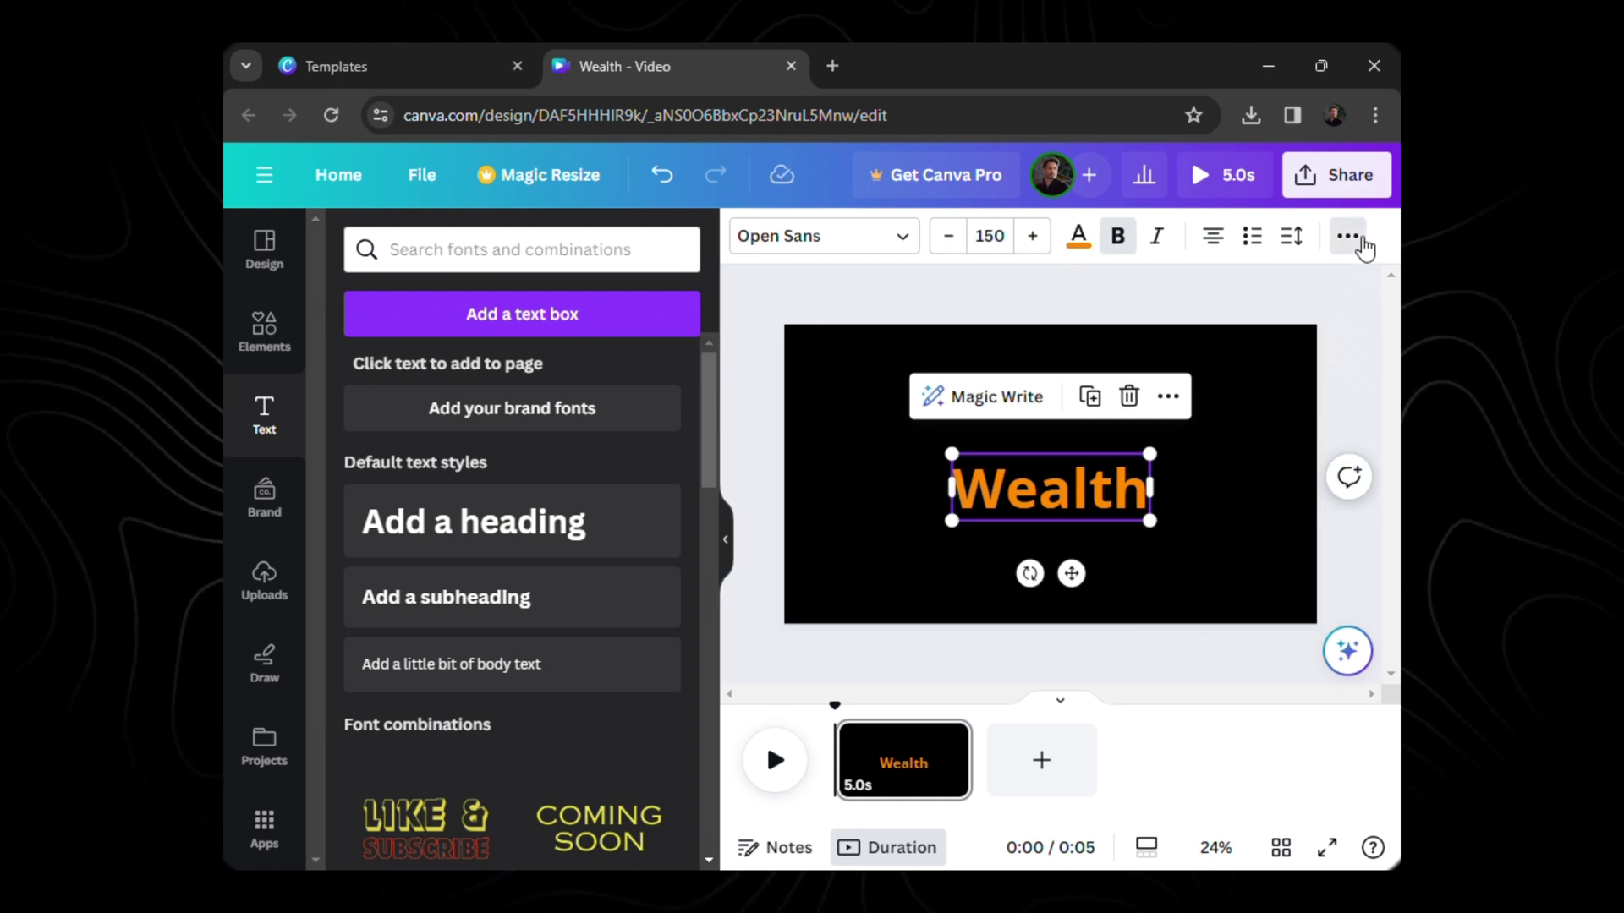
pyautogui.click(1348, 236)
pyautogui.click(983, 294)
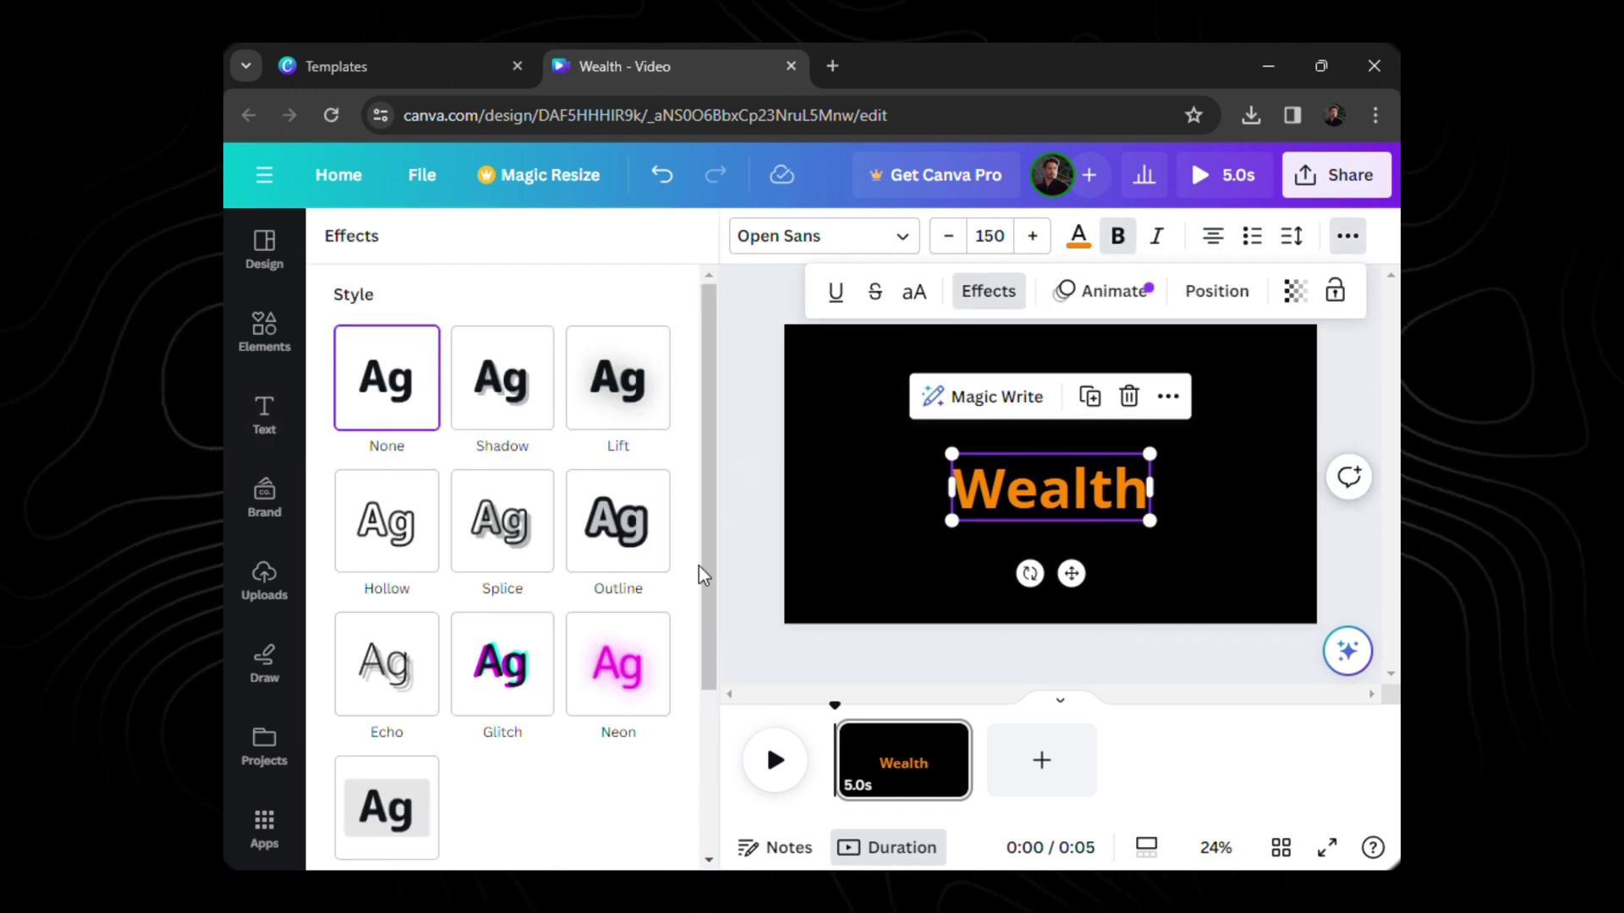
pyautogui.click(617, 681)
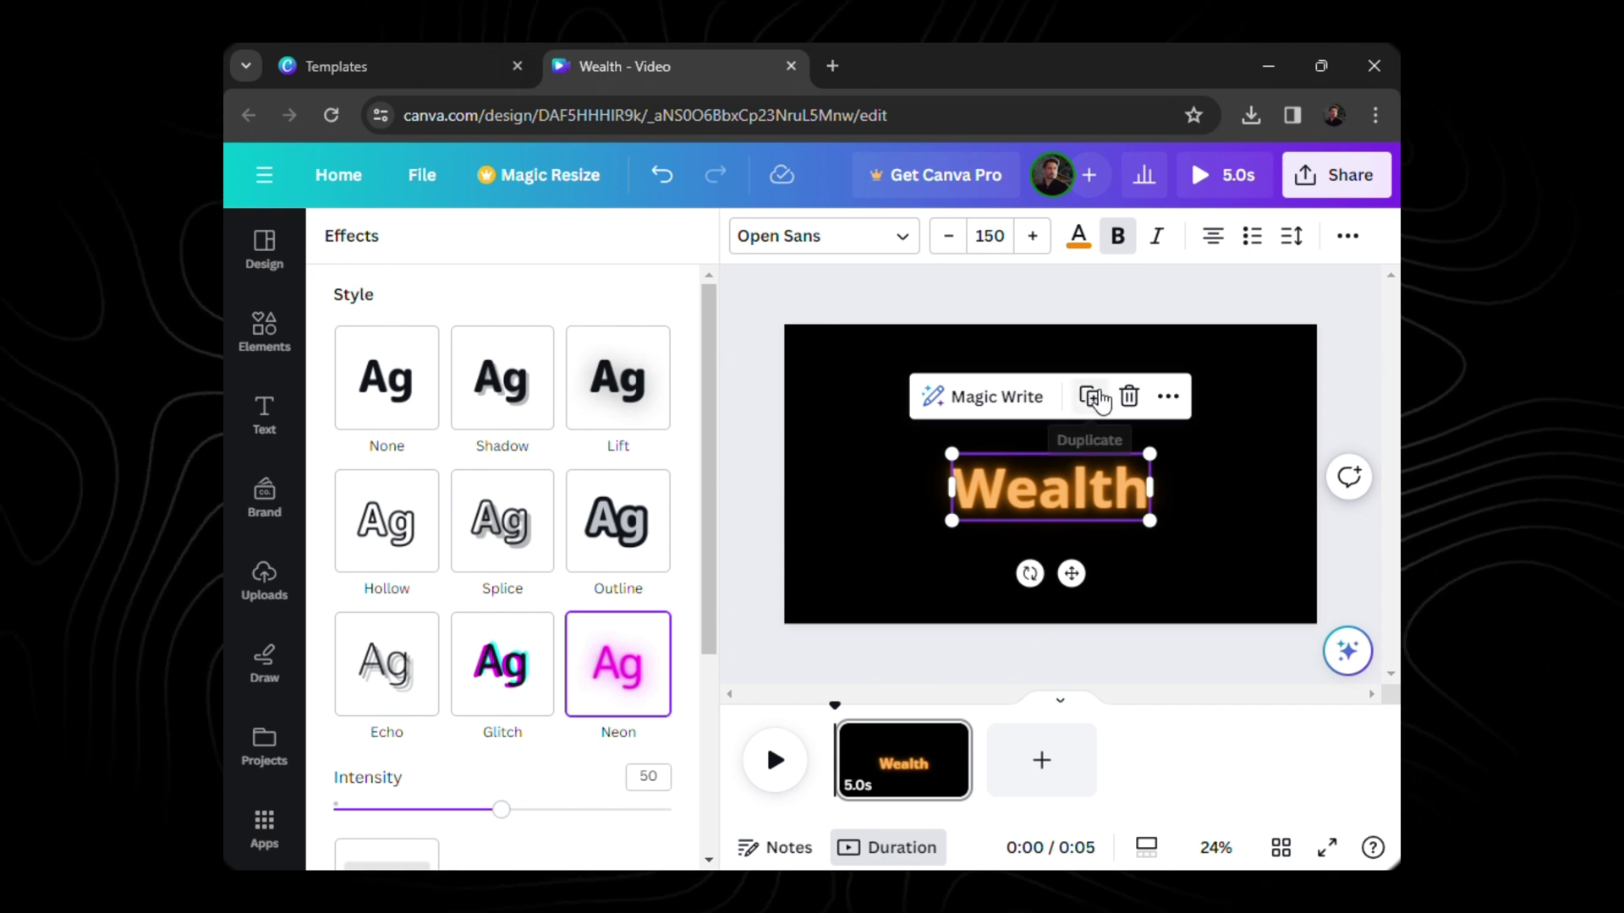
pyautogui.click(1090, 397)
pyautogui.moveTo(1089, 497); pyautogui.dragTo(1084, 494)
pyautogui.click(420, 396)
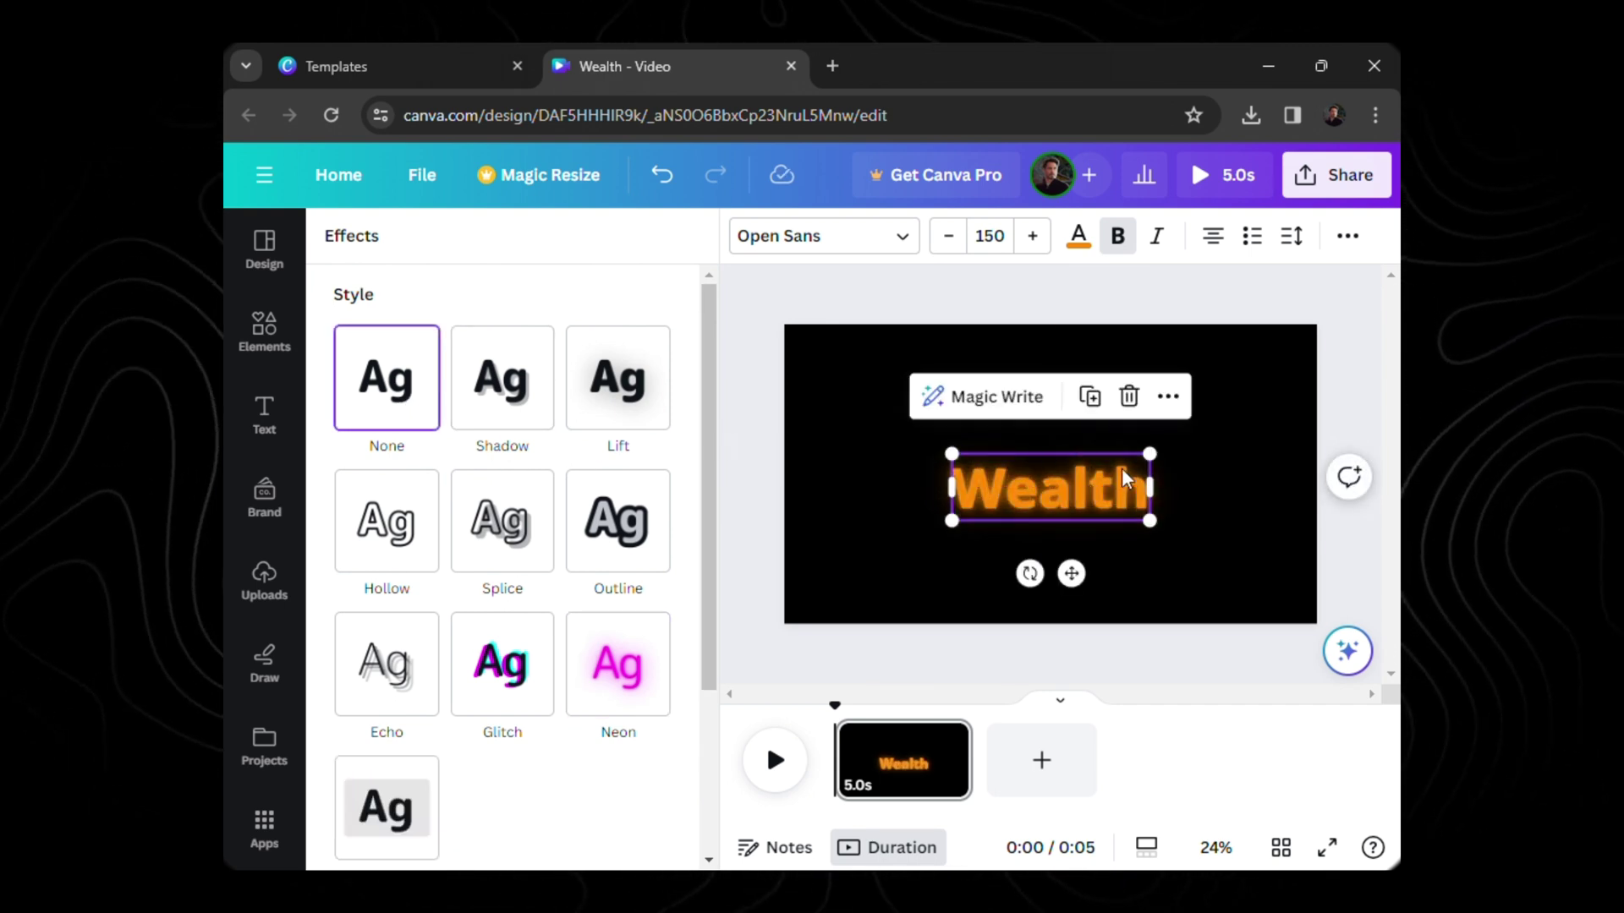
pyautogui.click(1235, 480)
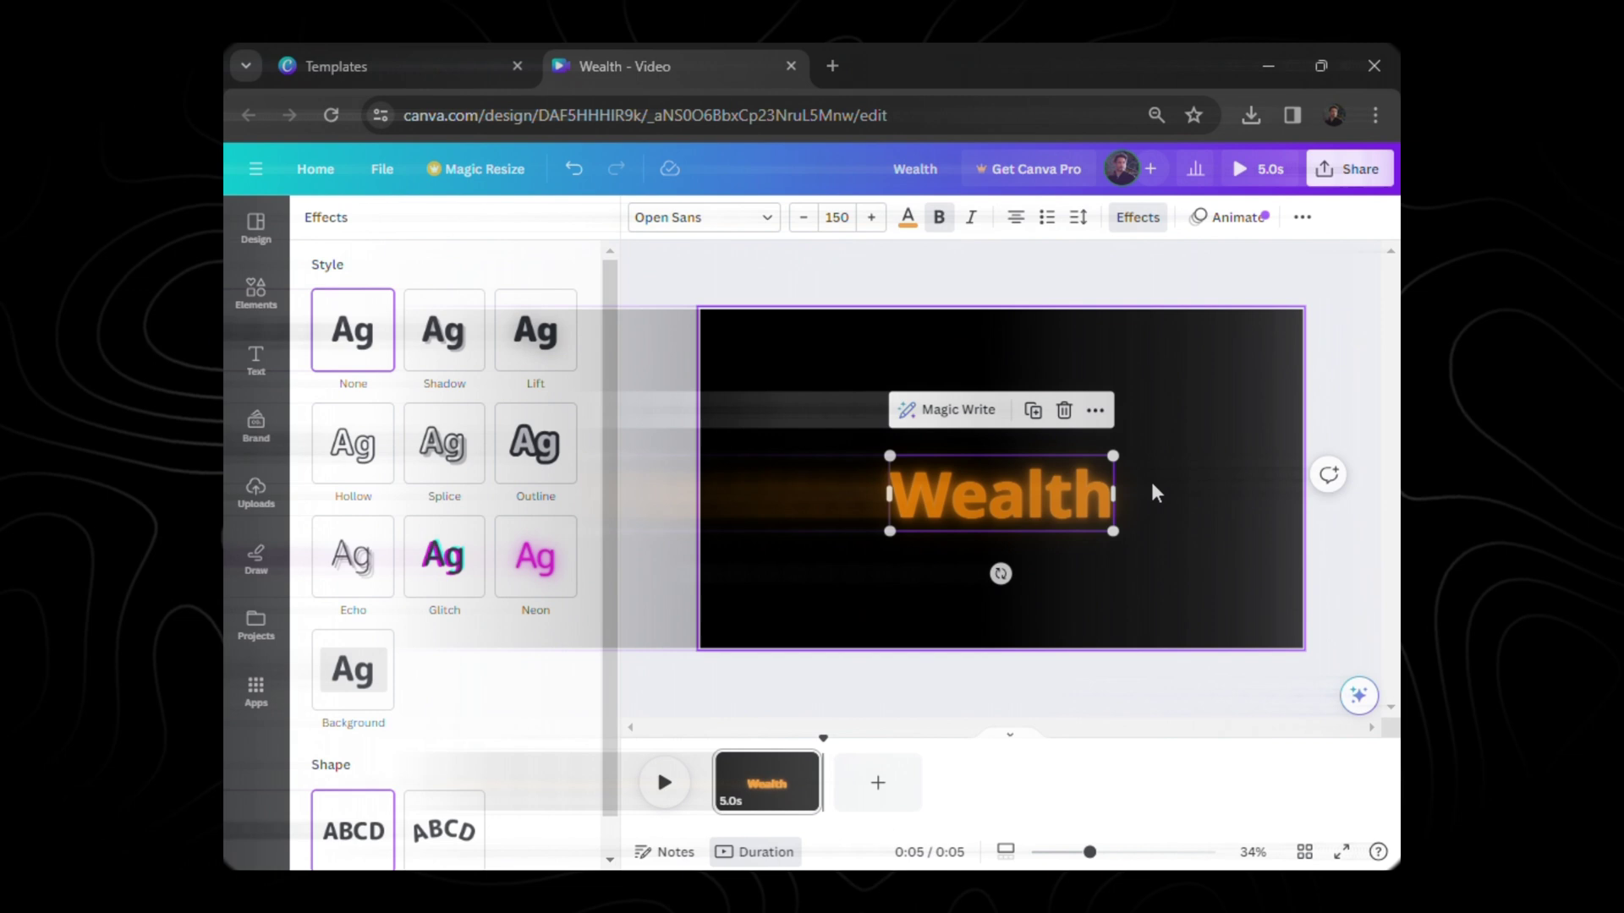
# - Add a new page with a 'Power' heading in Open Sans at size 150
pyautogui.click(878, 782)
pyautogui.click(255, 359)
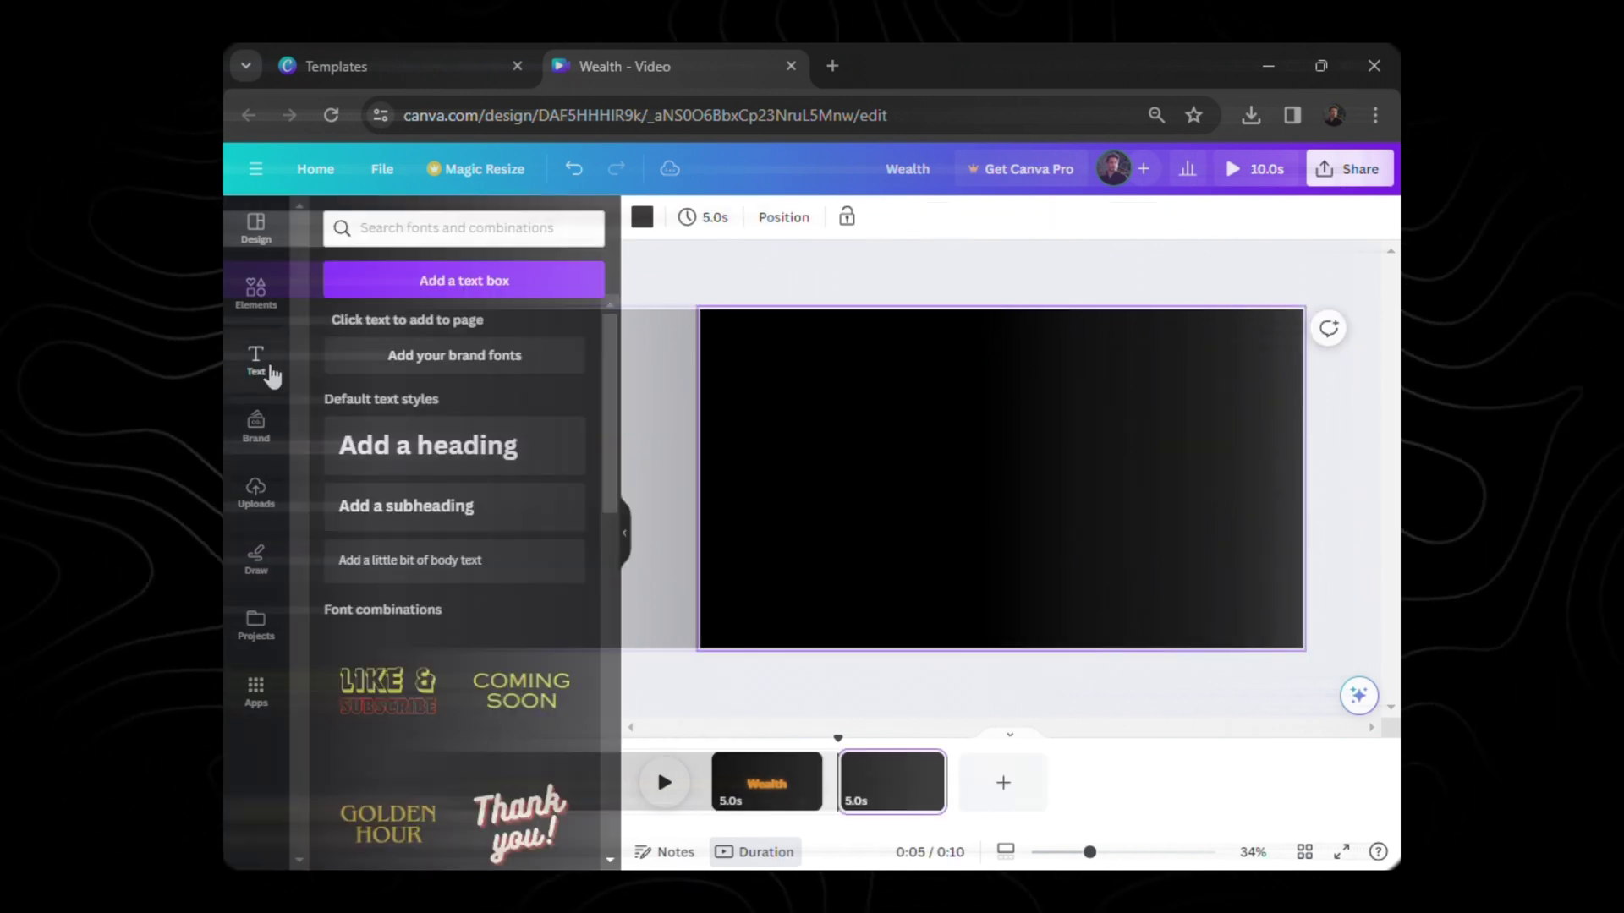
pyautogui.click(454, 445)
pyautogui.write('Power')
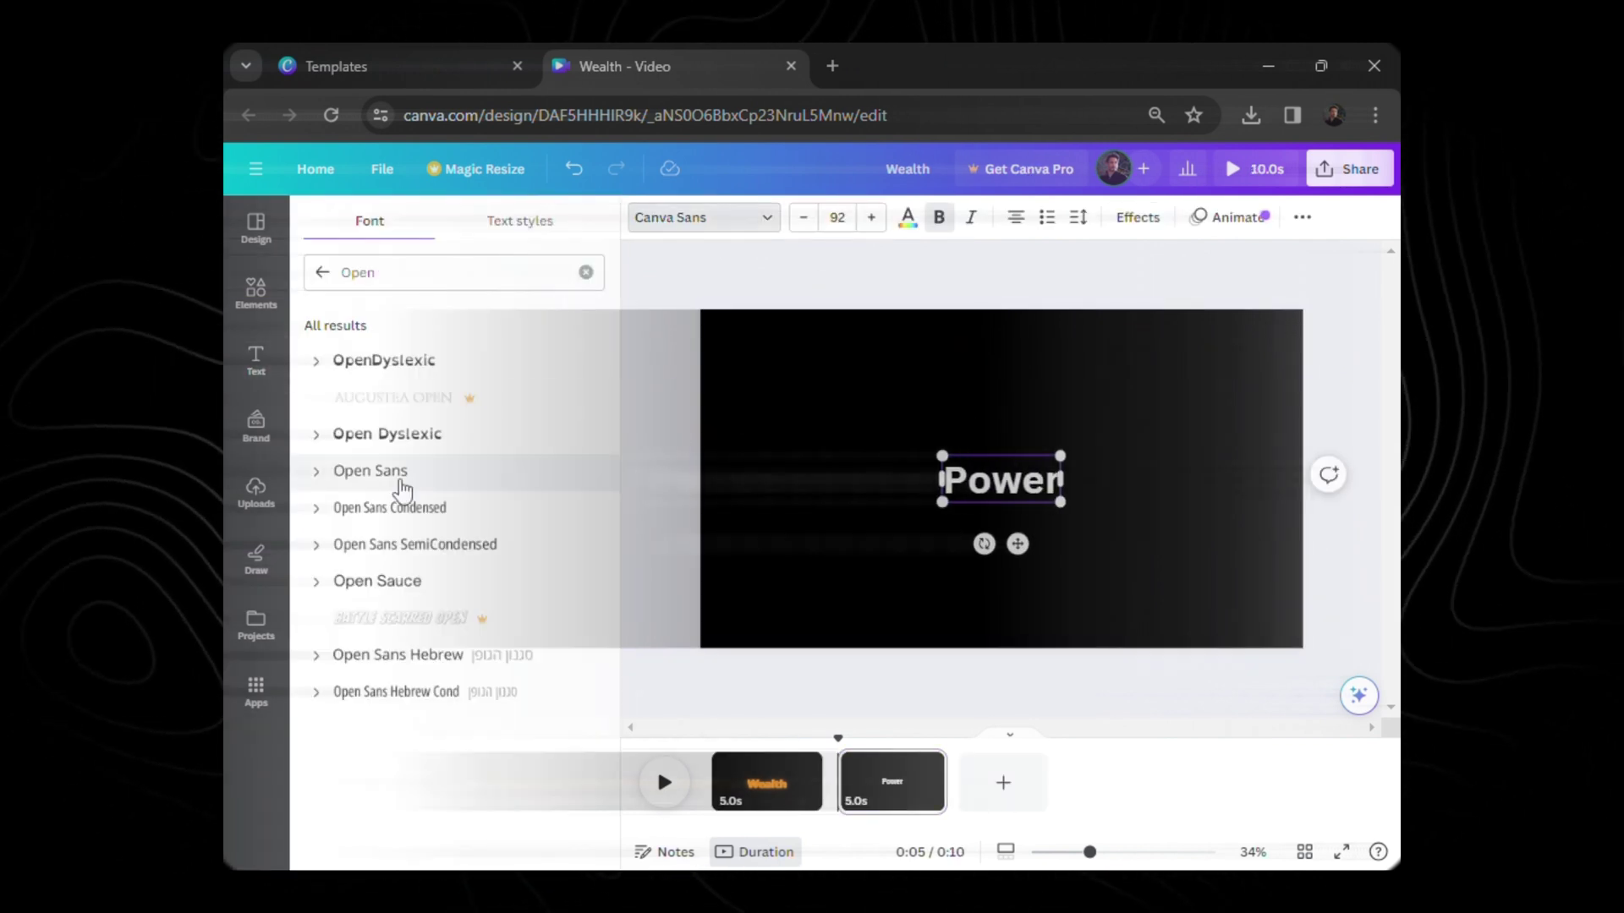
pyautogui.click(401, 489)
pyautogui.click(837, 218)
pyautogui.write('150')
pyautogui.press('Return')
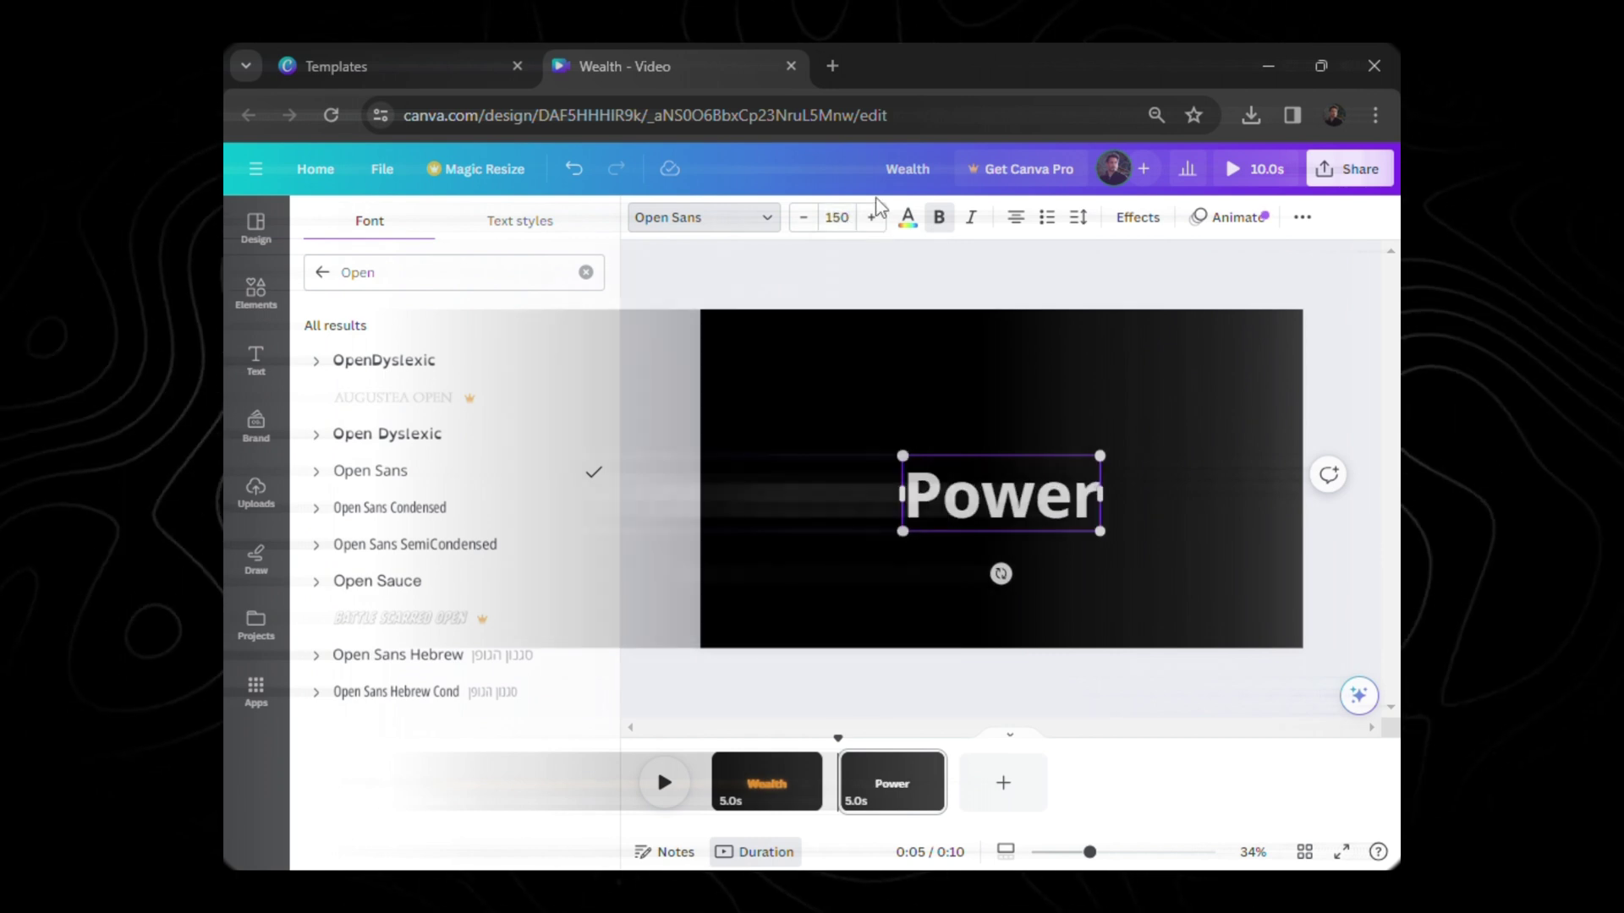
pyautogui.click(908, 217)
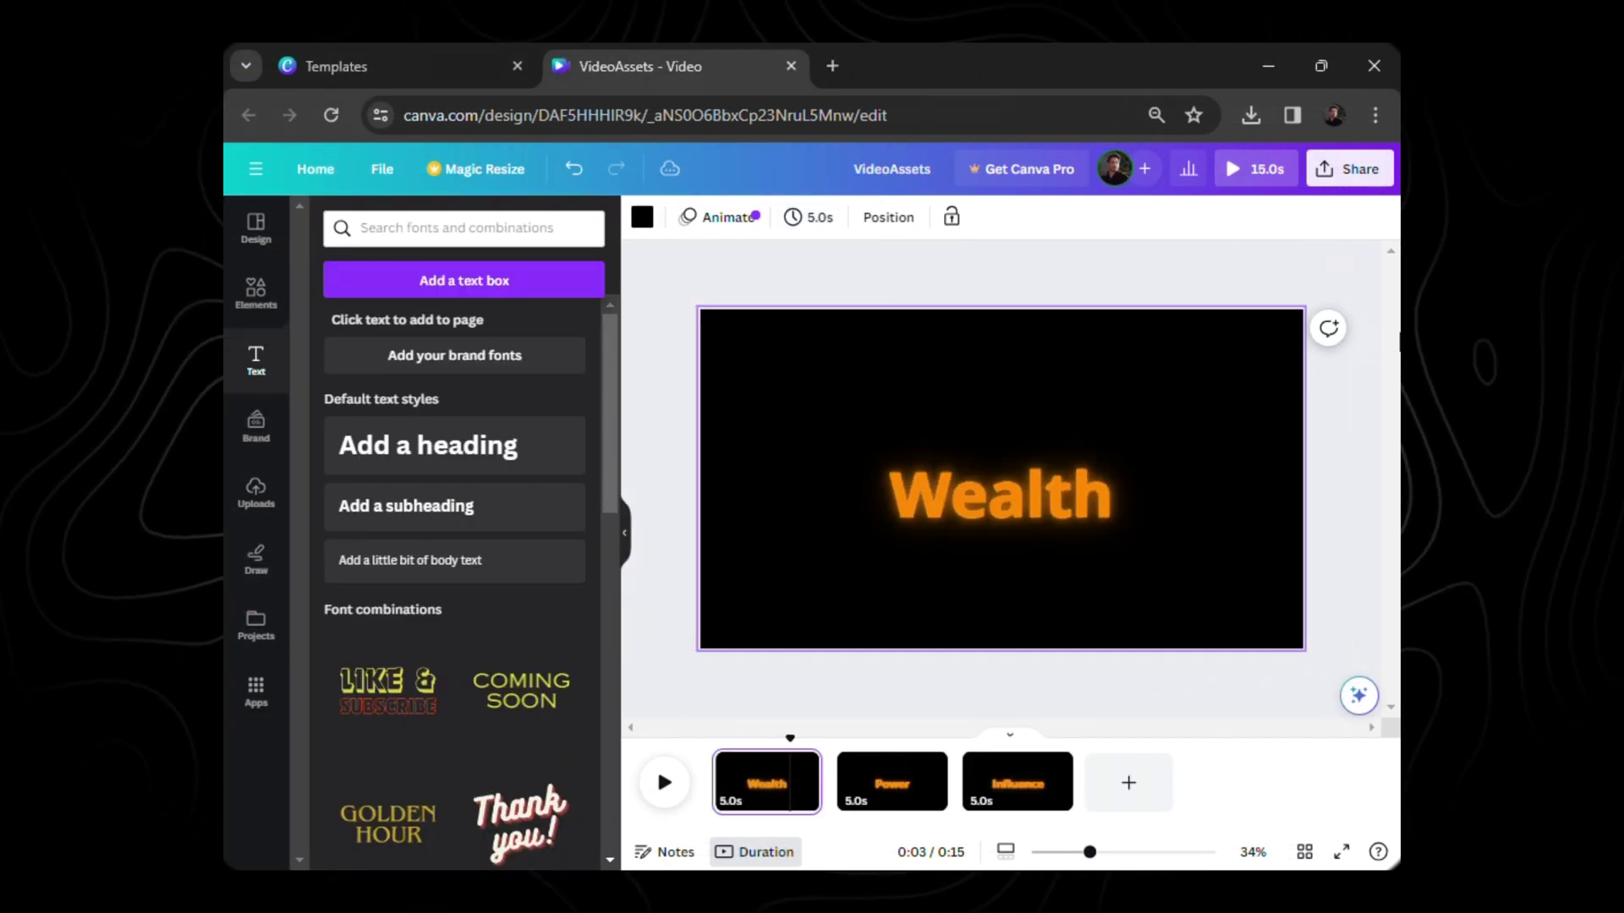
# - Download only the current Wealth page as a JPG image
pyautogui.click(1390, 169)
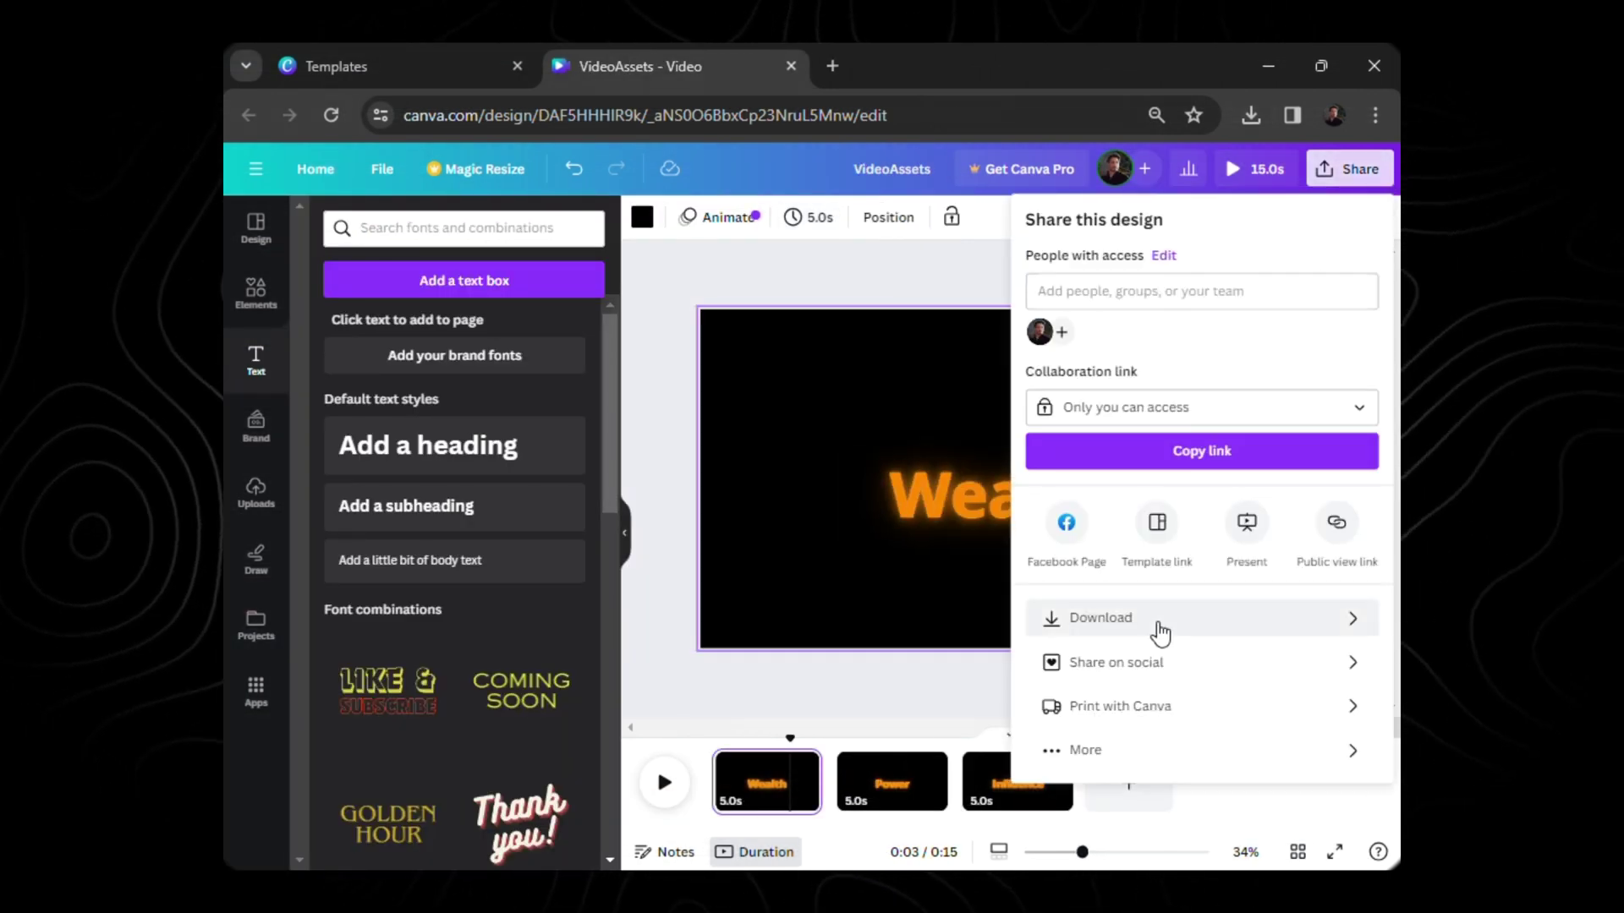
pyautogui.click(1160, 626)
pyautogui.click(1176, 463)
pyautogui.click(1159, 510)
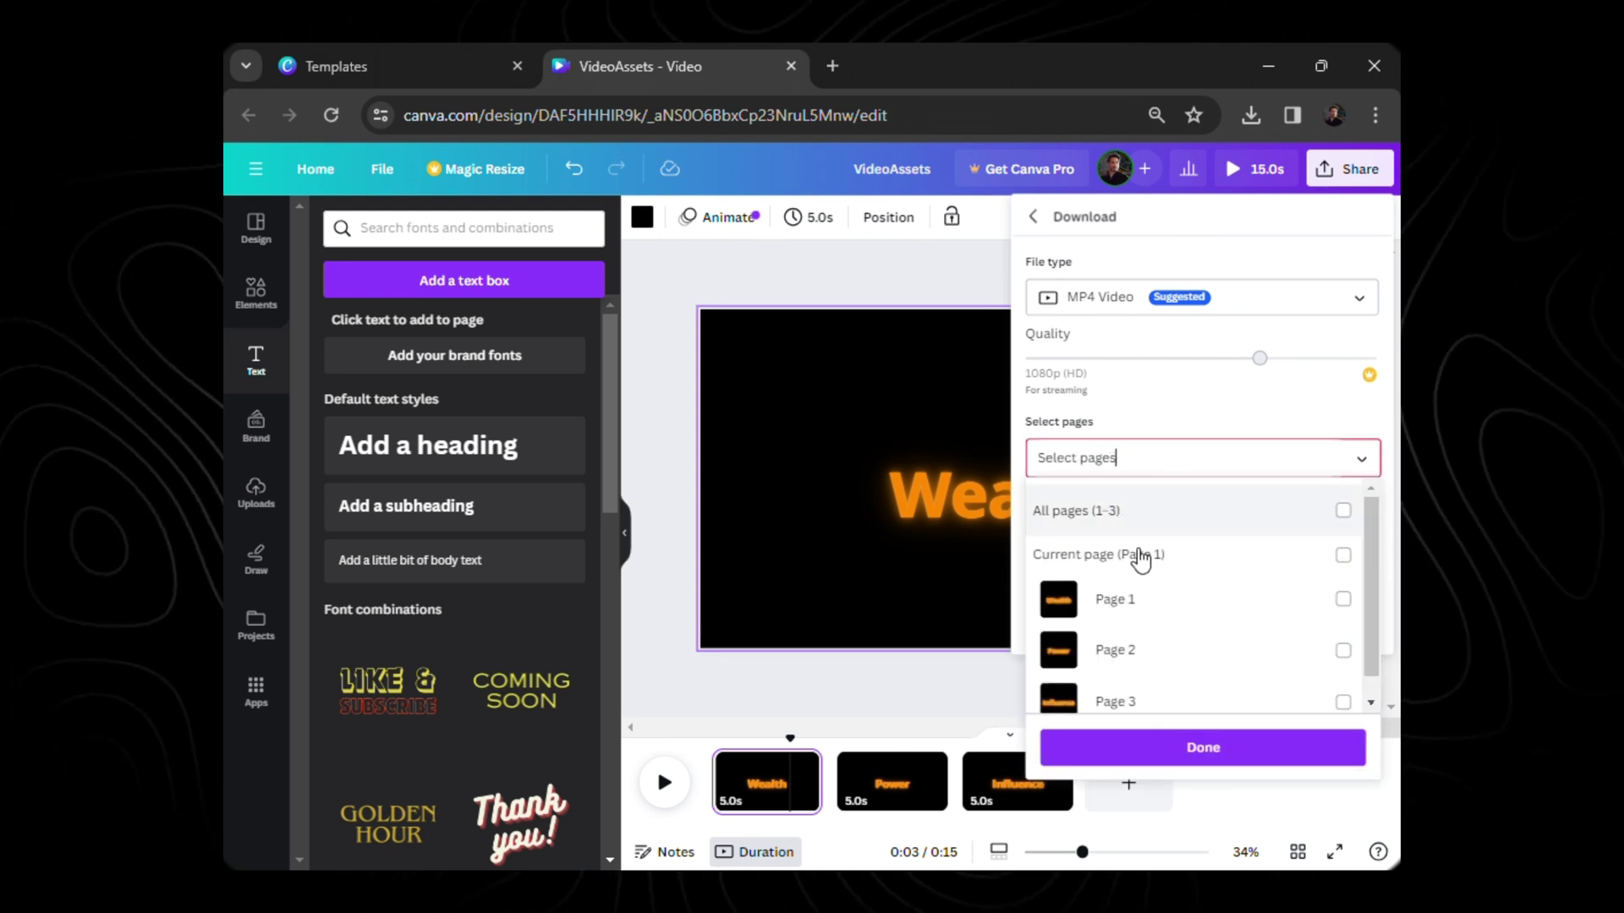
pyautogui.click(1142, 555)
pyautogui.click(1163, 745)
pyautogui.click(1171, 308)
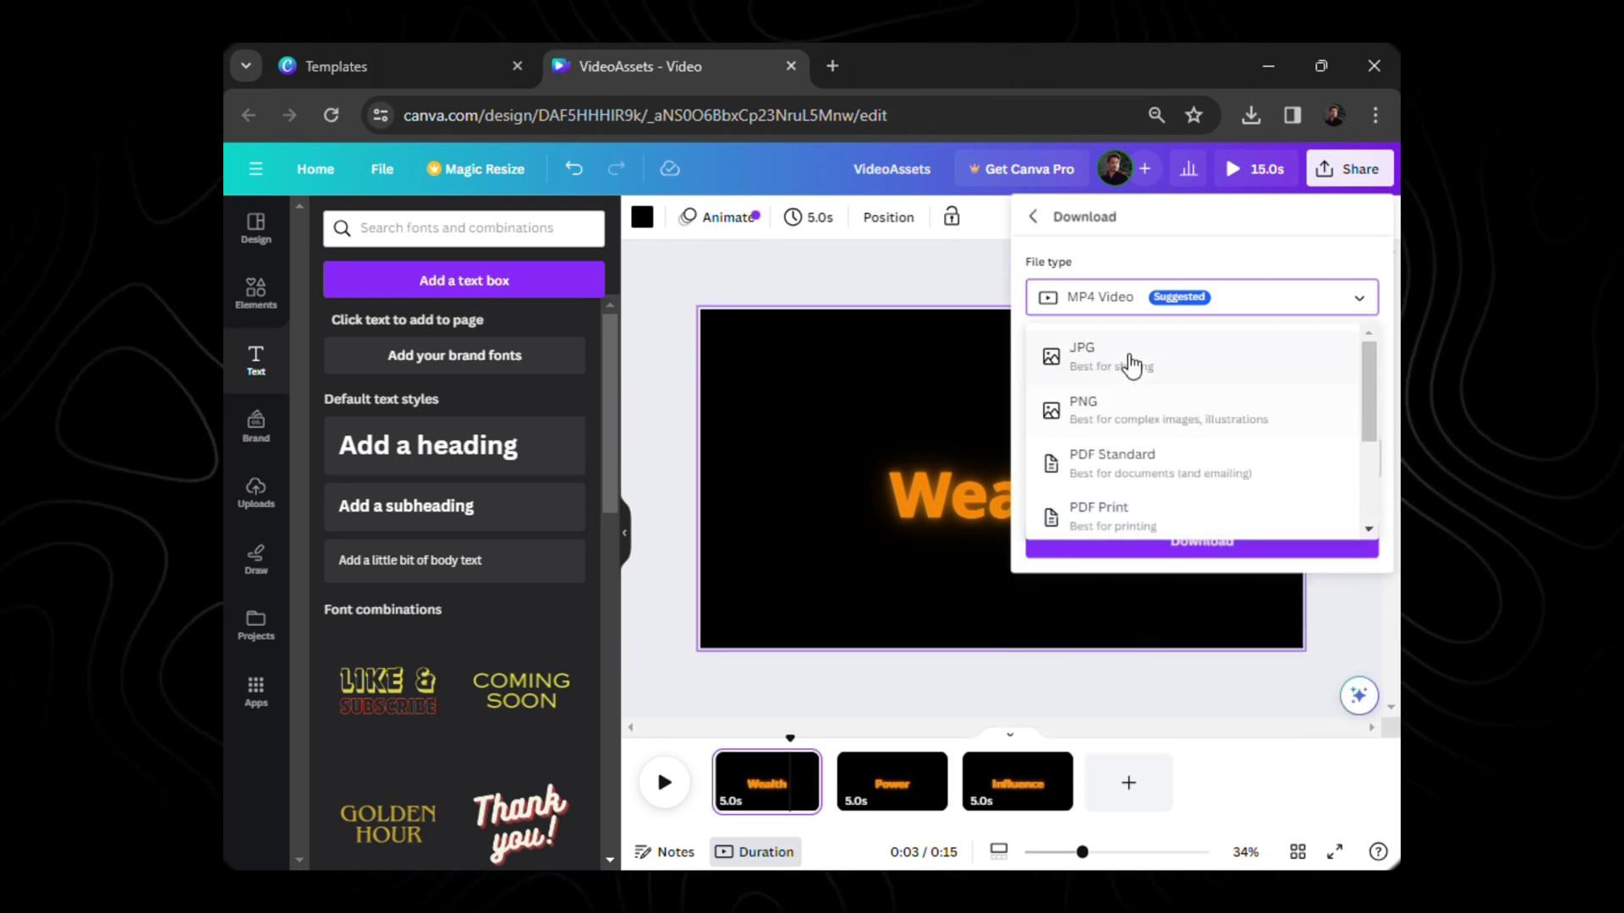
pyautogui.click(1131, 361)
pyautogui.click(1147, 600)
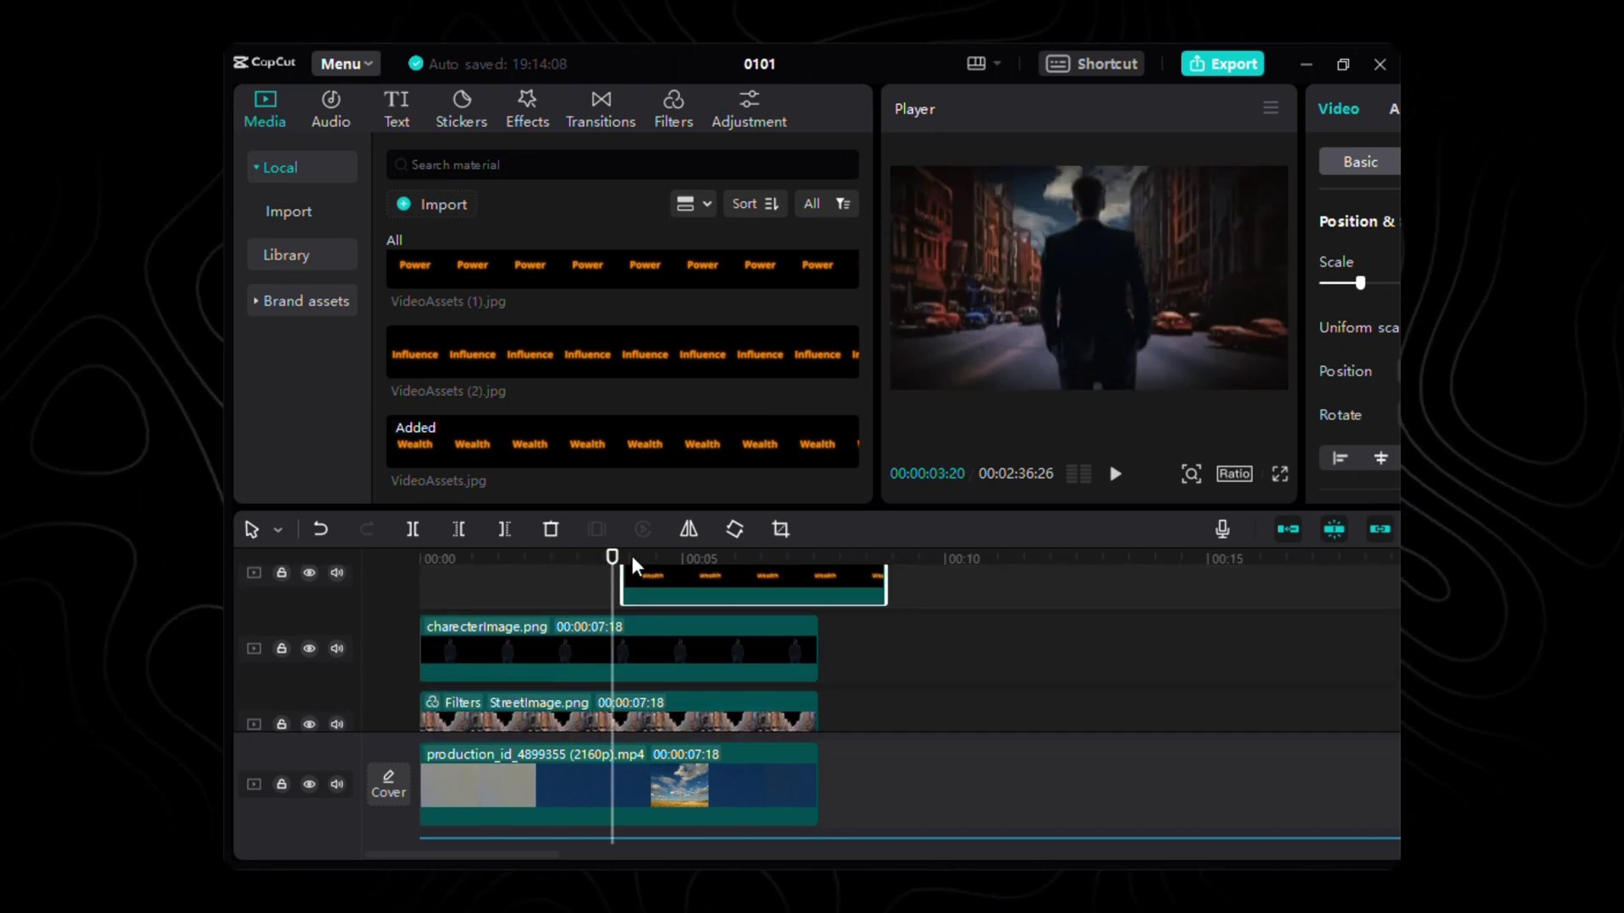
# - Scroll the CapCut panel to review the Wealth image layered over the street scene
pyautogui.scroll(-2, 729, 597)
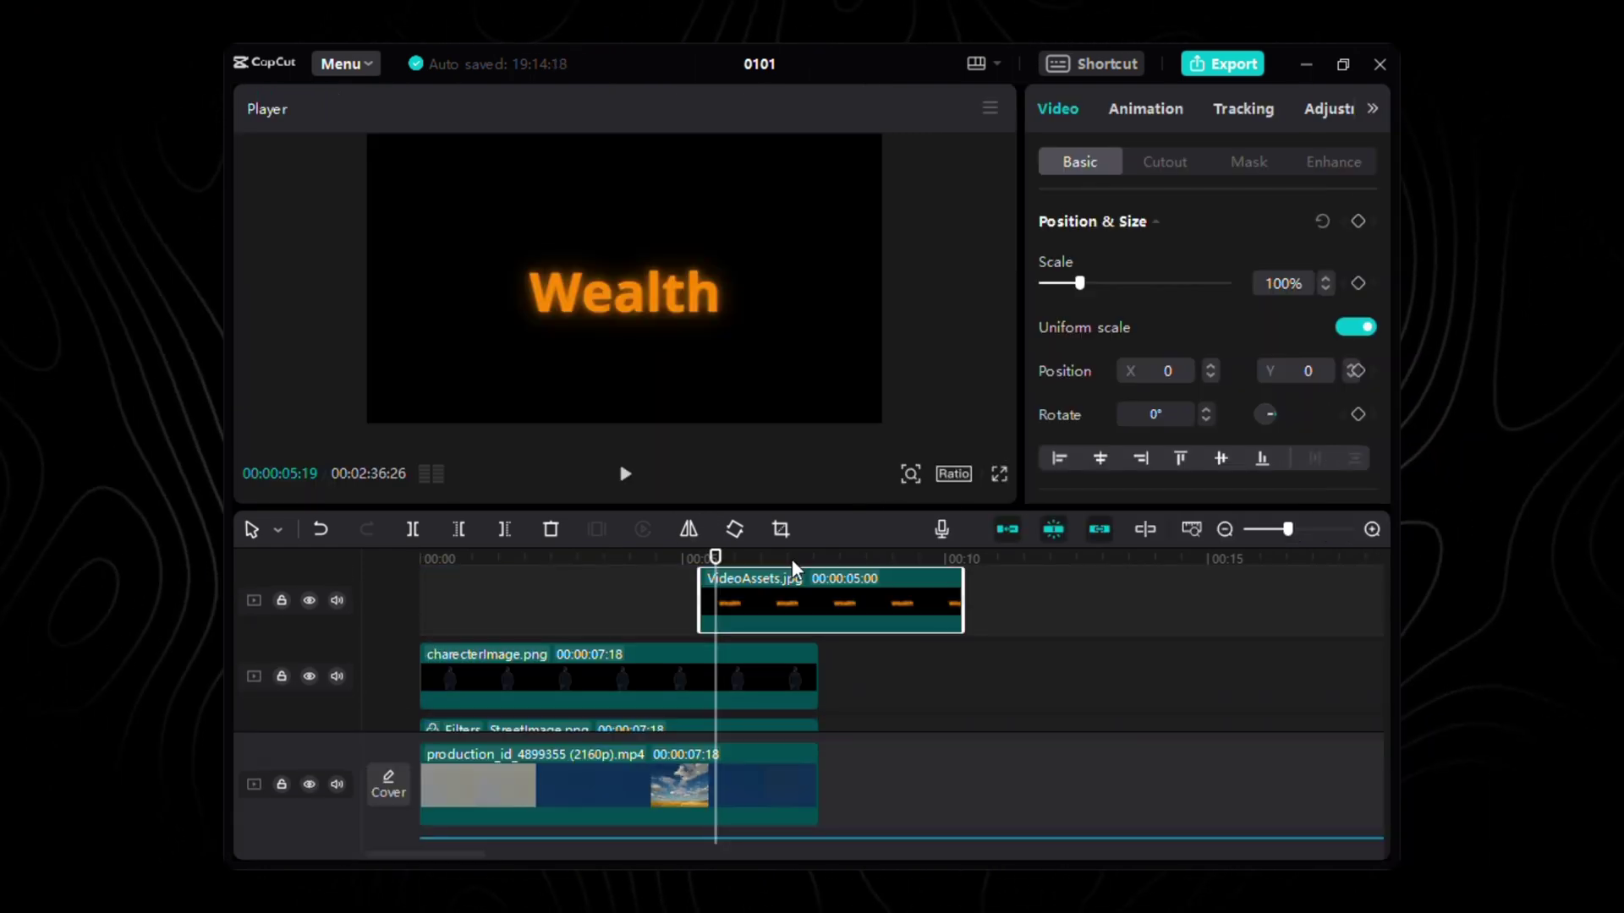
pyautogui.scroll(-5, 1268, 347)
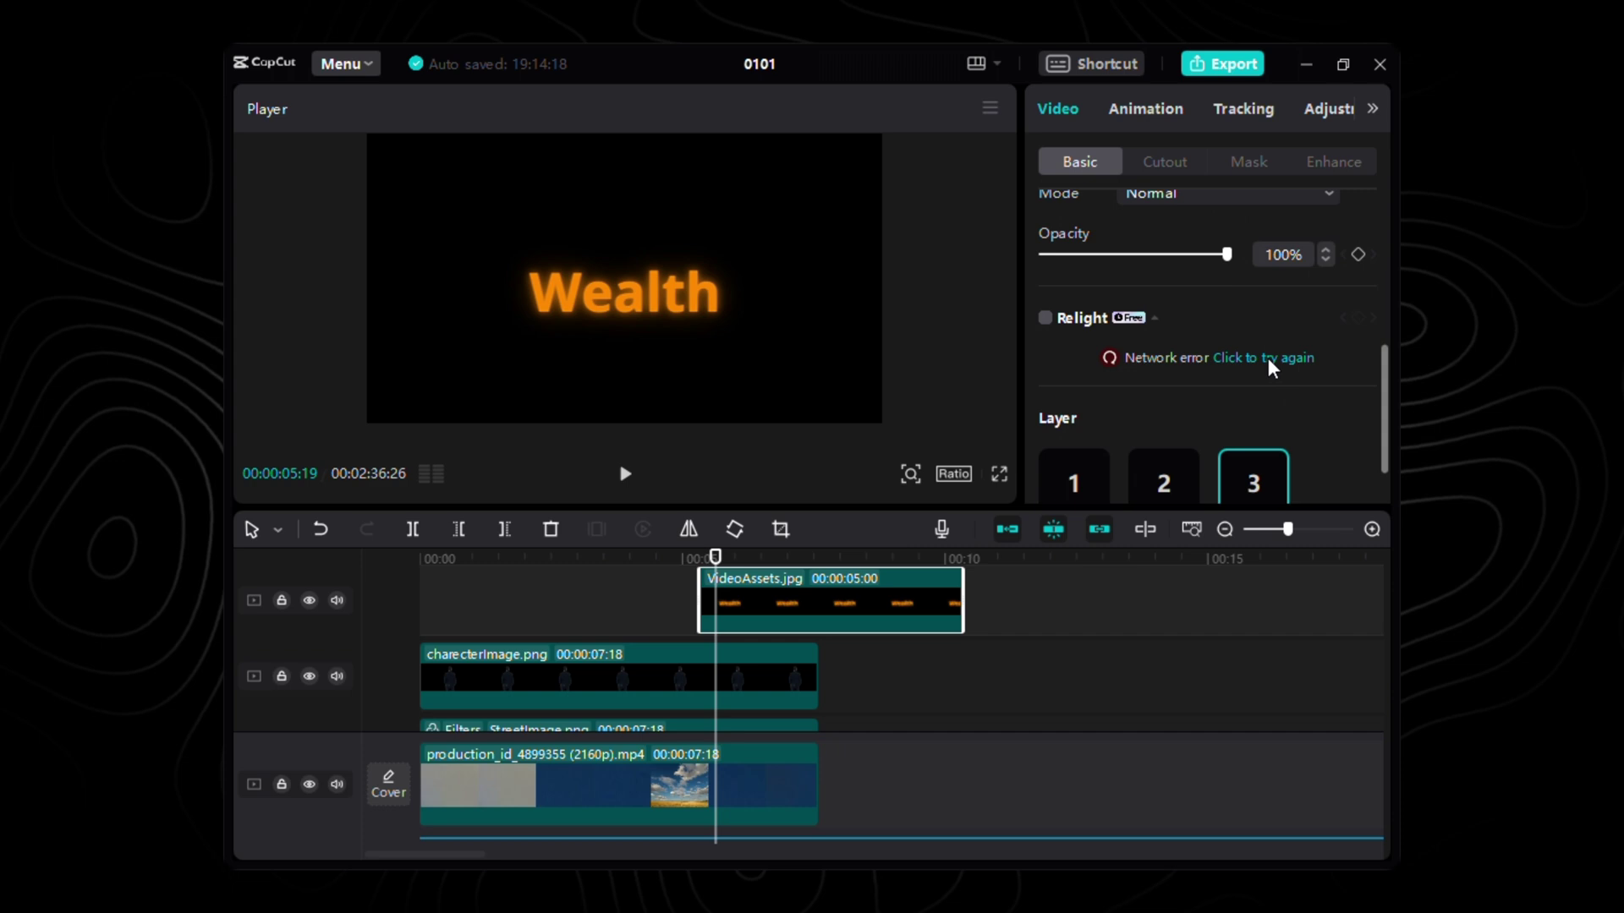
pyautogui.scroll(2, 1260, 339)
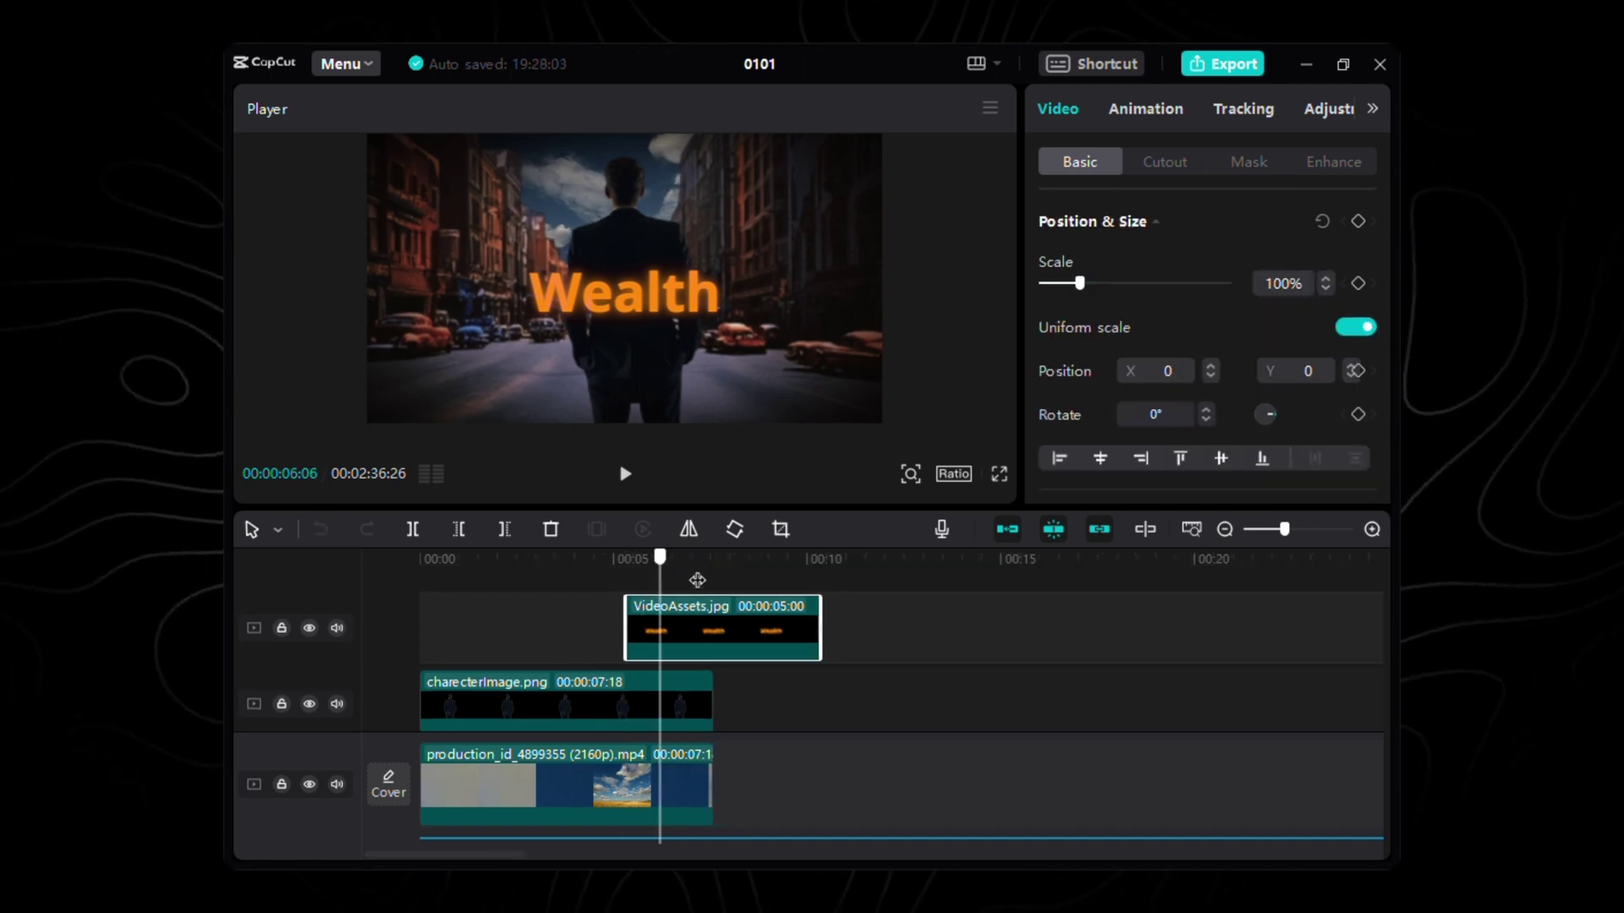
# - Trim the Wealth overlay to end at 7:18 and add keyframes at 5:10
pyautogui.moveTo(660, 558); pyautogui.dragTo(714, 558)
pyautogui.moveTo(817, 628); pyautogui.dragTo(723, 642)
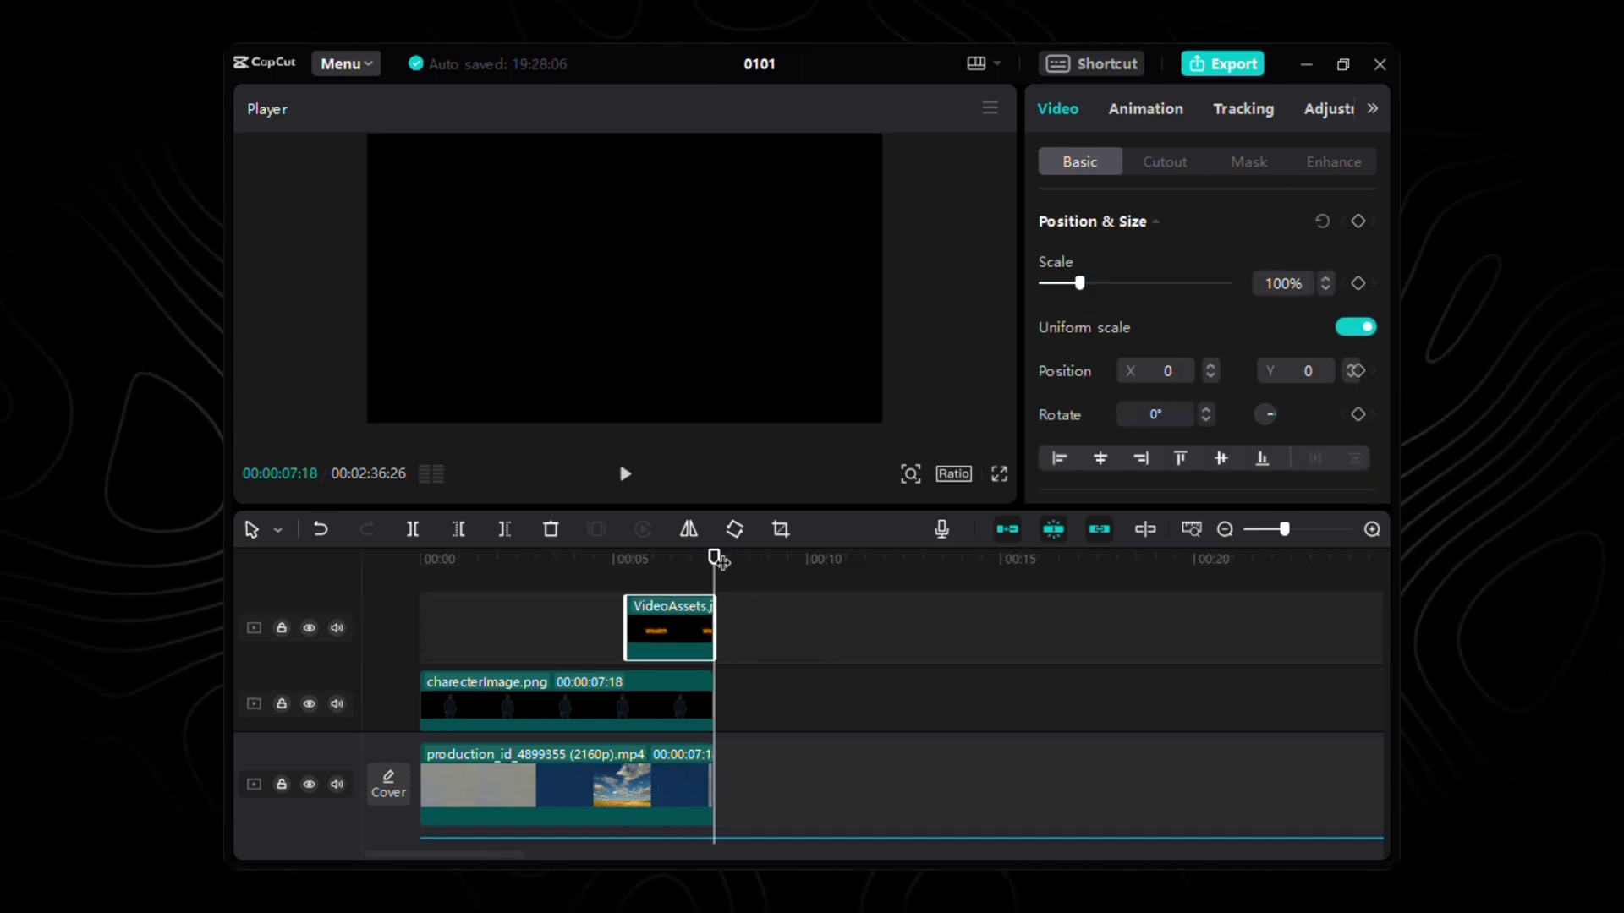
pyautogui.moveTo(714, 557); pyautogui.dragTo(626, 557)
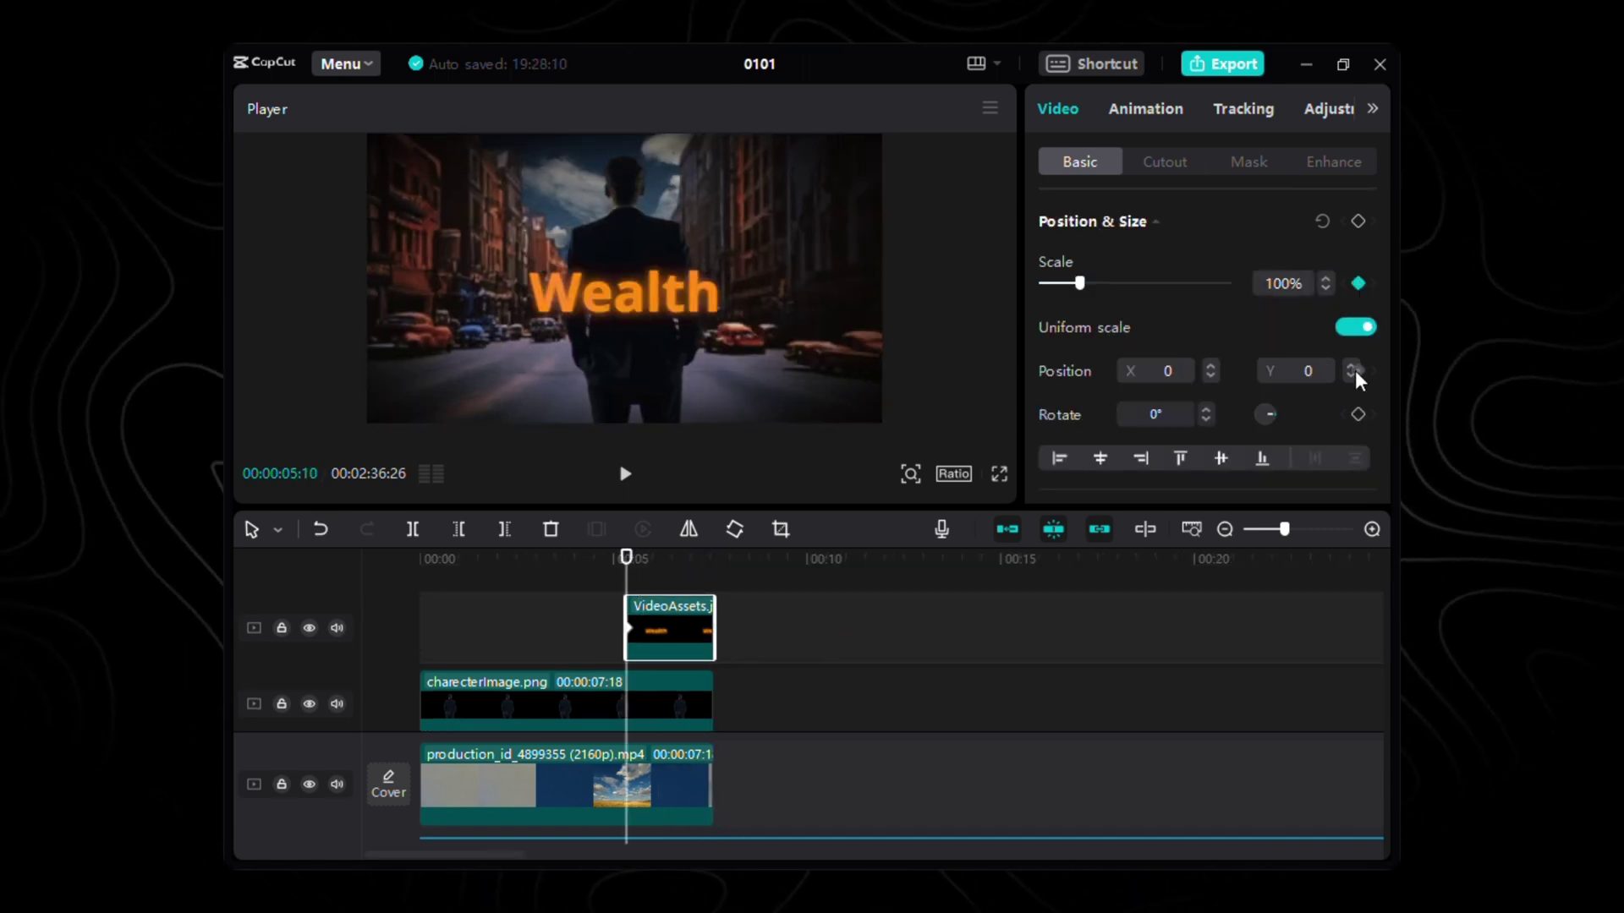
pyautogui.moveTo(1031, 273); pyautogui.dragTo(1007, 274)
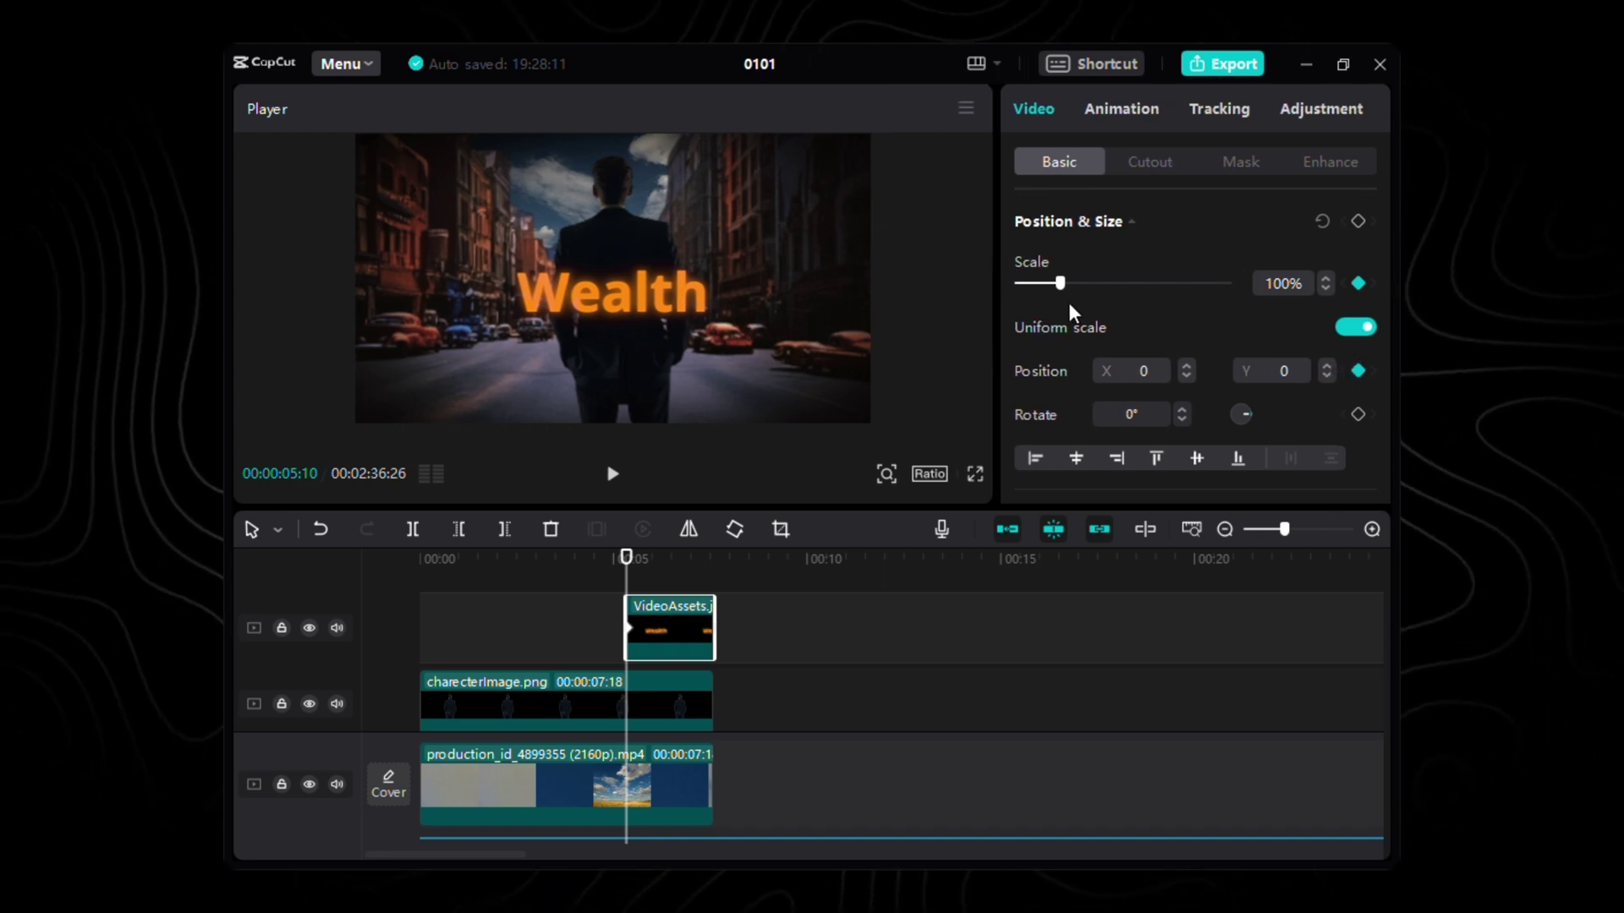
pyautogui.click(1358, 415)
pyautogui.scroll(-3, 1330, 301)
pyautogui.scroll(3, 1312, 355)
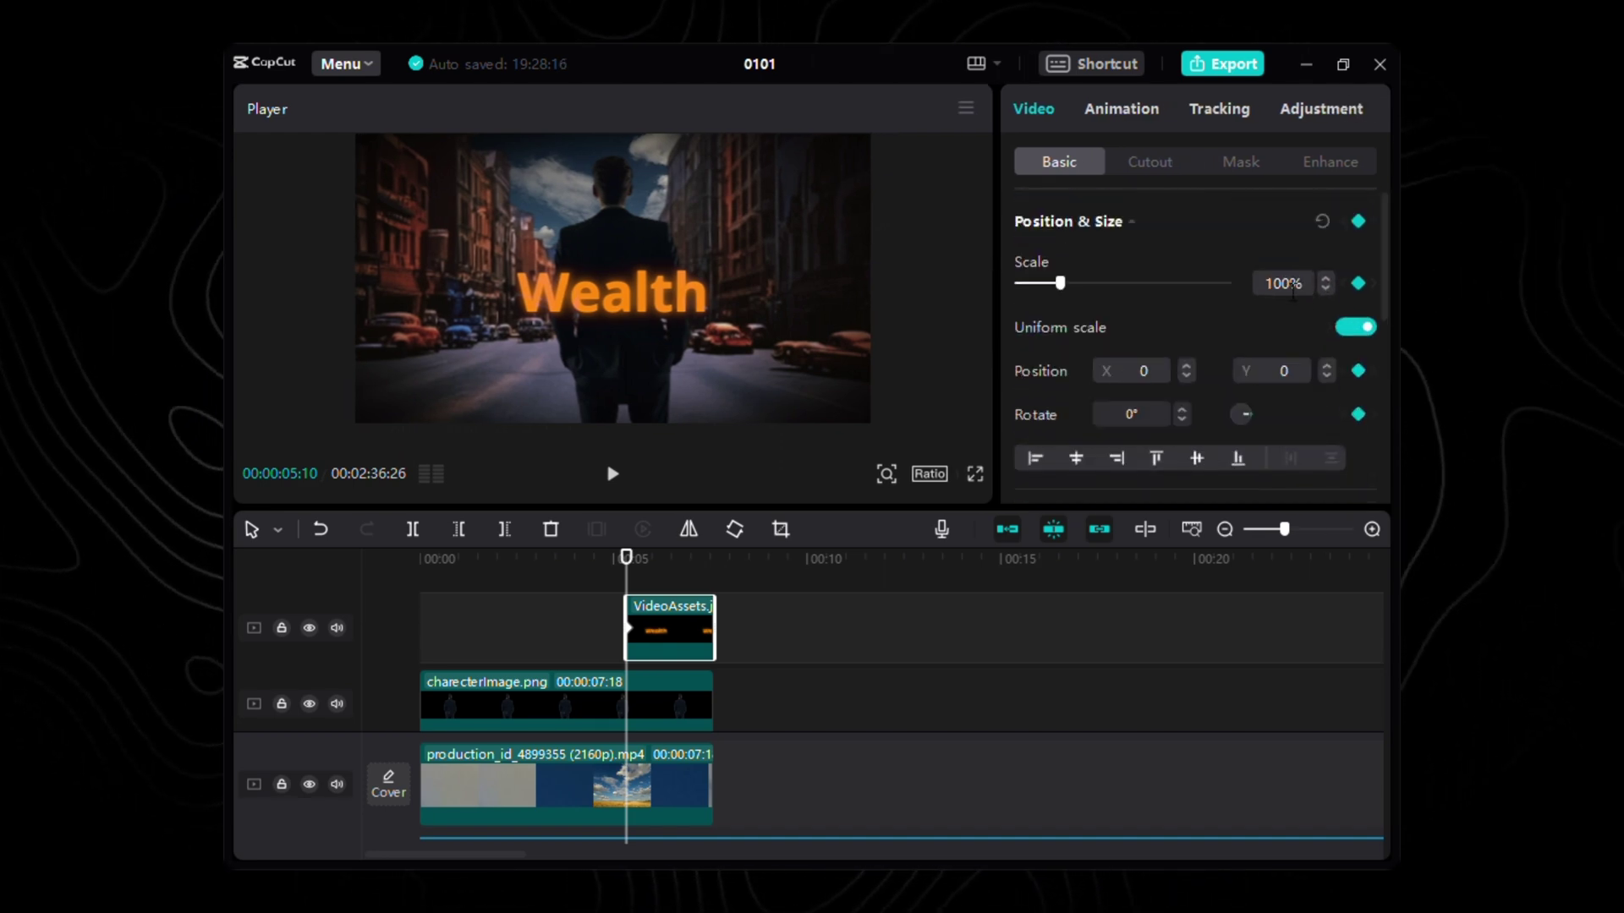
# - Set the 5:10 keyframe to 155% scale, position -908, 99, -2° tilt and 5% opacity
pyautogui.click(1292, 288)
pyautogui.write('1')
pyautogui.press('Return')
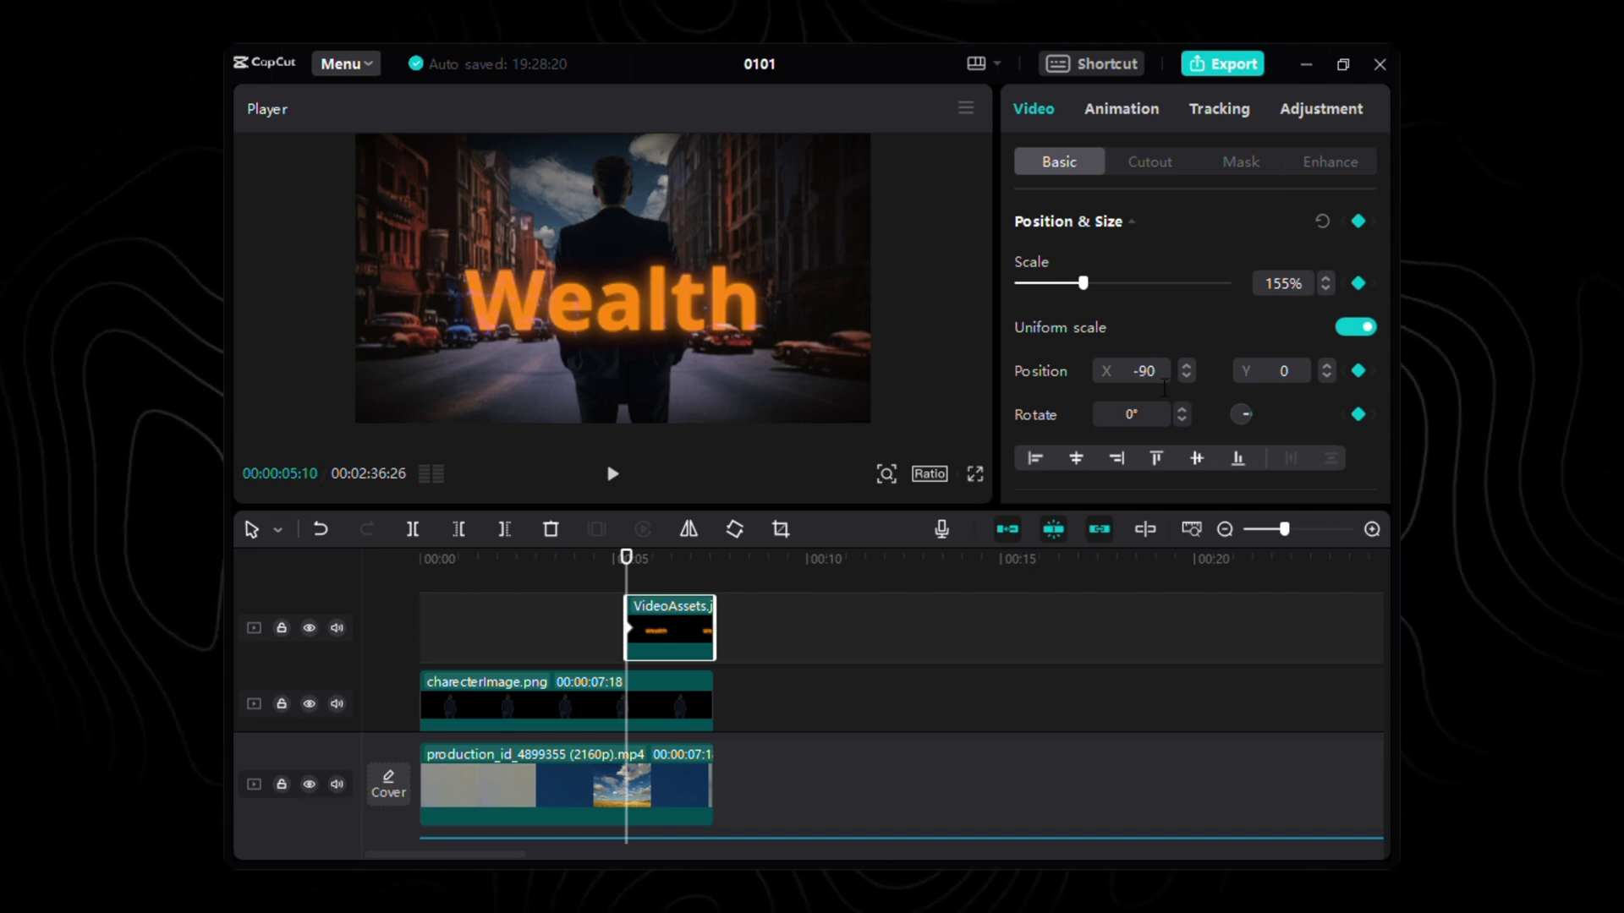
pyautogui.press('Return')
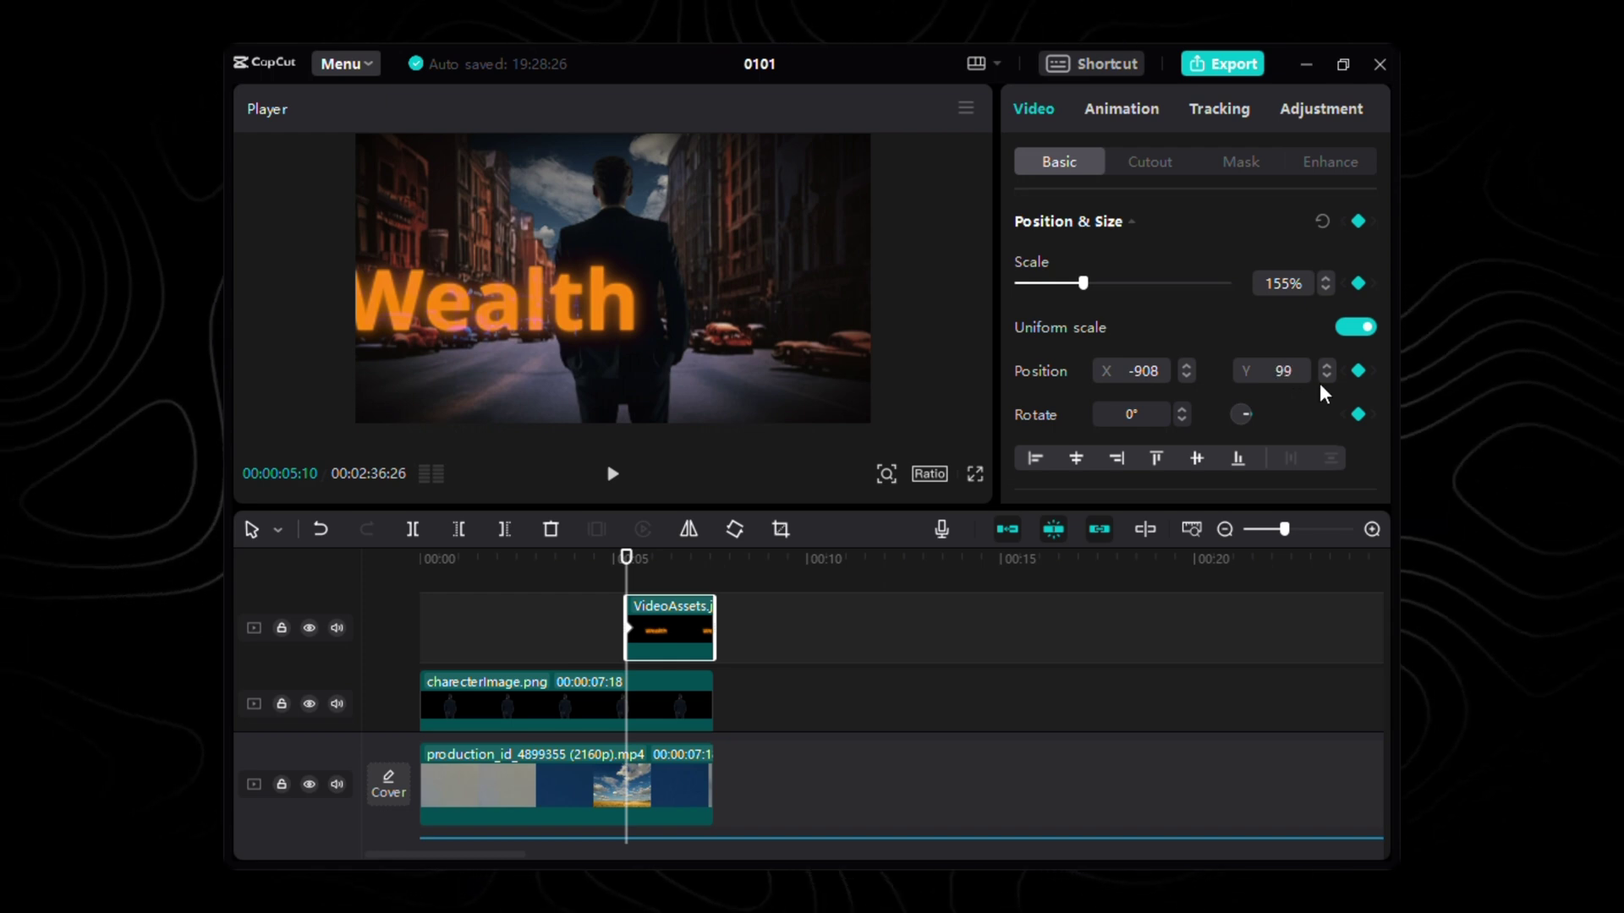
pyautogui.press('Return')
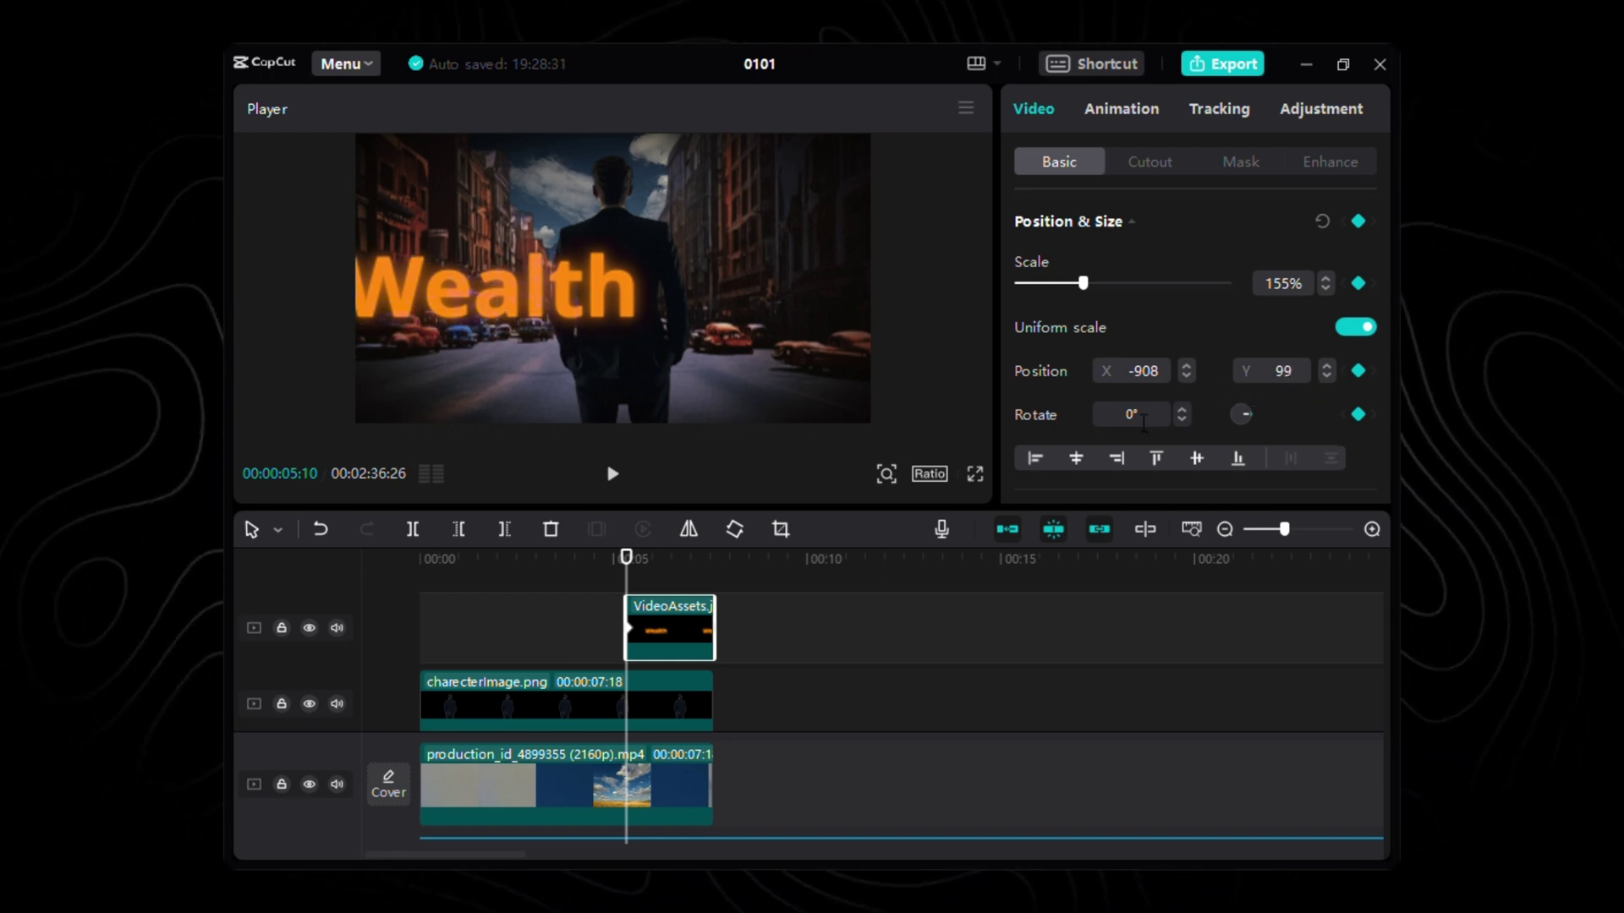
pyautogui.scroll(-5, 1269, 402)
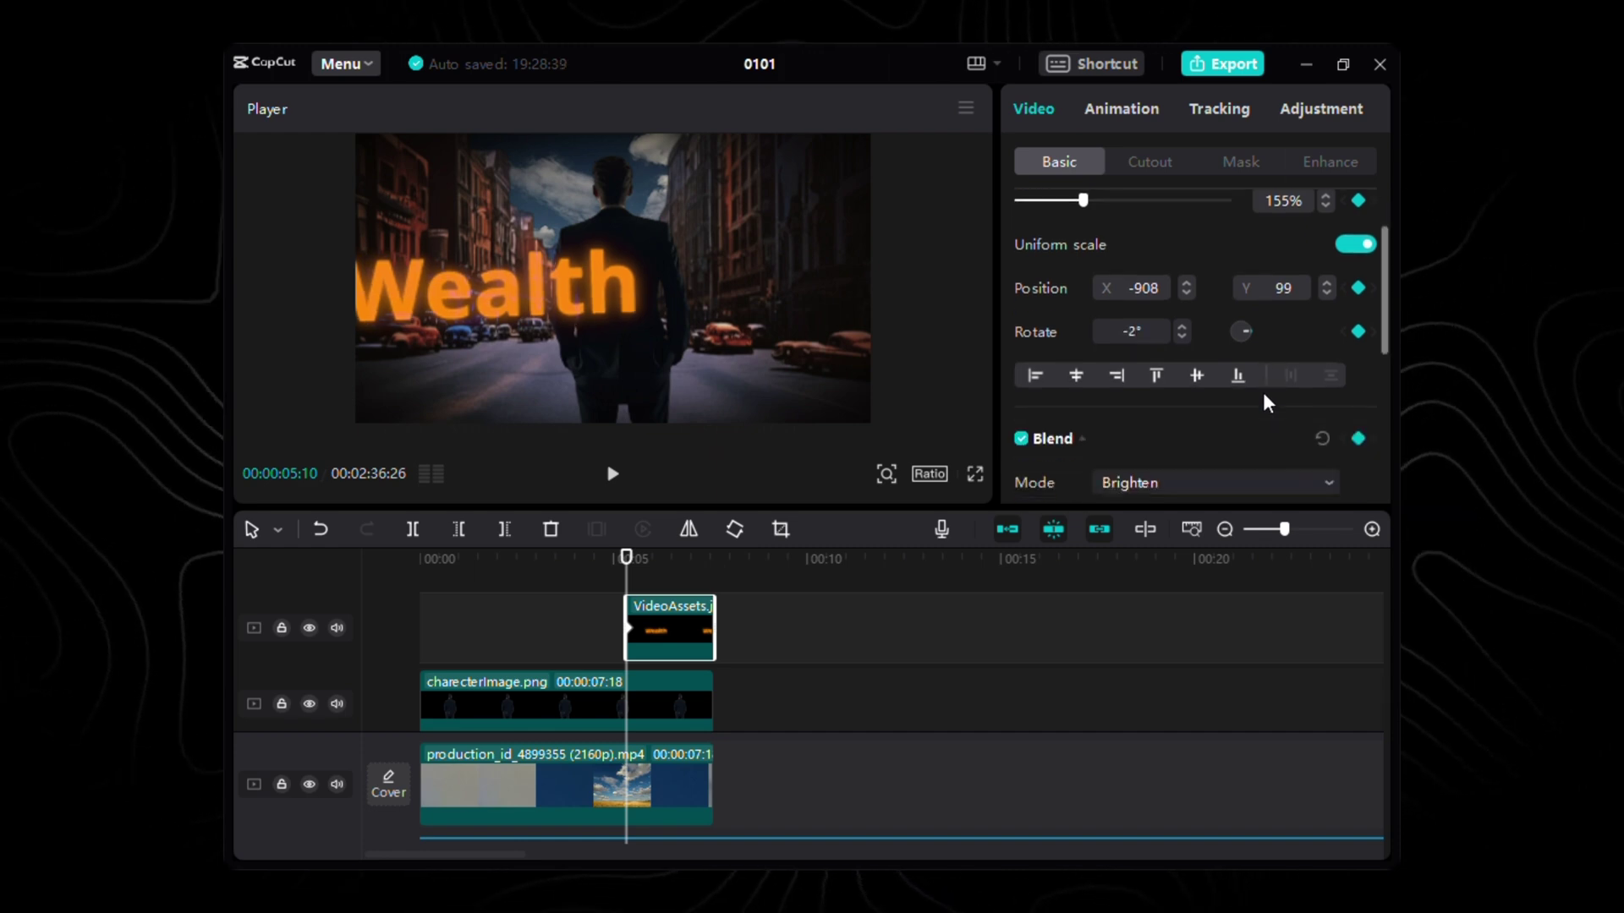
pyautogui.scroll(1, 1228, 326)
pyautogui.moveTo(1226, 322); pyautogui.dragTo(1030, 341)
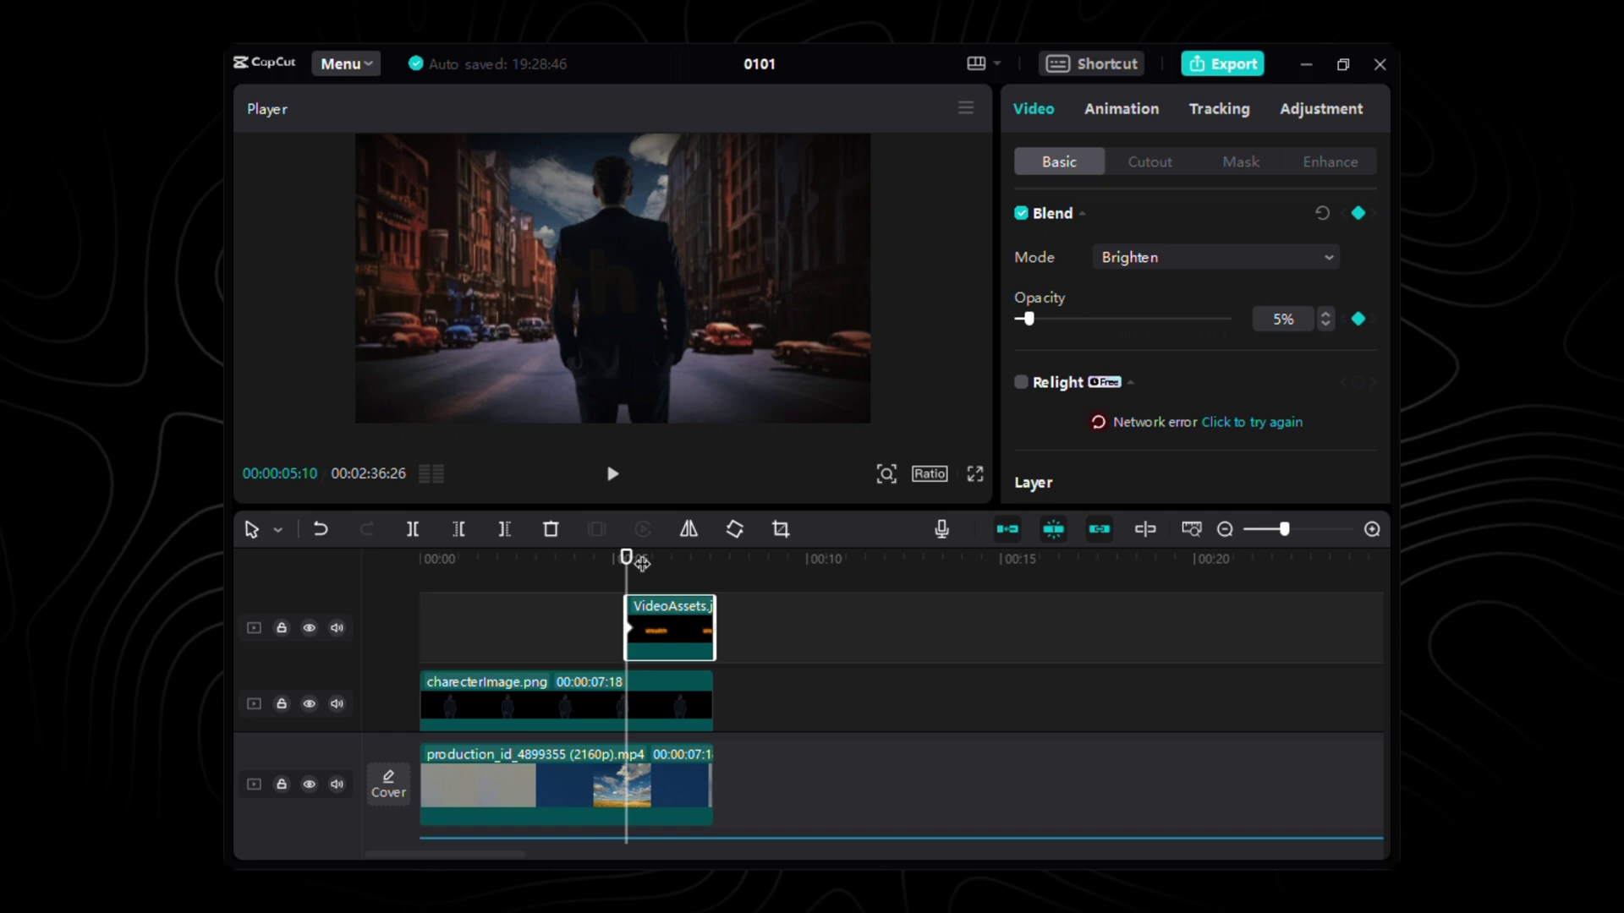
# - At 7:17, restore Wealth to full opacity, 110% scale and X position -706
pyautogui.moveTo(643, 565); pyautogui.dragTo(721, 586)
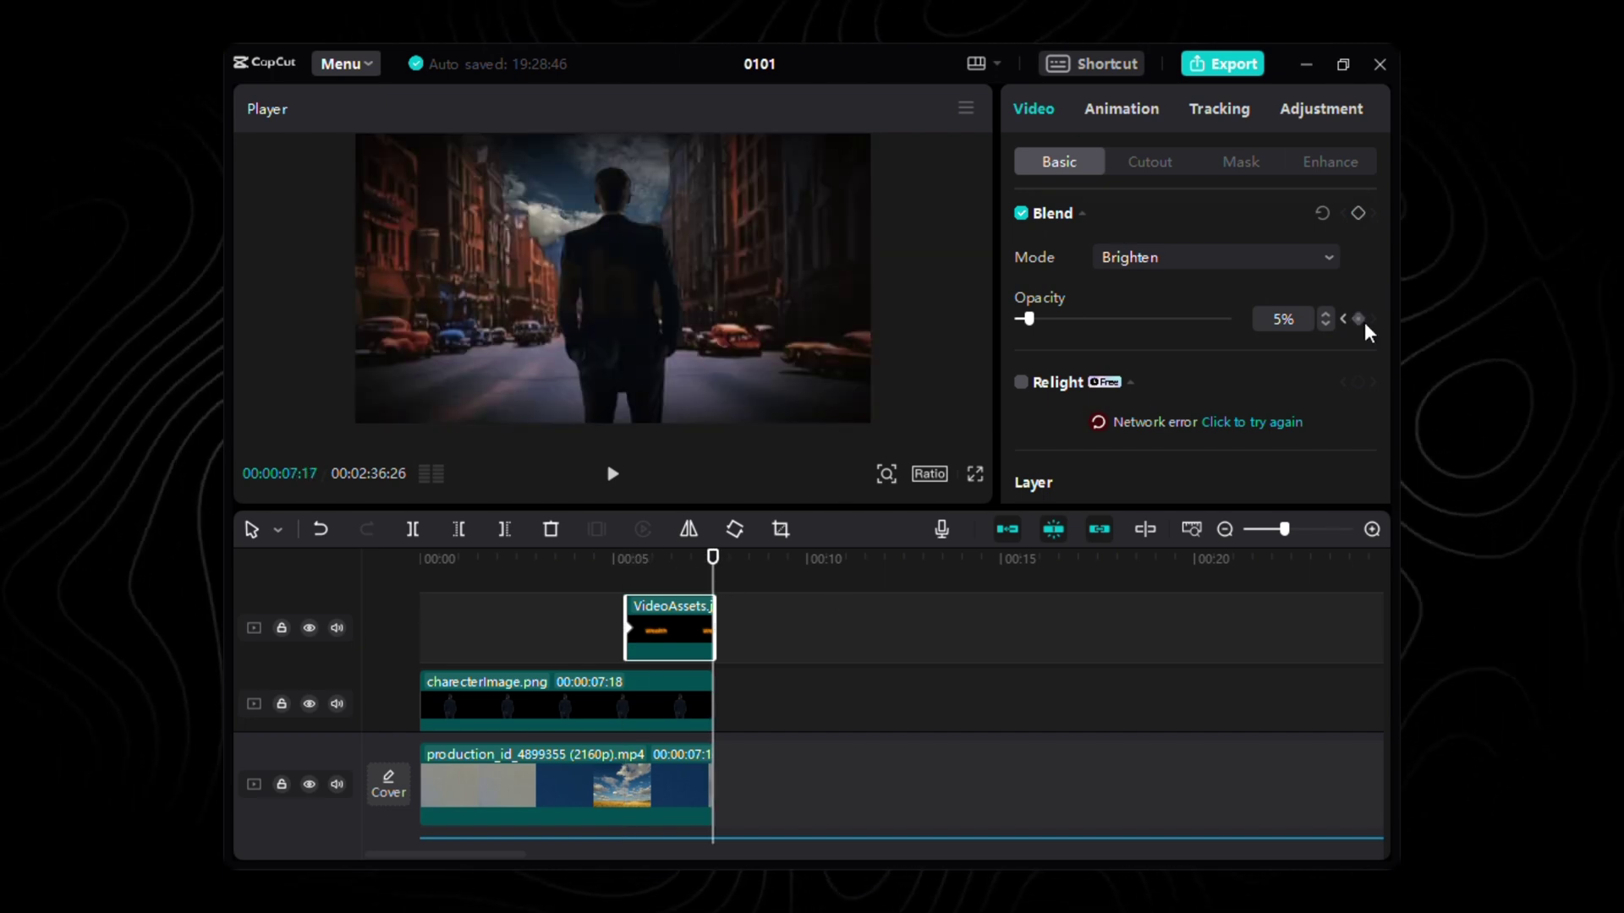
pyautogui.moveTo(1176, 322); pyautogui.dragTo(1338, 358)
pyautogui.scroll(3, 1362, 346)
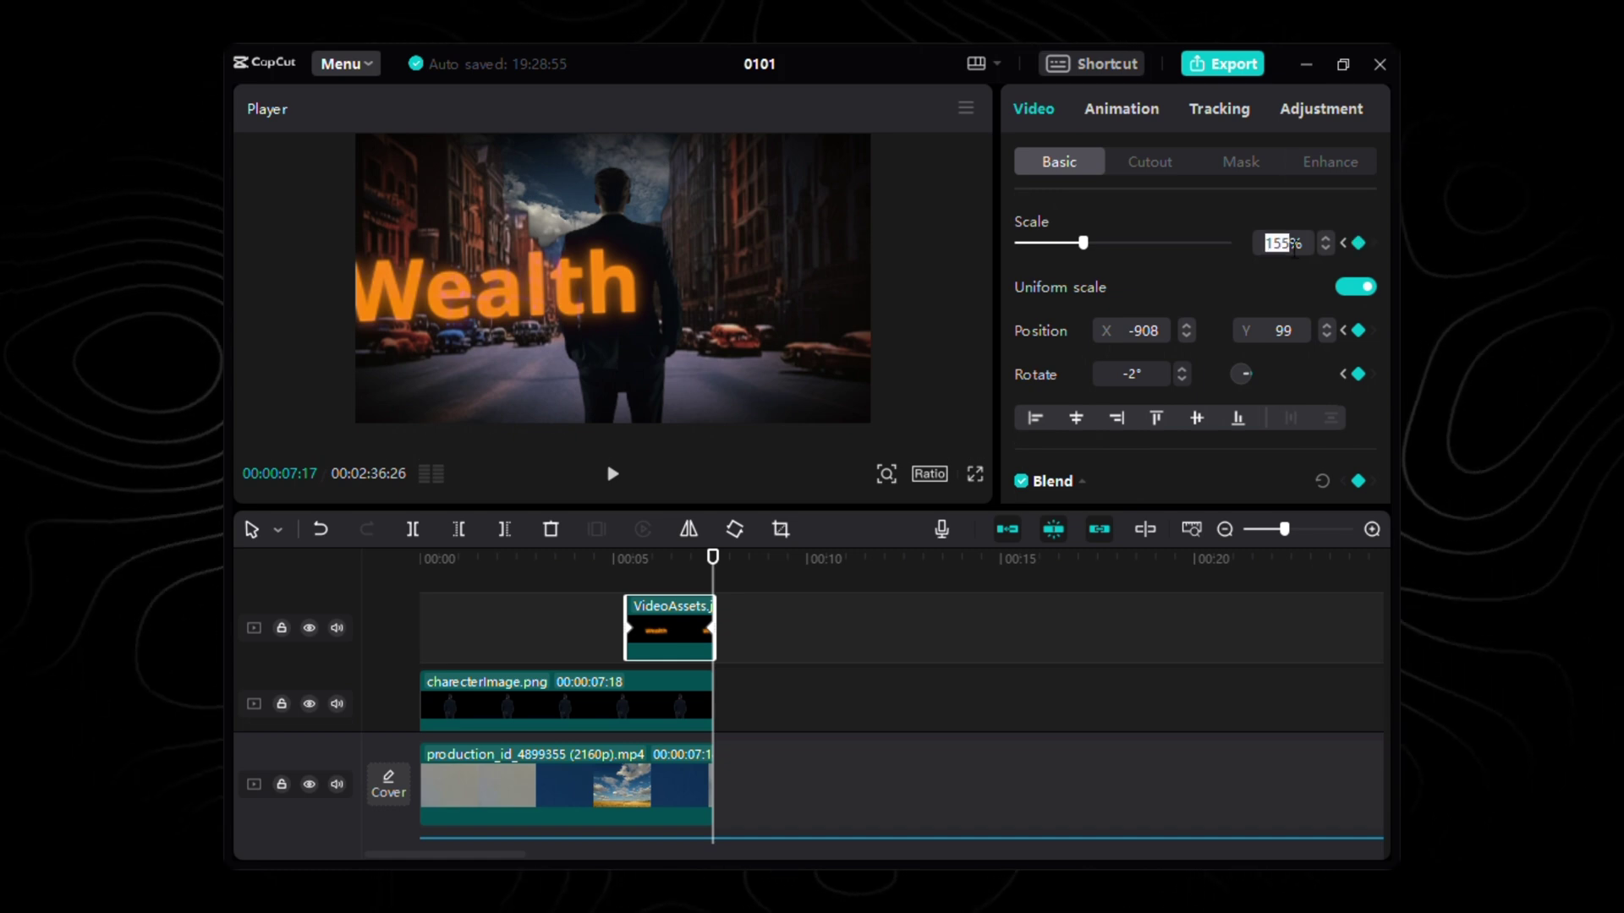
pyautogui.write('110')
pyautogui.press('Return')
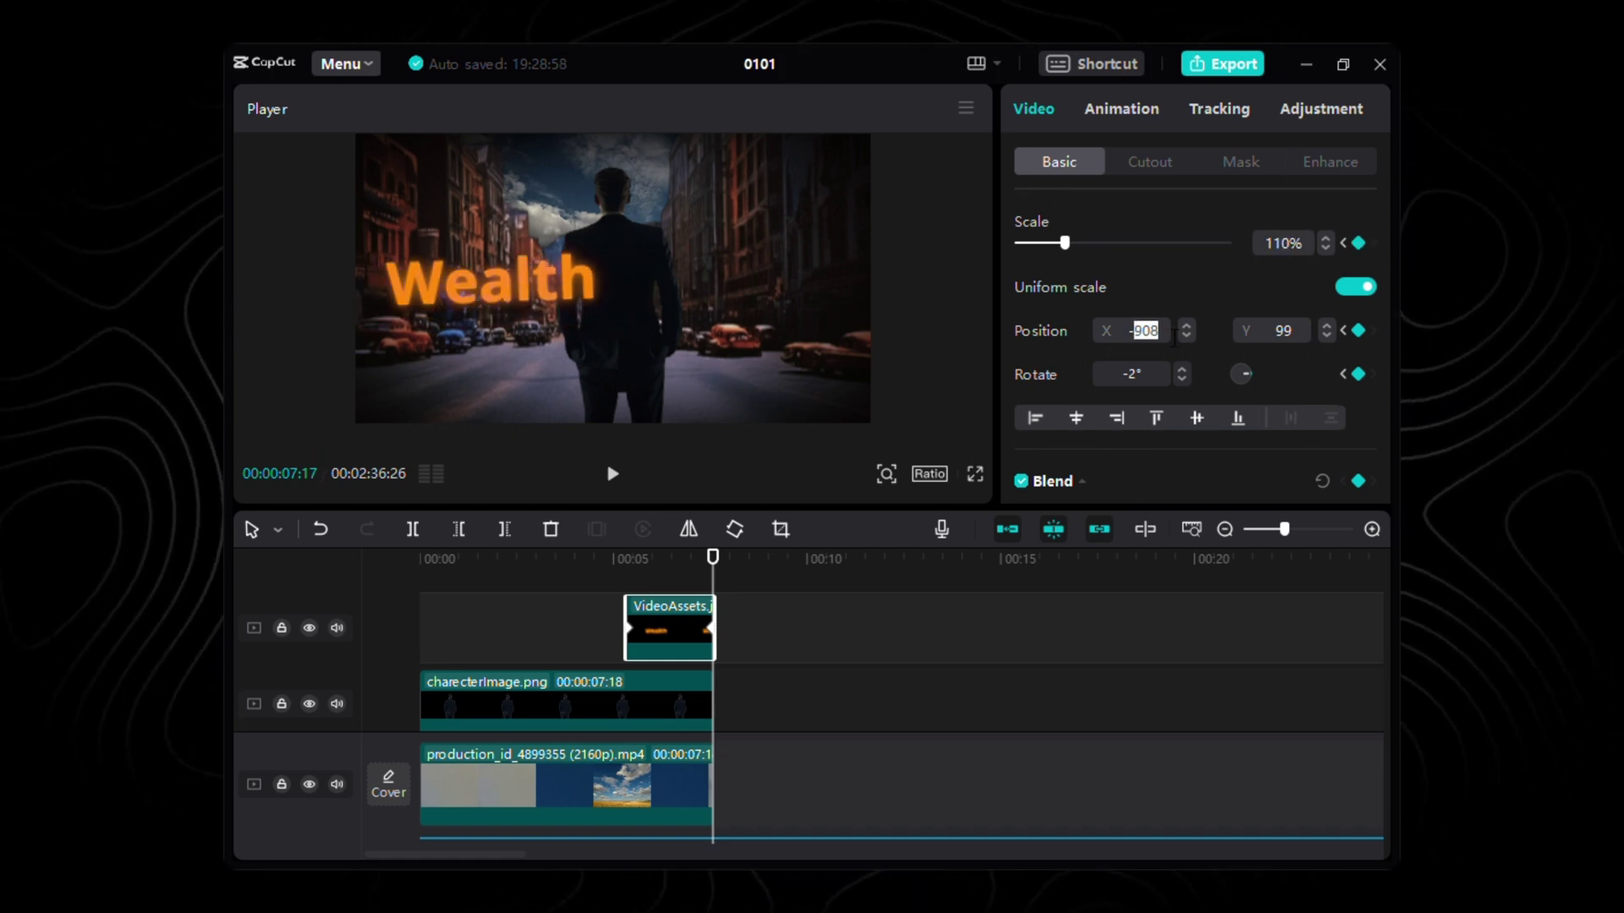
pyautogui.press('Return')
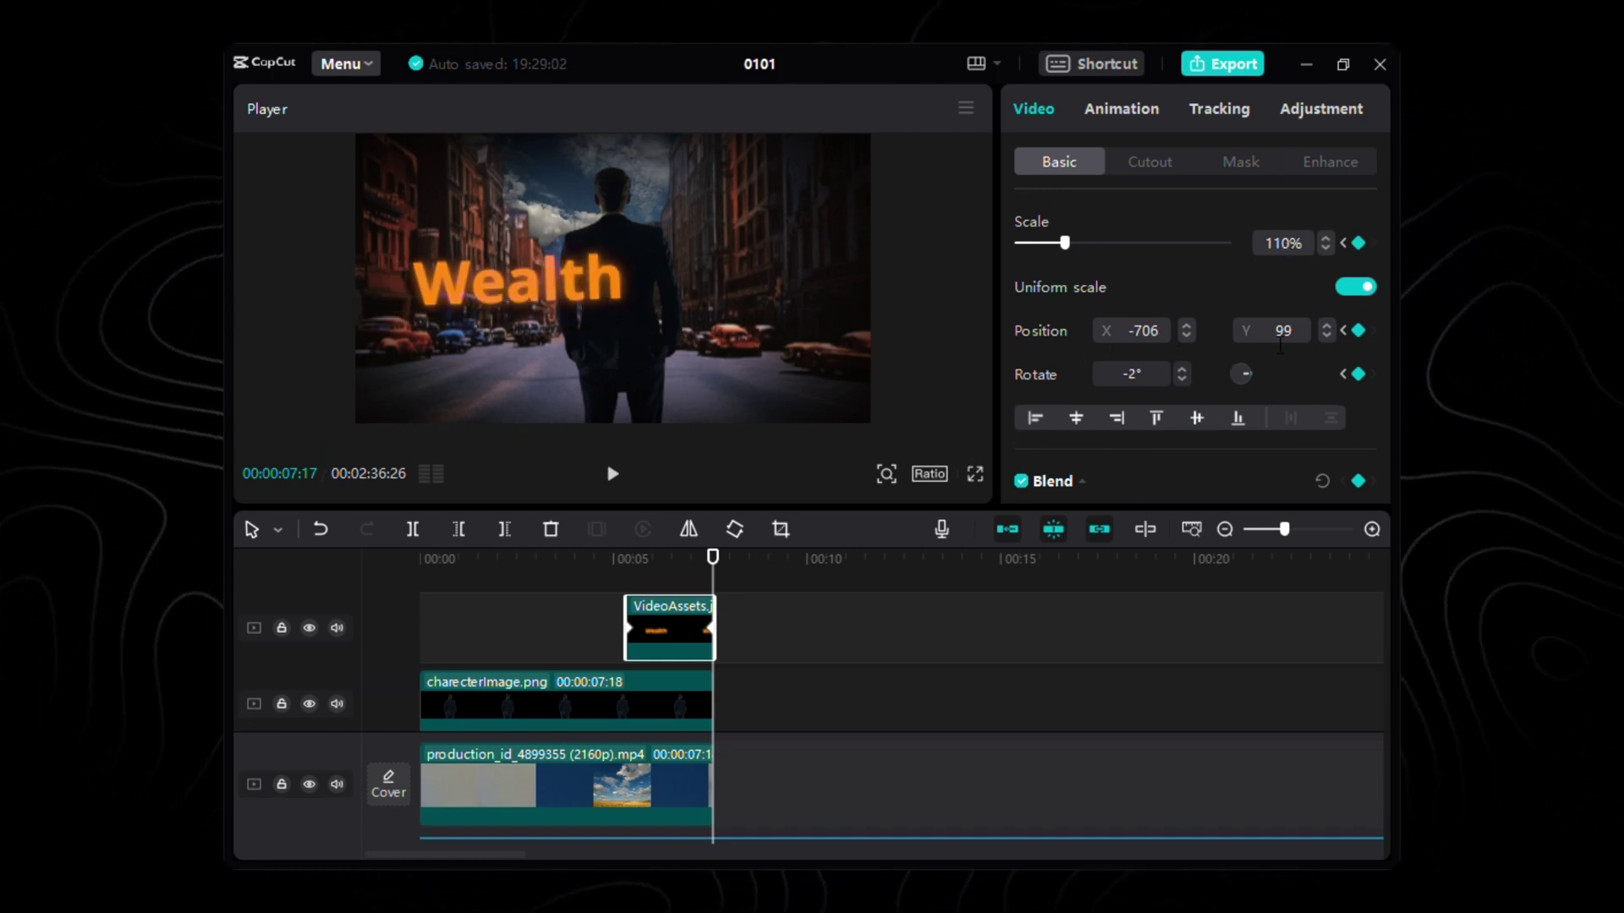
# - Set Wealth's end Y position to 184 and change its tilt from -2° to 3°
pyautogui.click(1282, 332)
pyautogui.write('-')
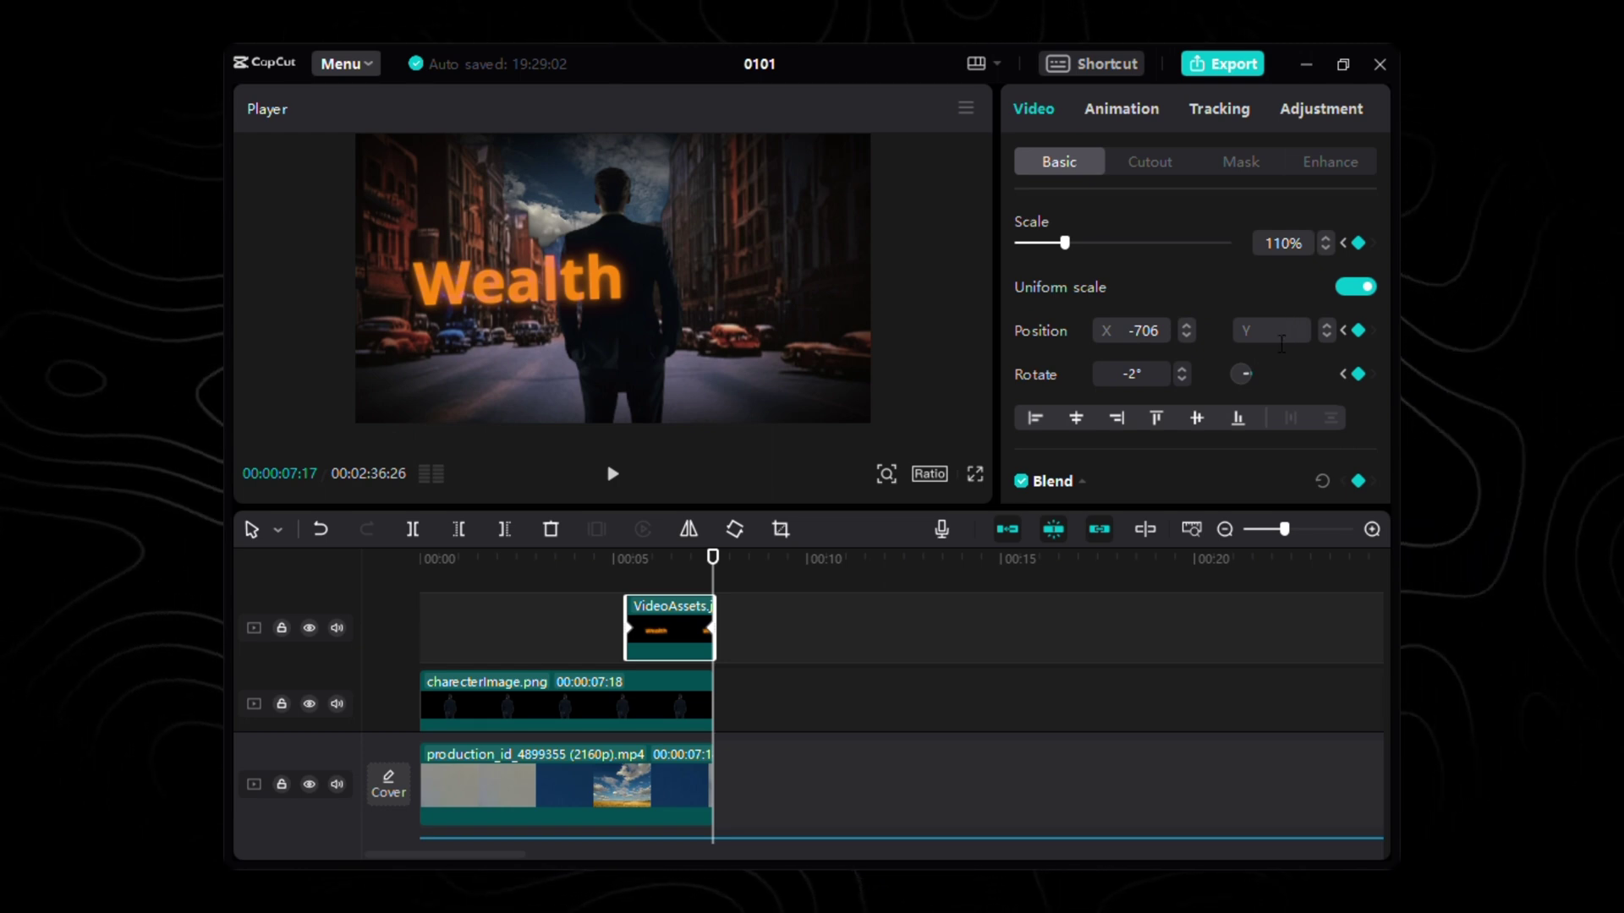
pyautogui.write('184')
pyautogui.click(1133, 374)
pyautogui.press('BackSpace')
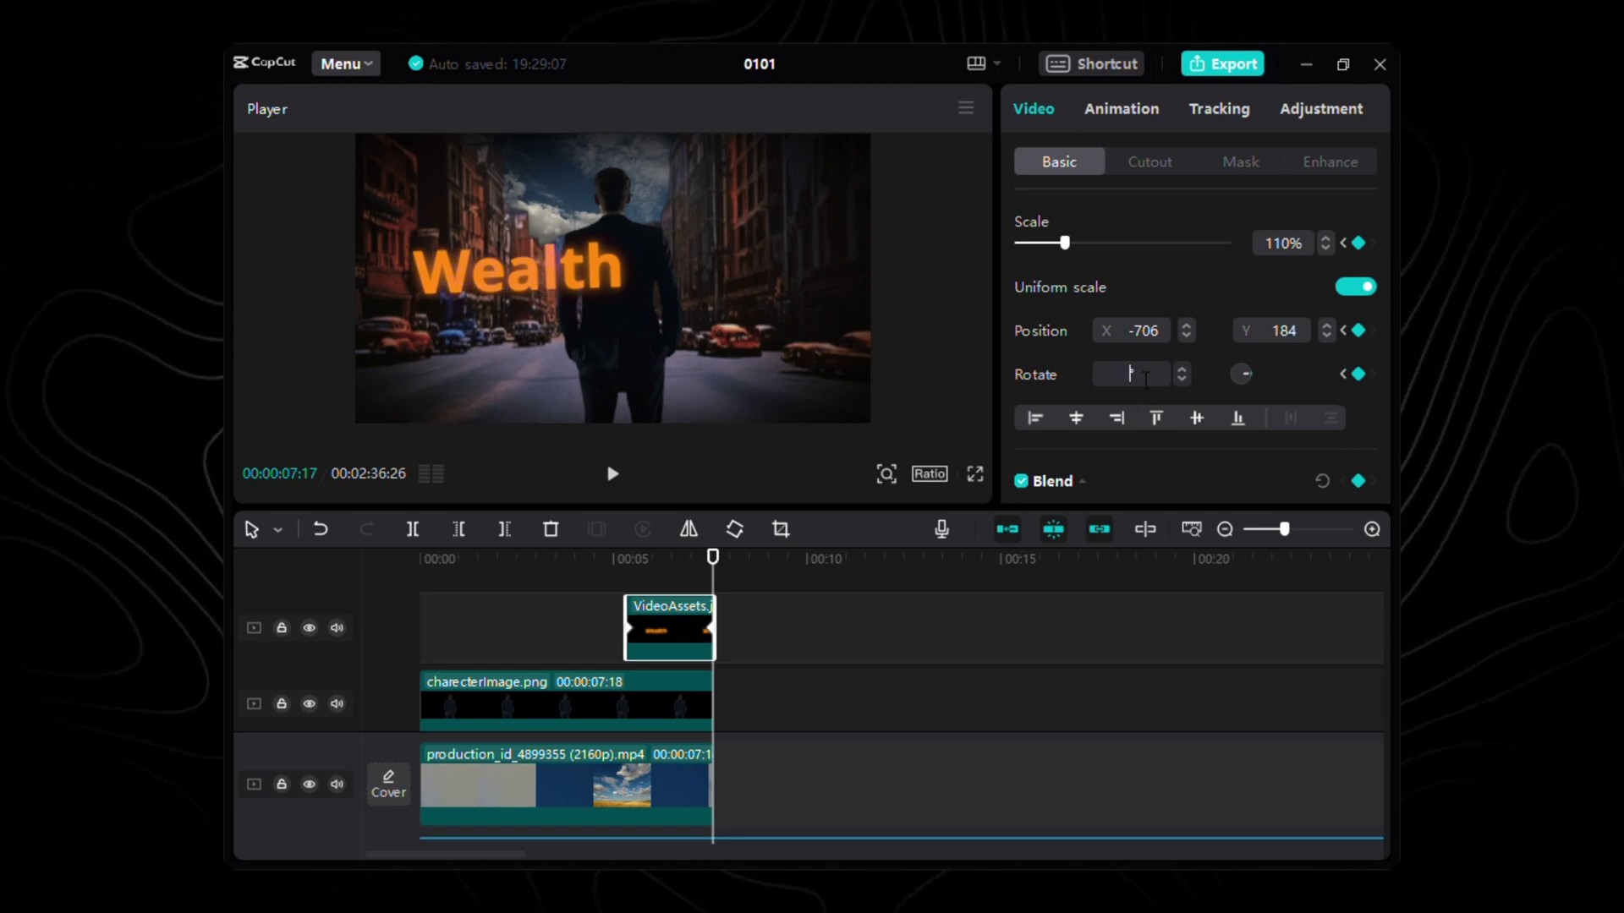
pyautogui.write('3')
pyautogui.press('Return')
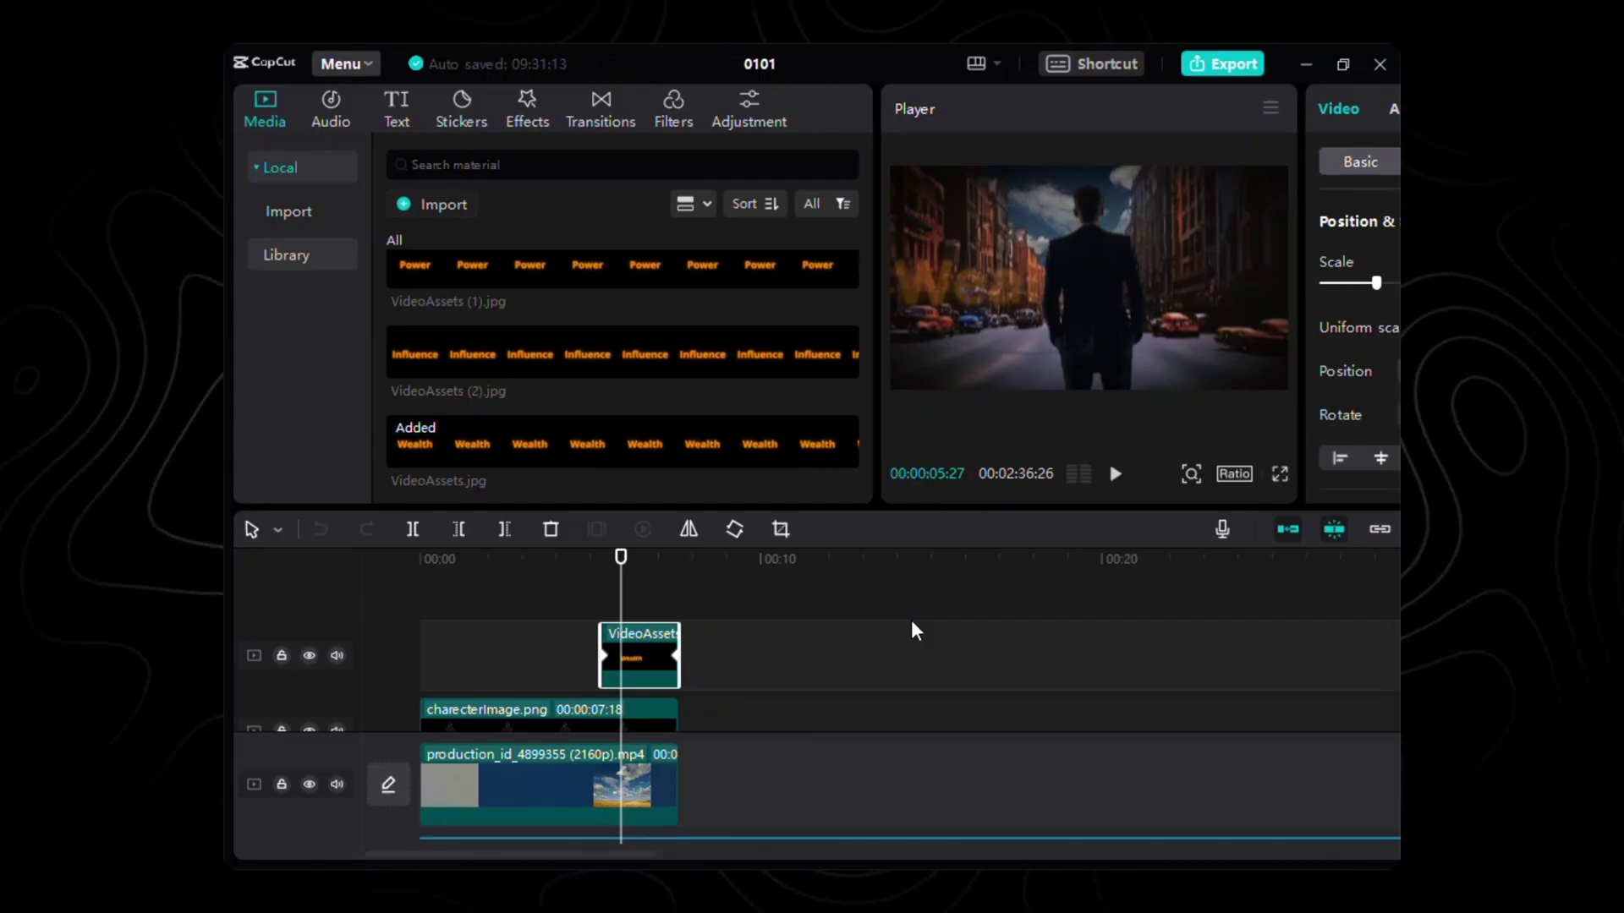
# - Place VideoAssets (1).jpg at 5:27 on a new top track, trimmed to the scene's end
pyautogui.moveTo(760, 281)
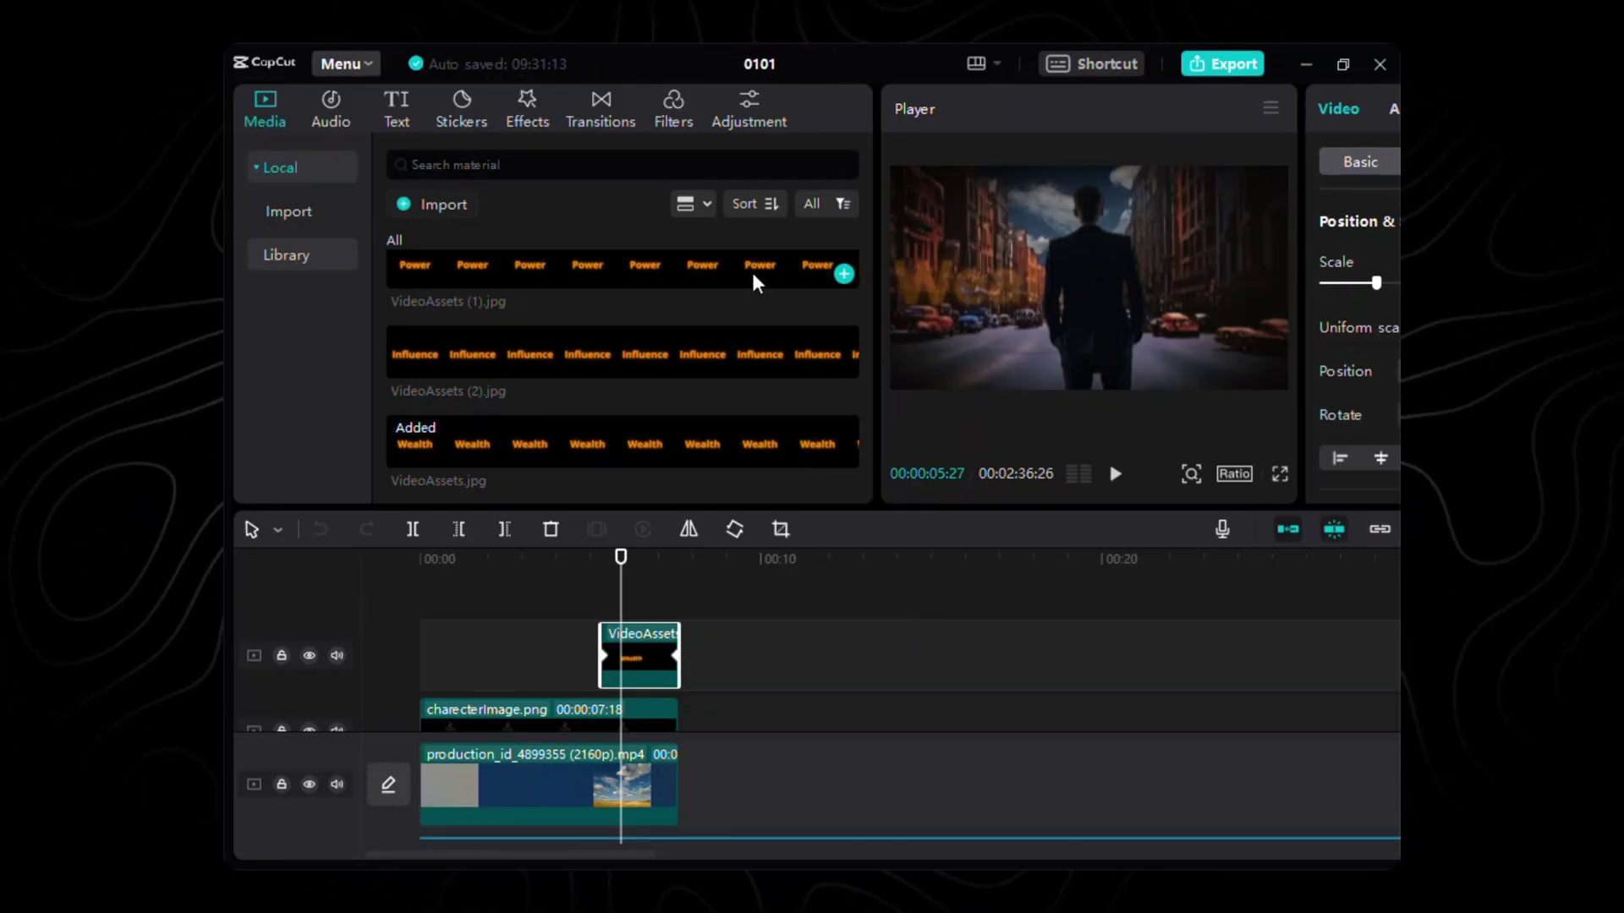
pyautogui.moveTo(755, 281); pyautogui.dragTo(709, 602)
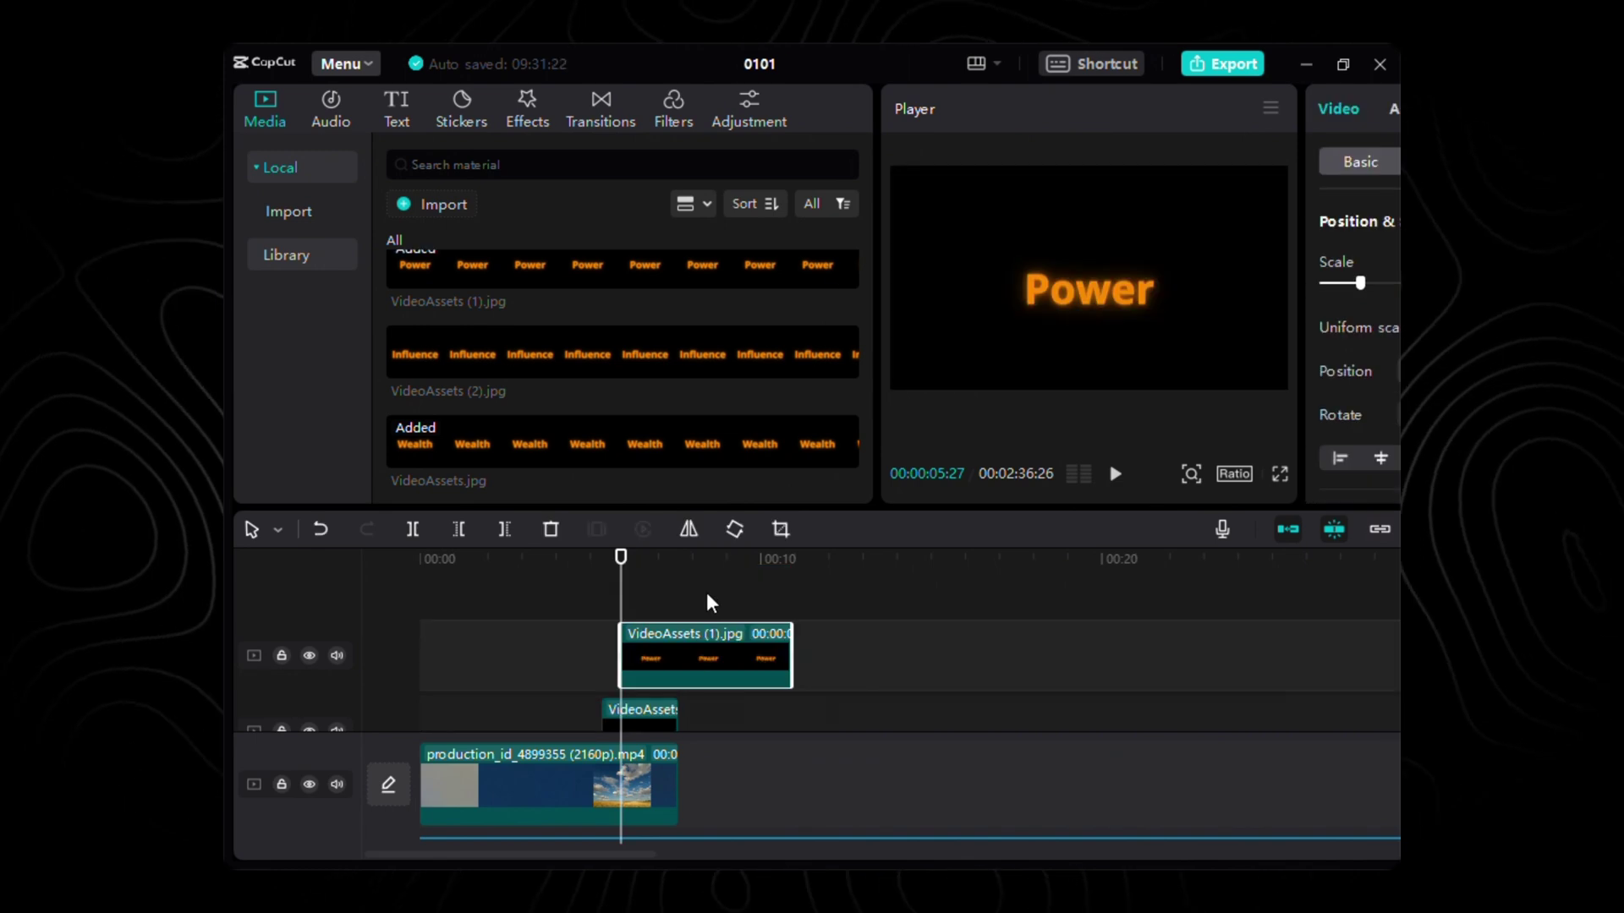
pyautogui.moveTo(791, 664); pyautogui.dragTo(689, 664)
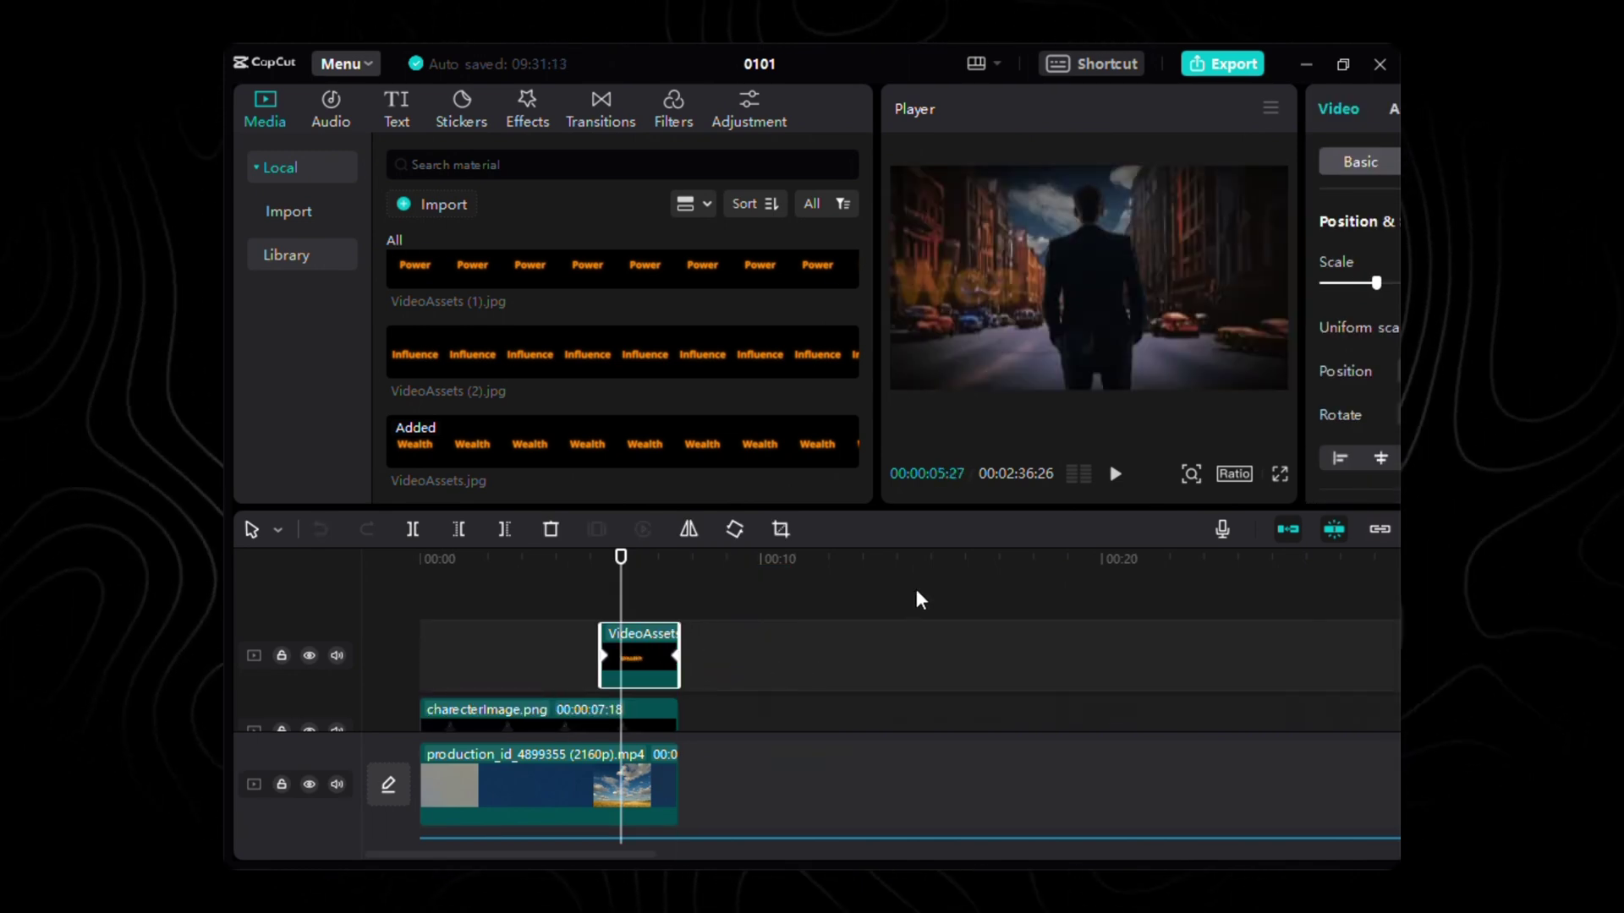
pyautogui.moveTo(751, 269); pyautogui.dragTo(670, 606)
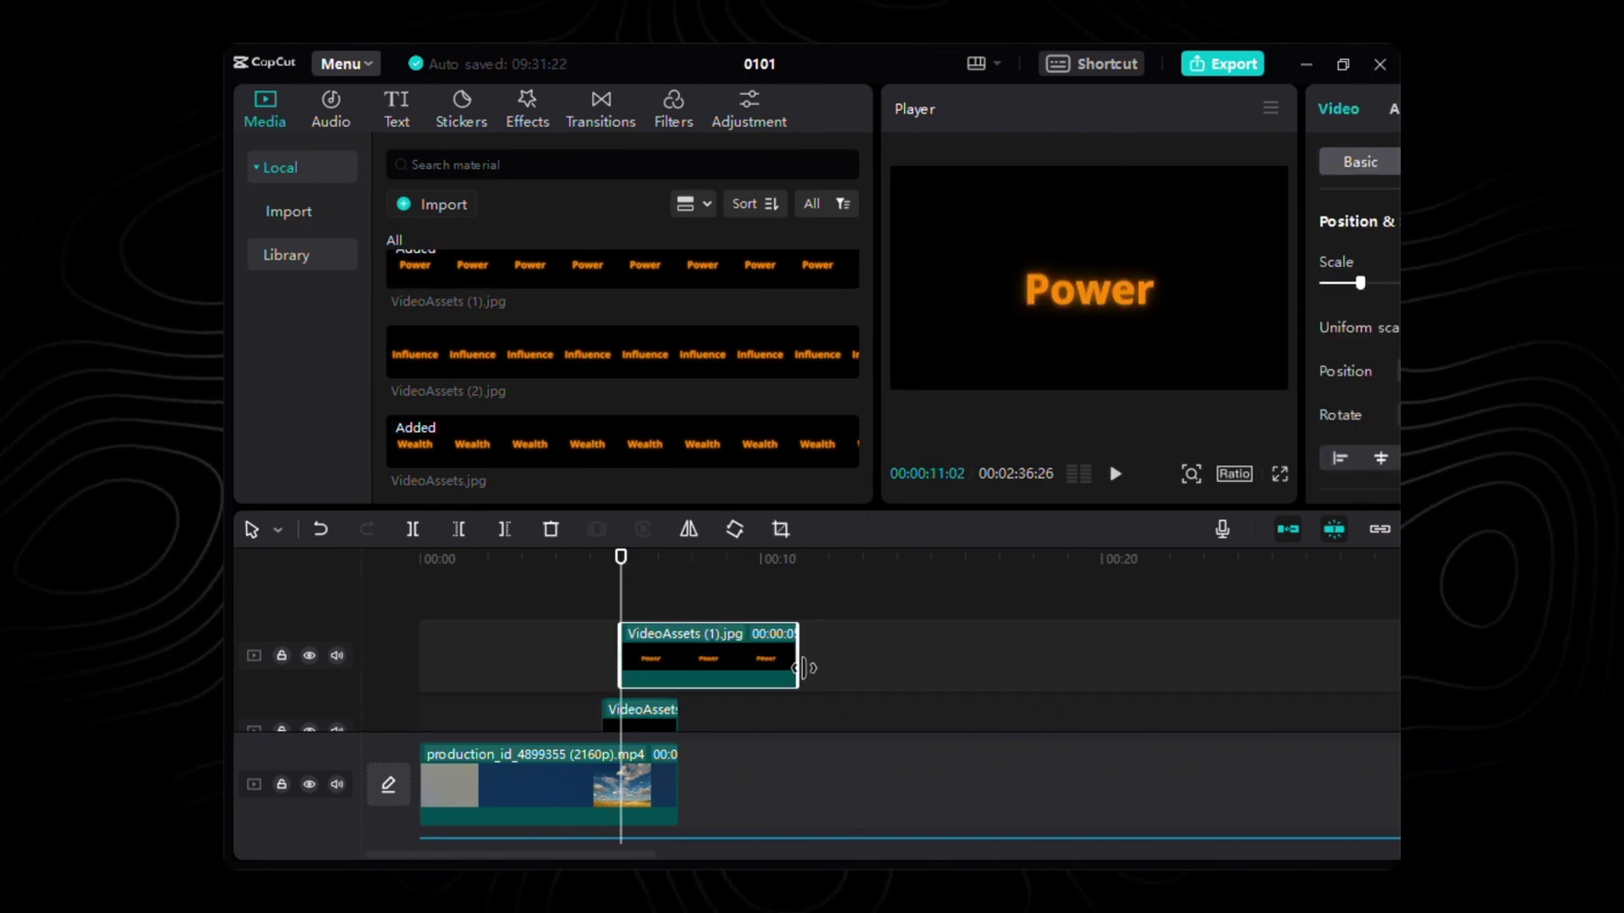
pyautogui.moveTo(804, 668); pyautogui.dragTo(679, 664)
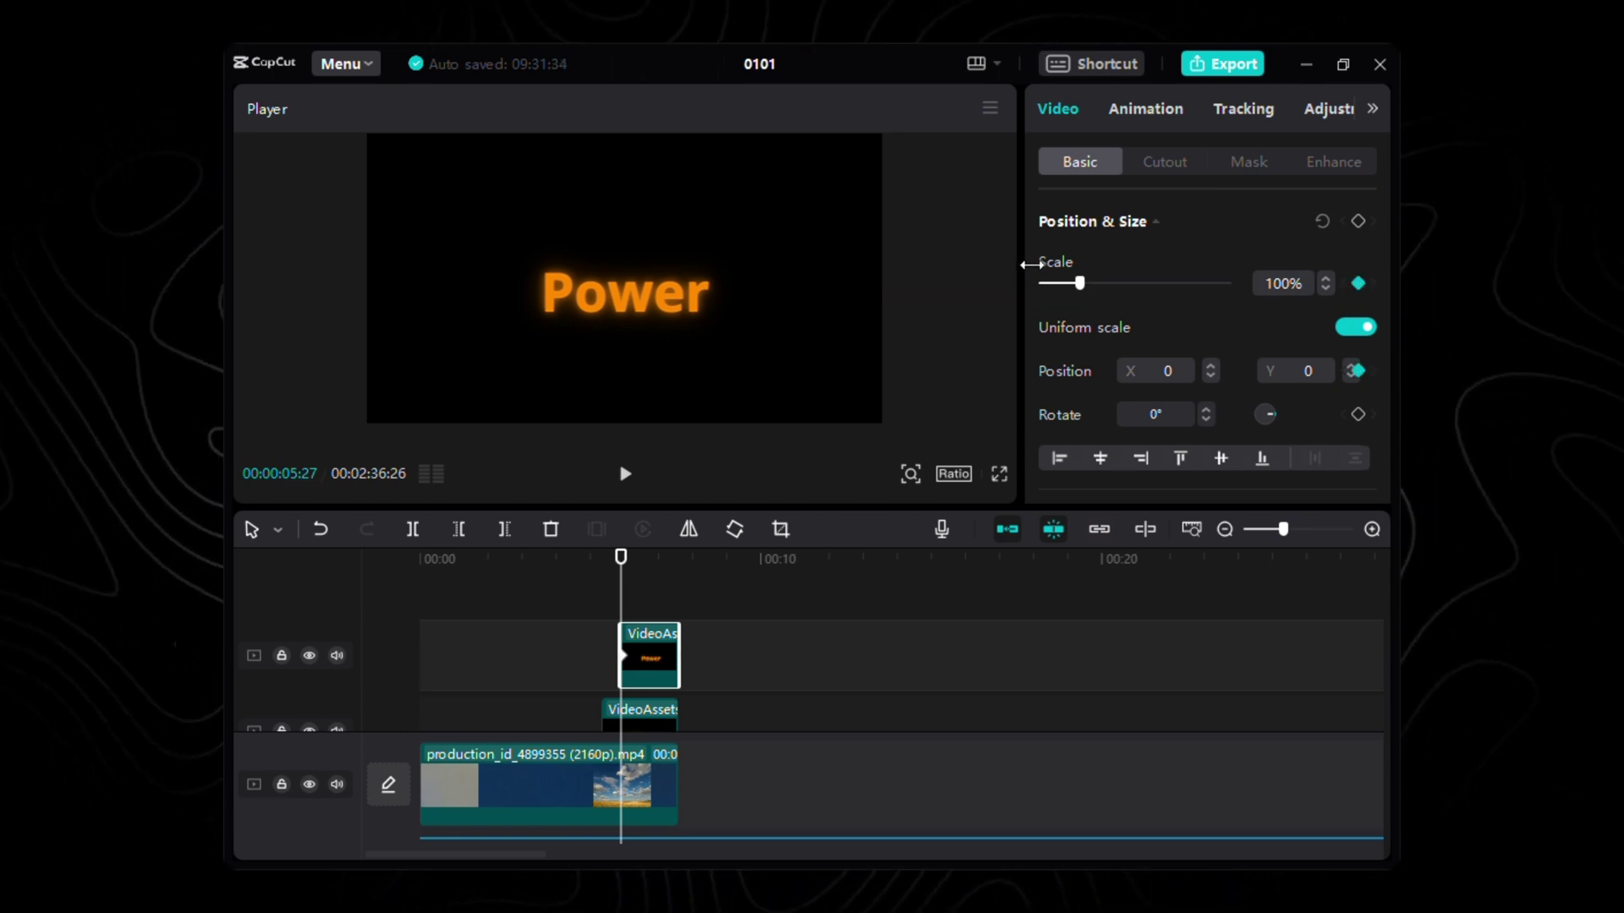
# - Set Power's blend mode so the street scene shows through the black background
pyautogui.moveTo(1030, 265); pyautogui.dragTo(969, 266)
pyautogui.scroll(-3, 1358, 382)
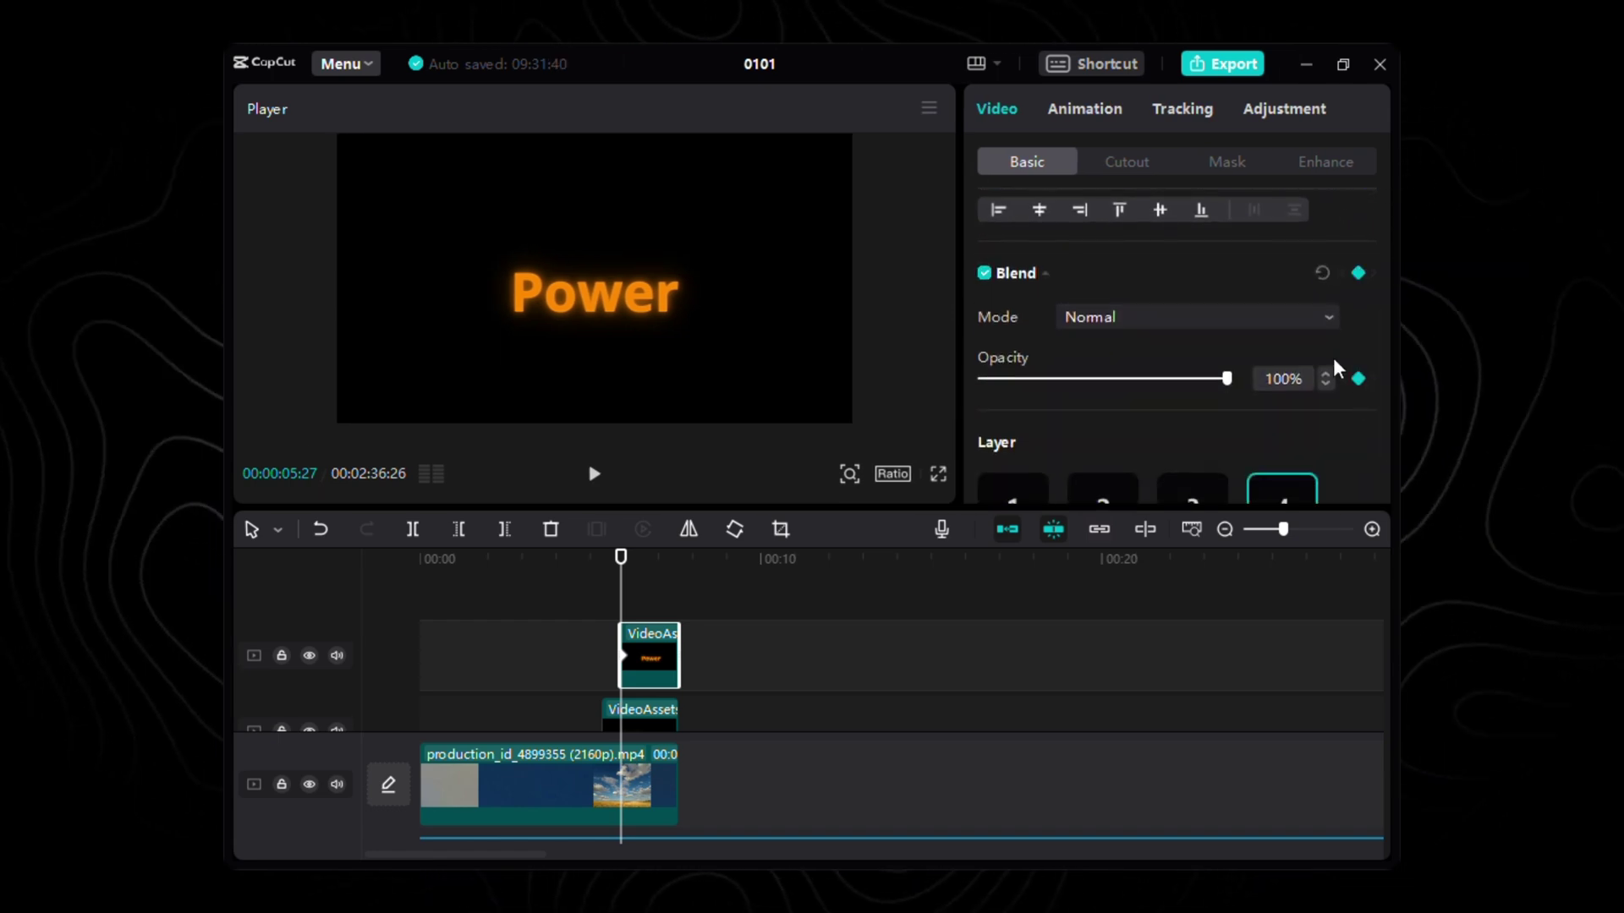
pyautogui.click(1144, 392)
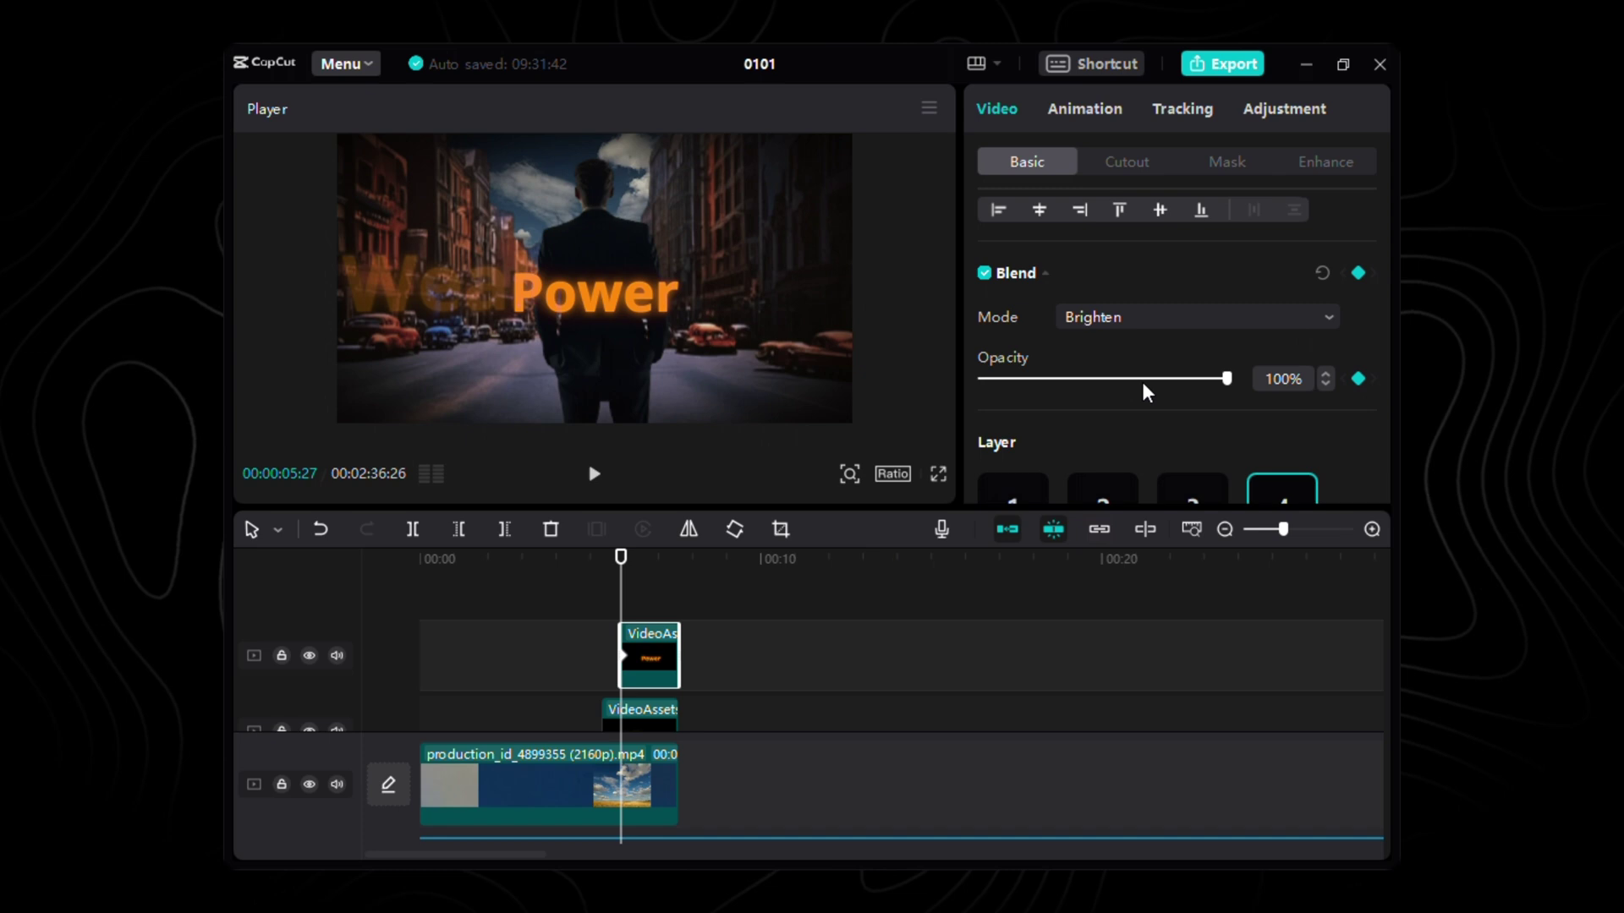
pyautogui.moveTo(632, 587)
pyautogui.mouseDown()
pyautogui.moveTo(686, 584)
pyautogui.moveTo(633, 584)
pyautogui.mouseUp()
# - Keyframe Power at 155% scale and position X 1106, Y -113
pyautogui.scroll(3, 1375, 262)
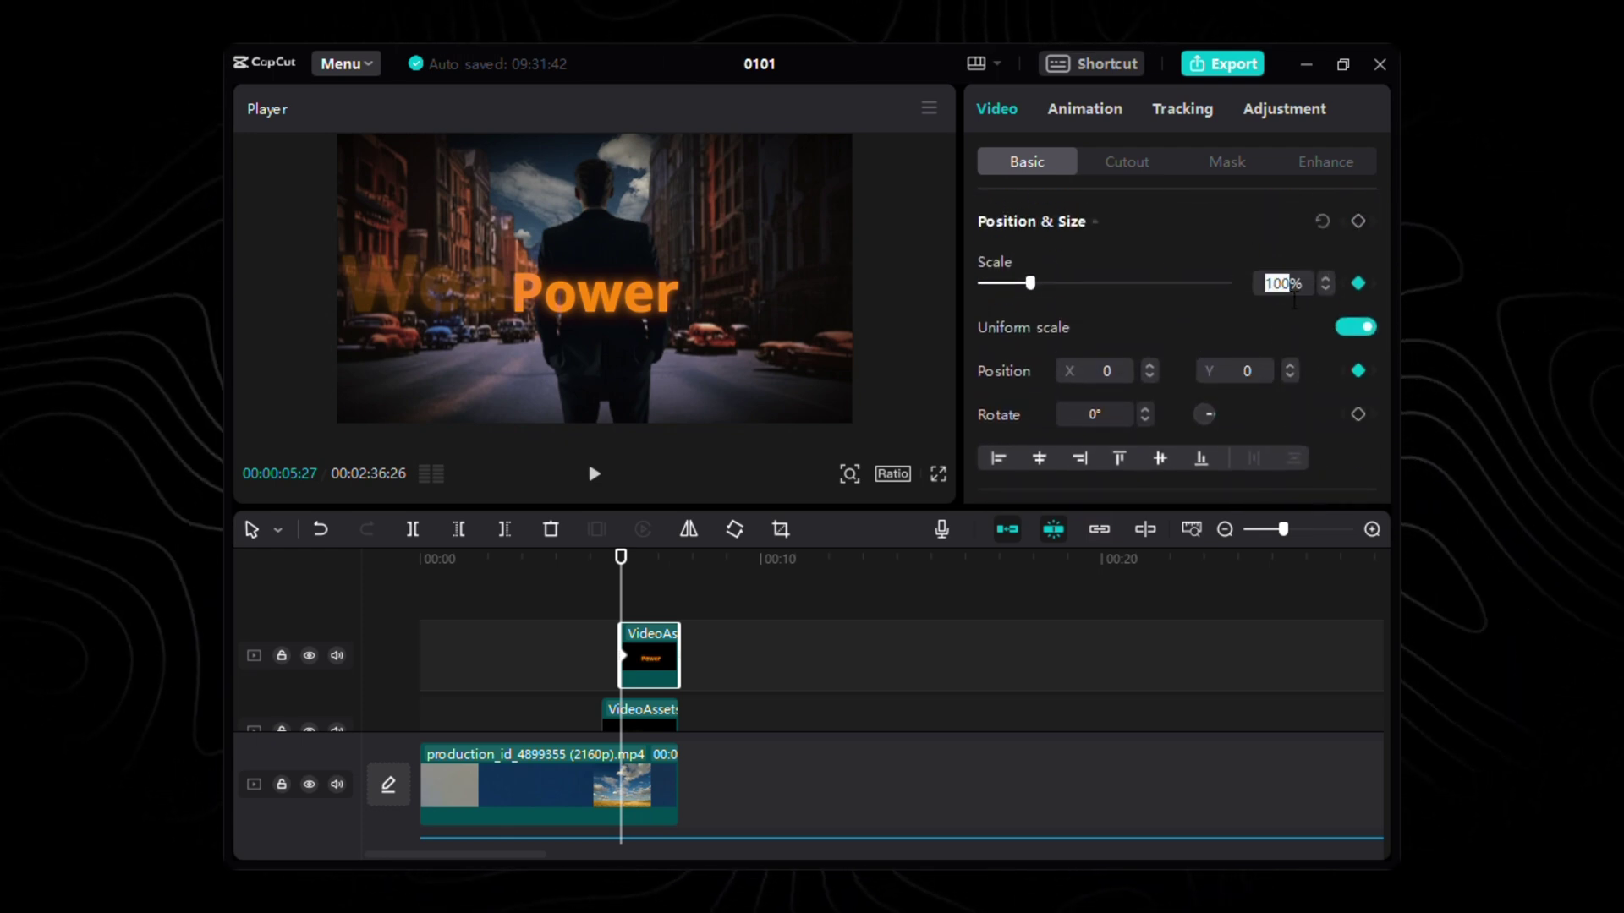
pyautogui.write('155')
pyautogui.press('Return')
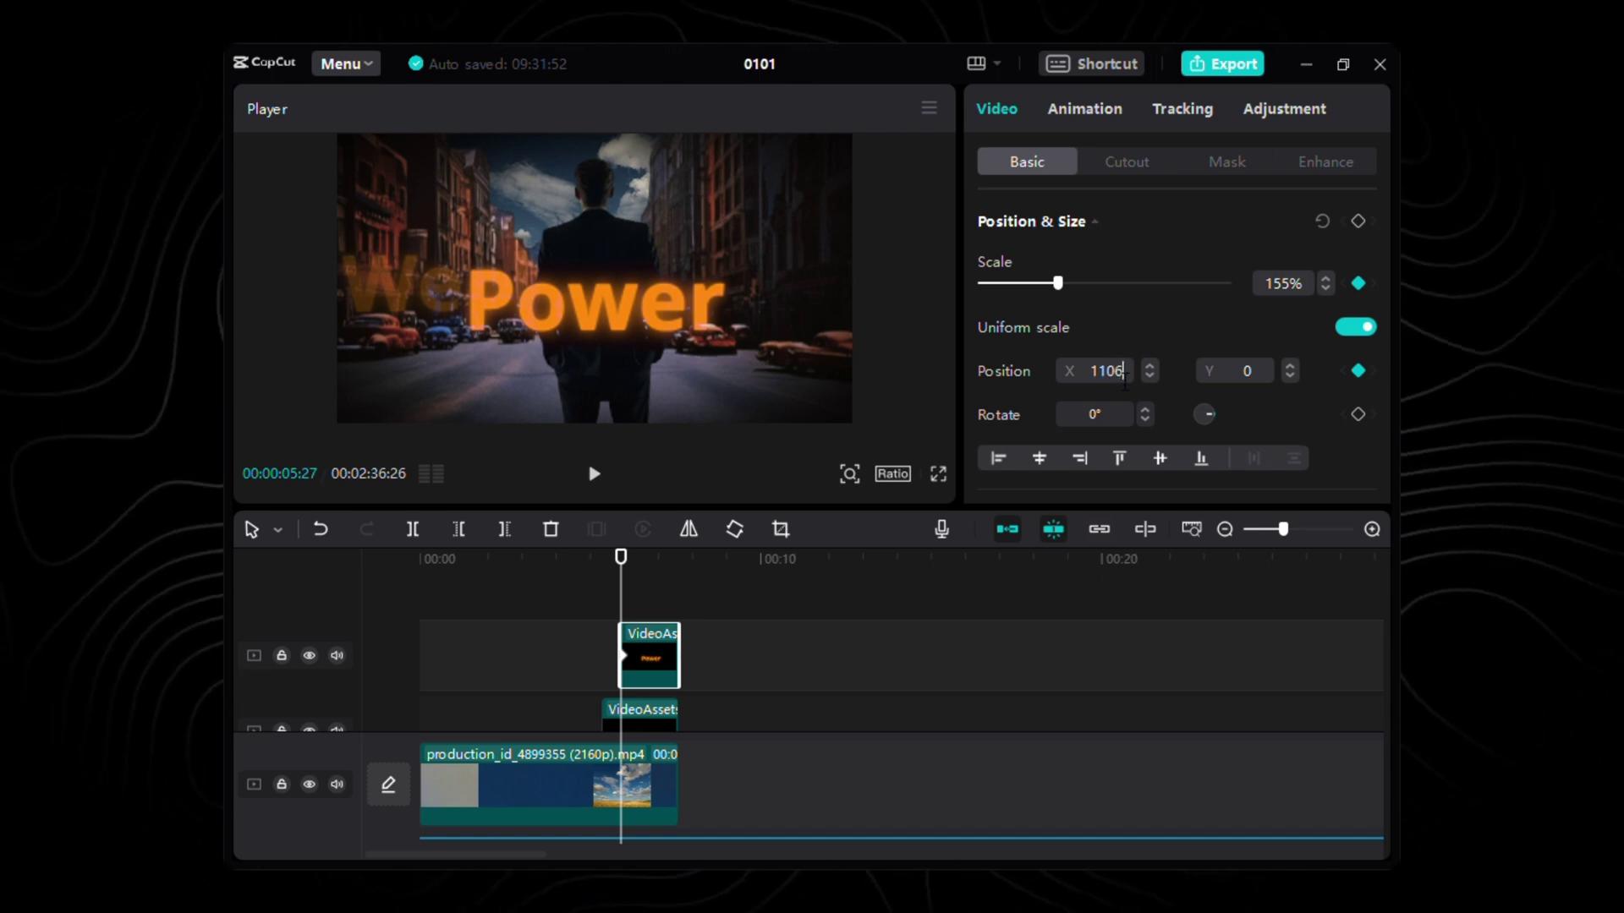
pyautogui.click(1125, 380)
pyautogui.write('1106')
pyautogui.press('Return')
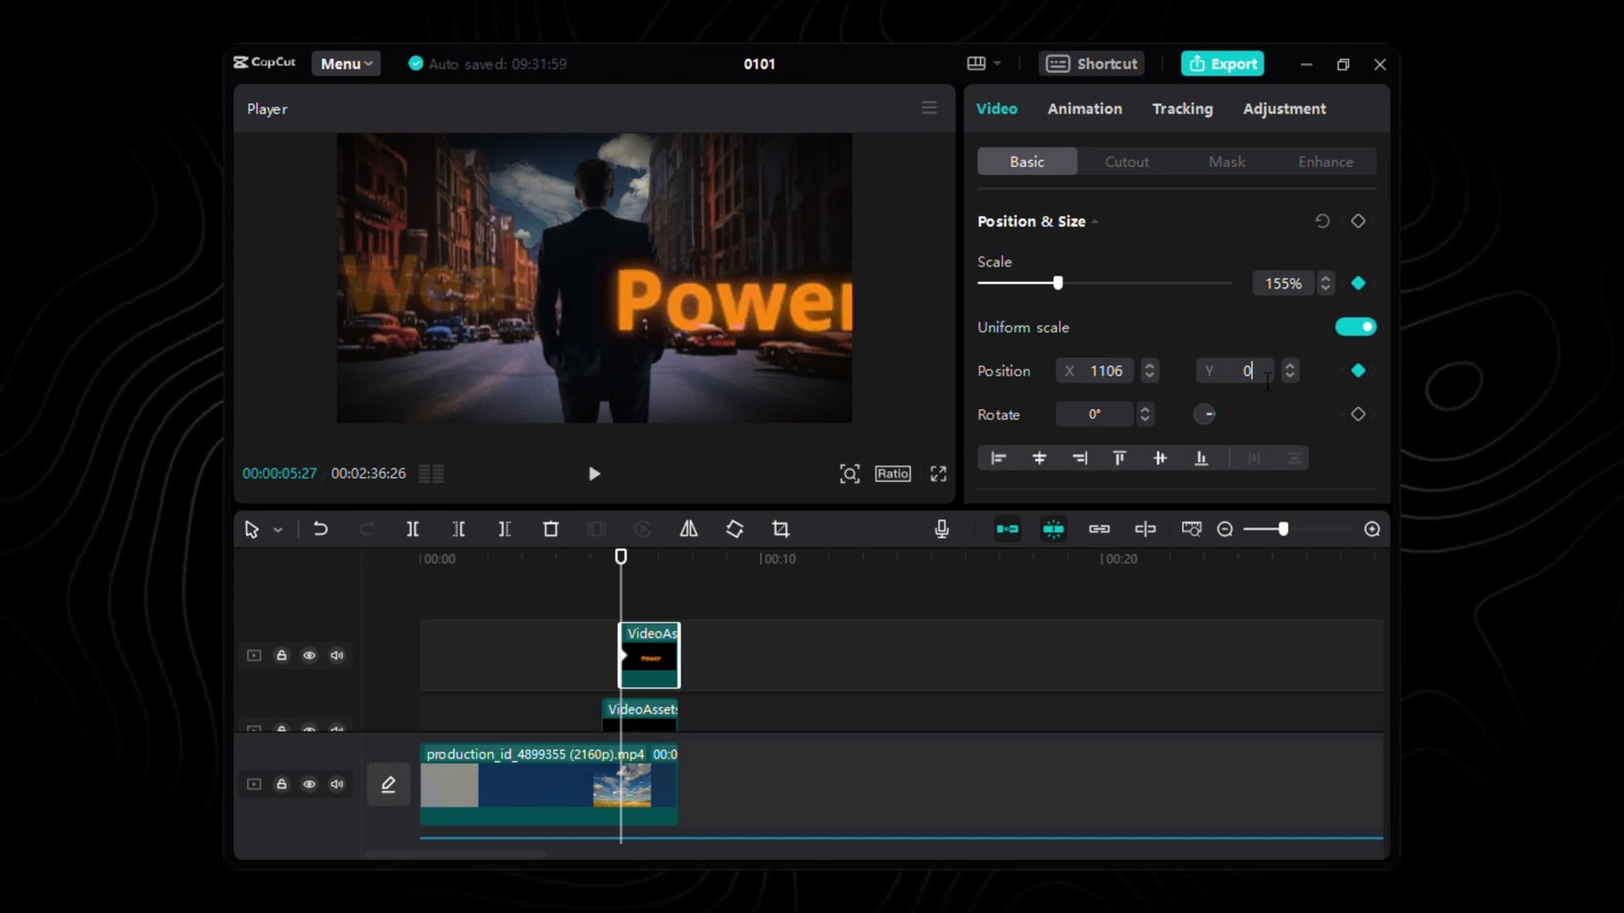
pyautogui.click(1268, 380)
pyautogui.write('-113')
pyautogui.press('Return')
# - Move the playhead later in the Power clip to about 07:00
pyautogui.scroll(-4, 1254, 338)
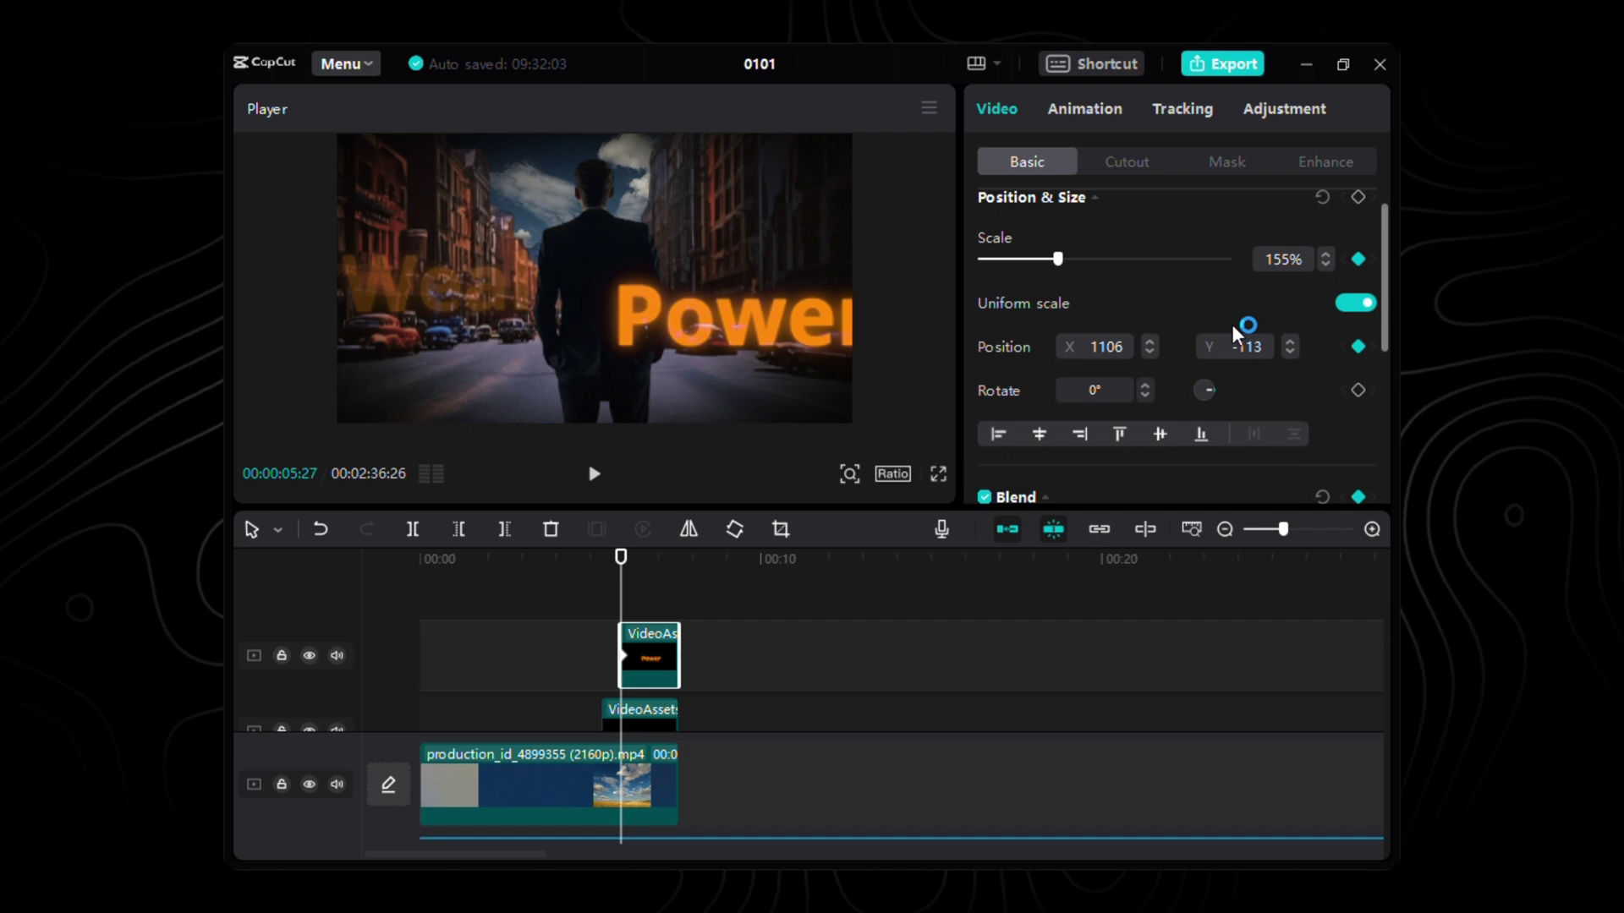
pyautogui.scroll(1, 1305, 396)
pyautogui.scroll(2, 1306, 396)
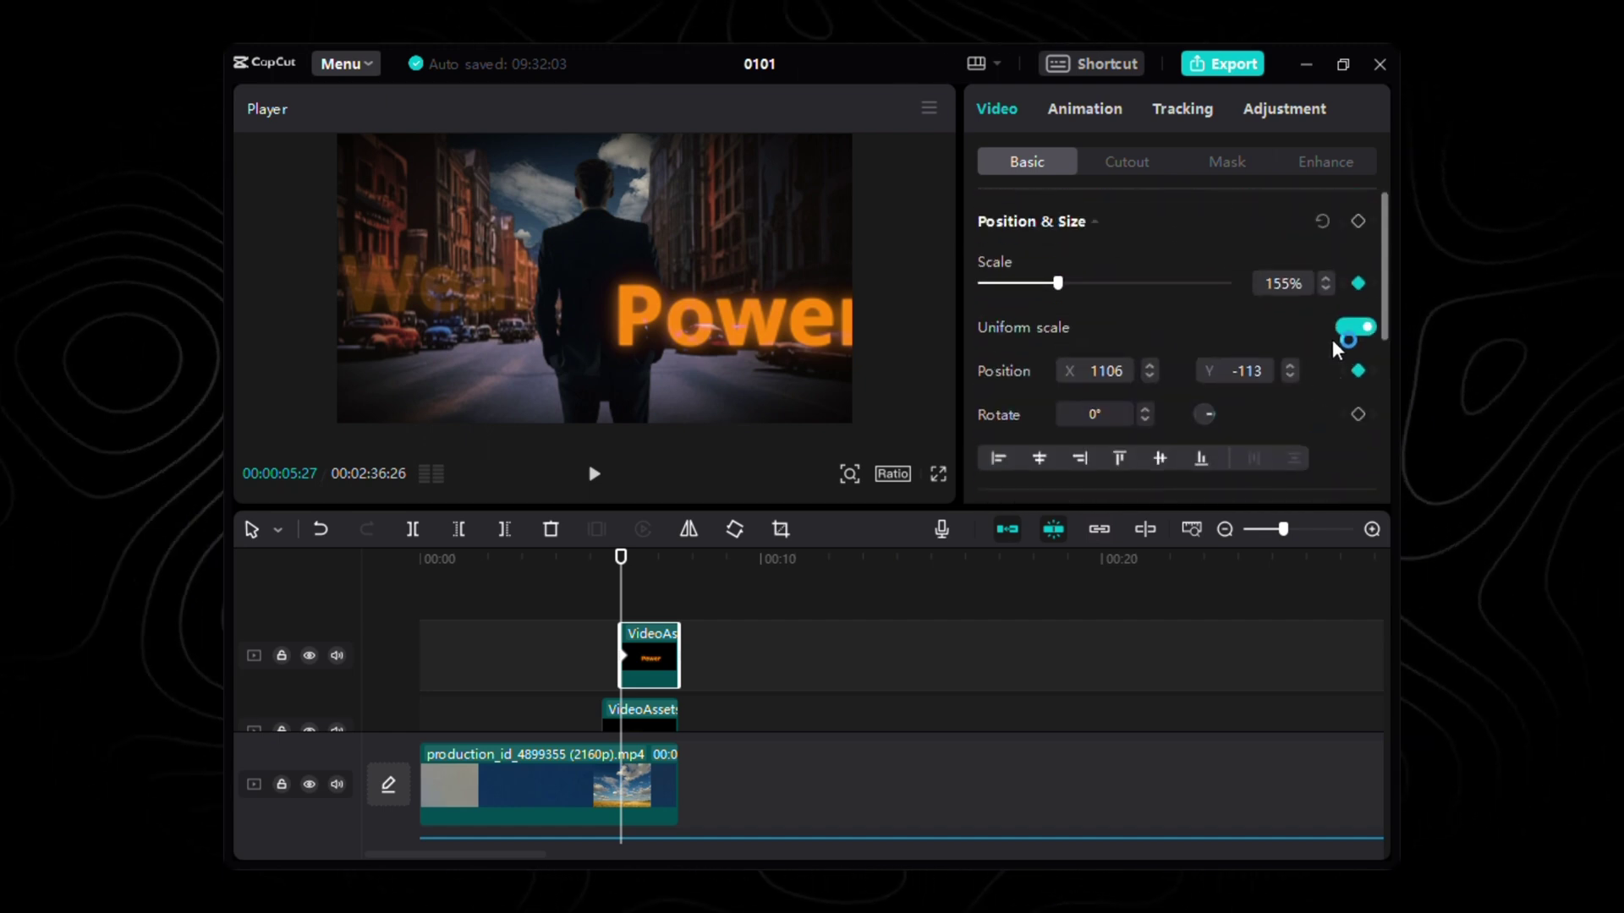
pyautogui.moveTo(622, 558); pyautogui.dragTo(689, 578)
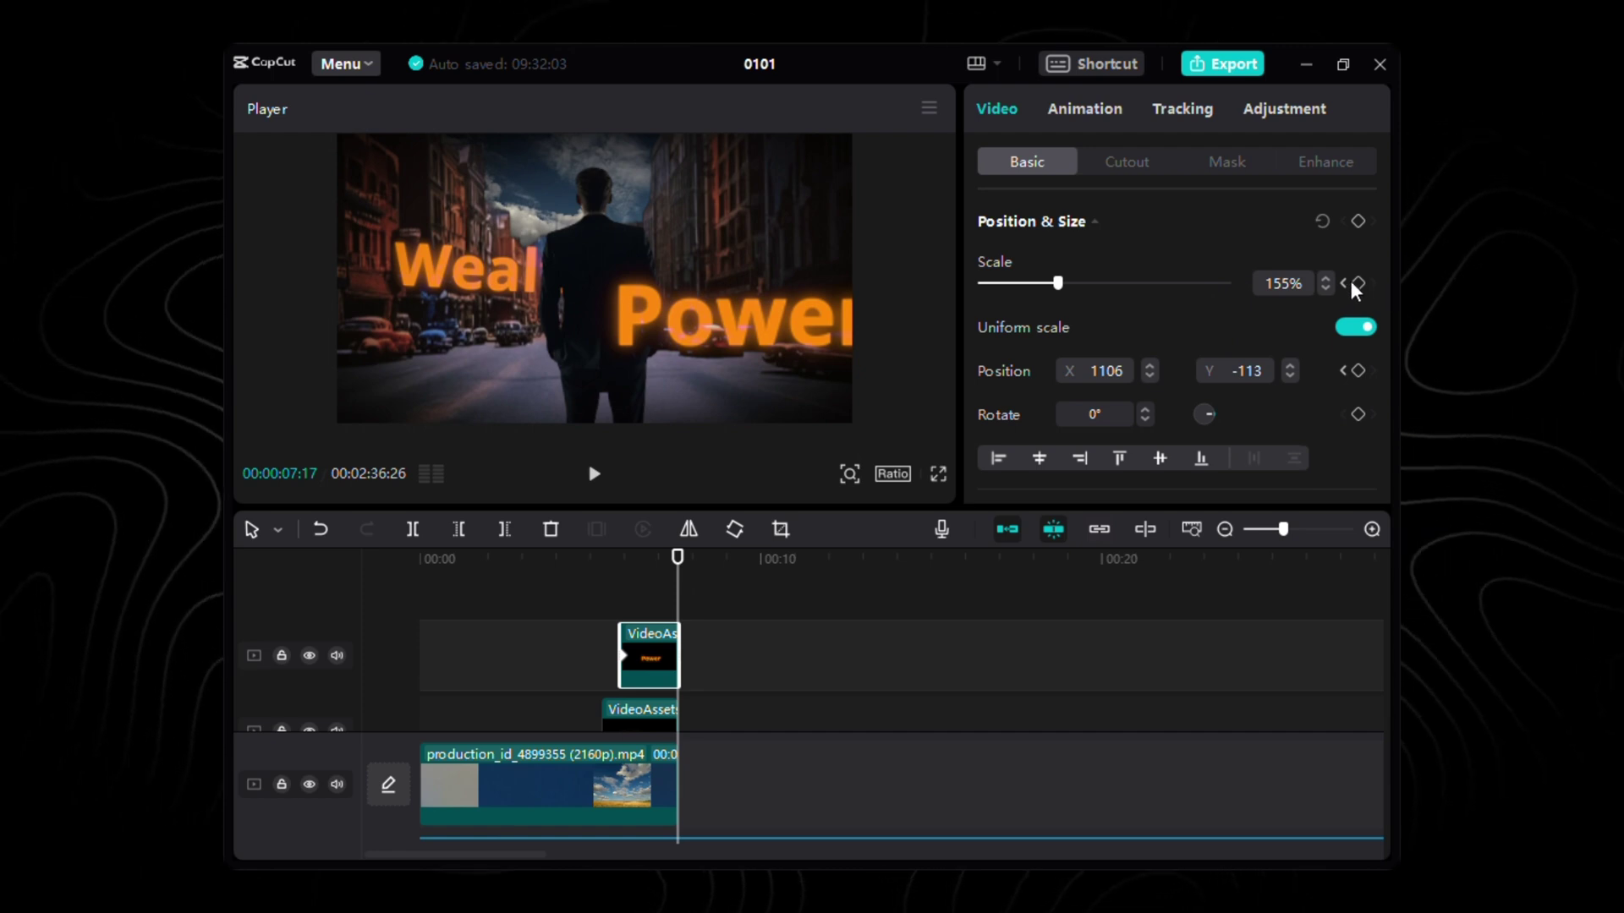
# - Add an end keyframe for Power at 110% scale and X position 932
pyautogui.click(1358, 371)
pyautogui.scroll(-3, 1357, 398)
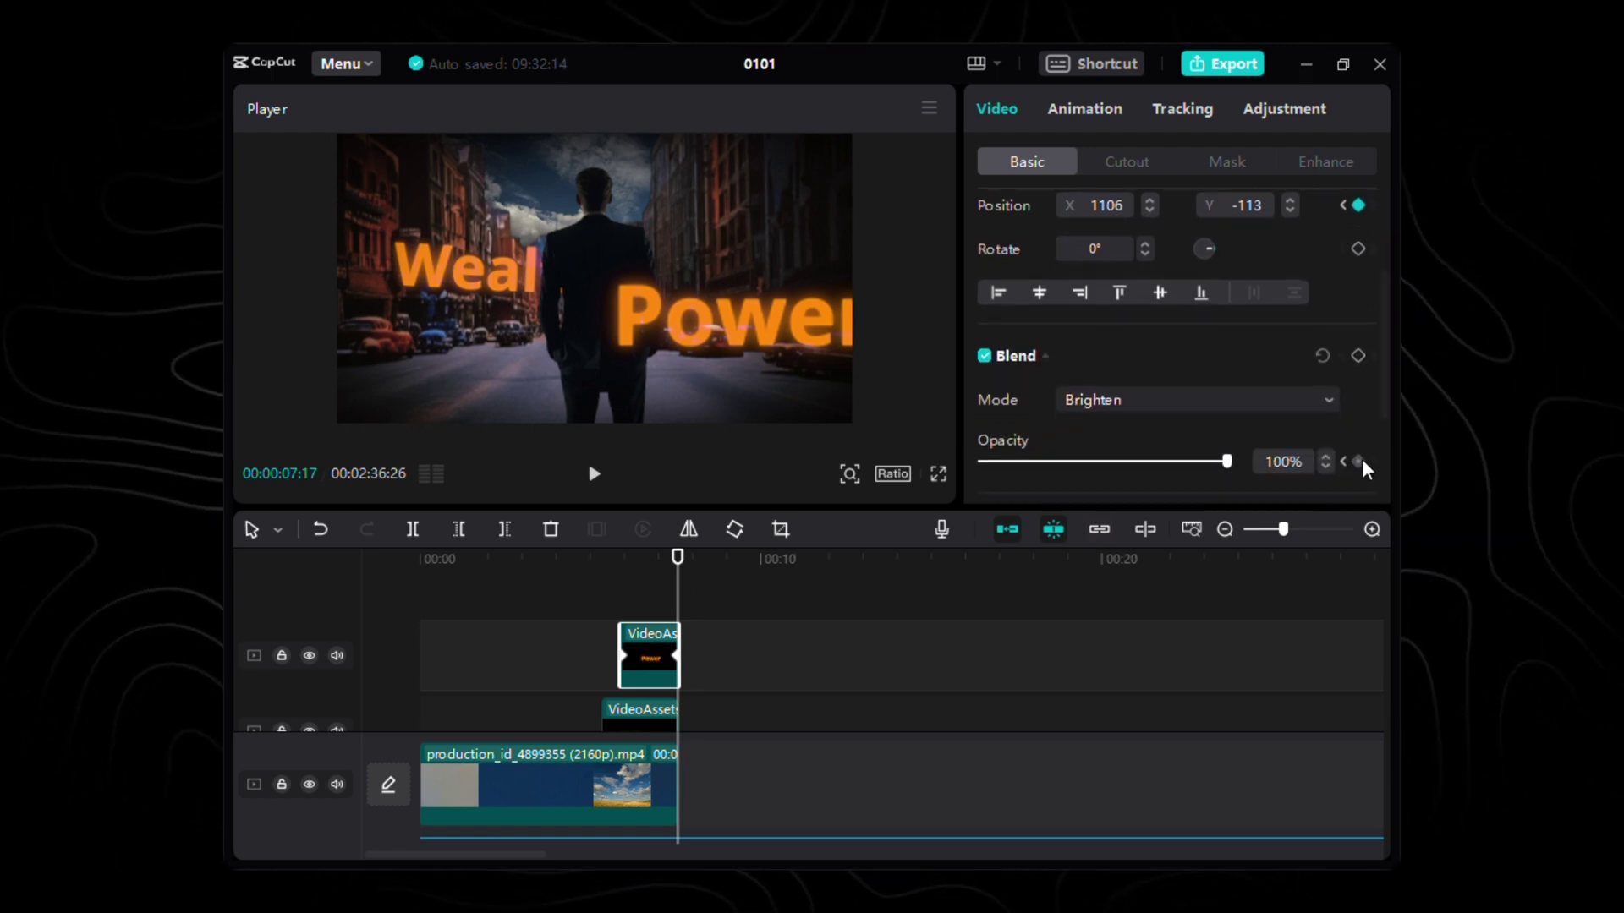
pyautogui.scroll(2, 1360, 327)
pyautogui.click(1286, 292)
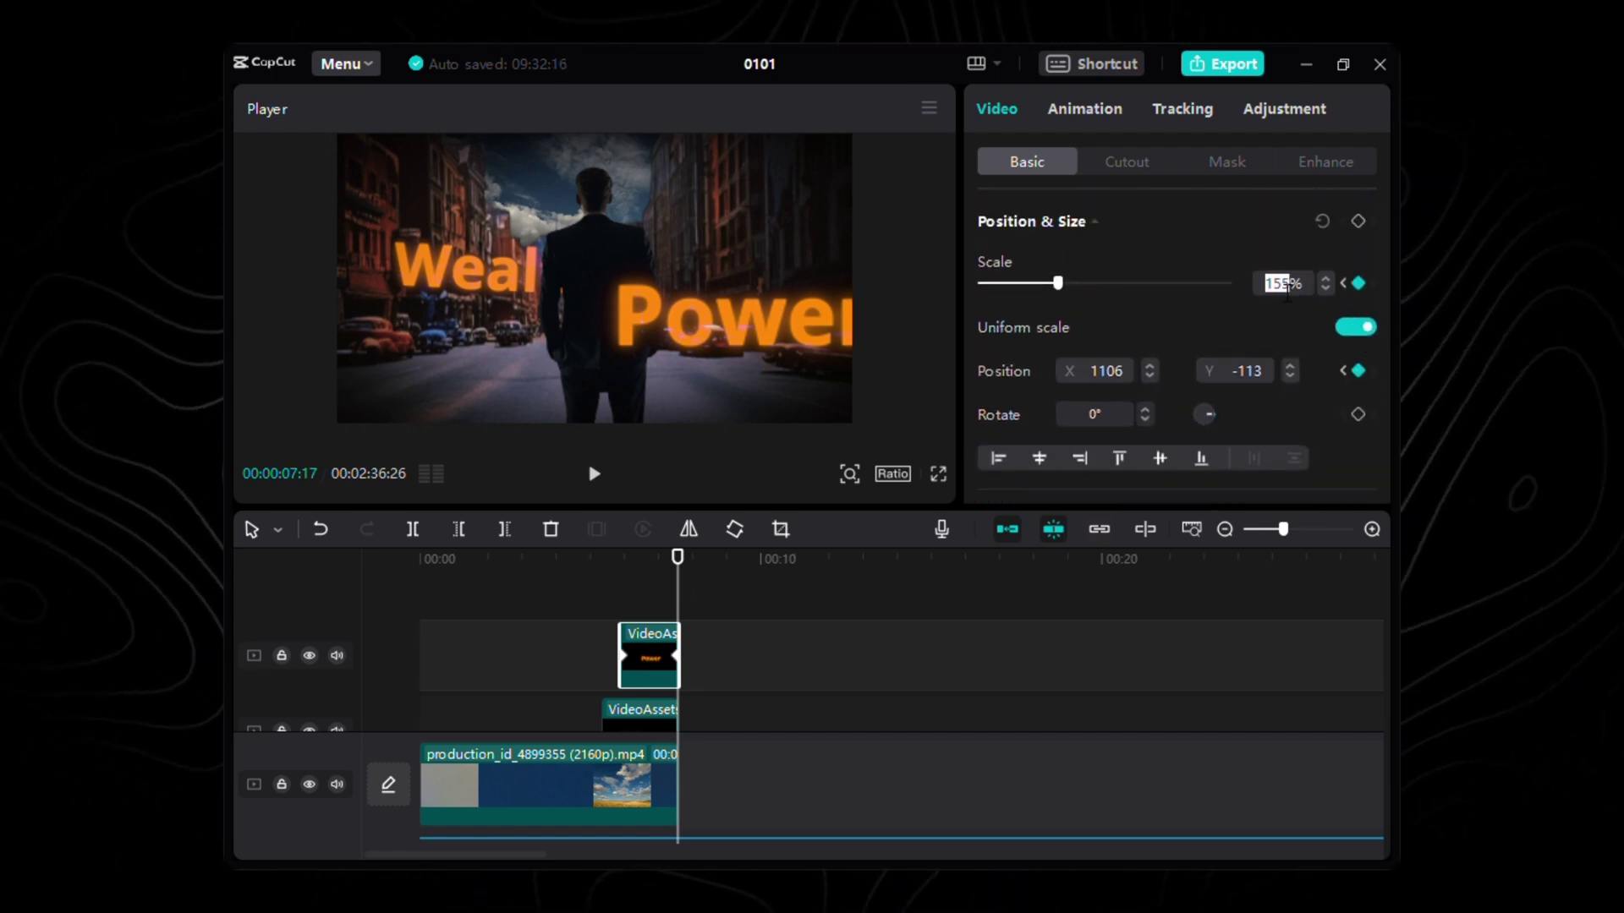
pyautogui.write('110')
pyautogui.press('Return')
pyautogui.click(1110, 373)
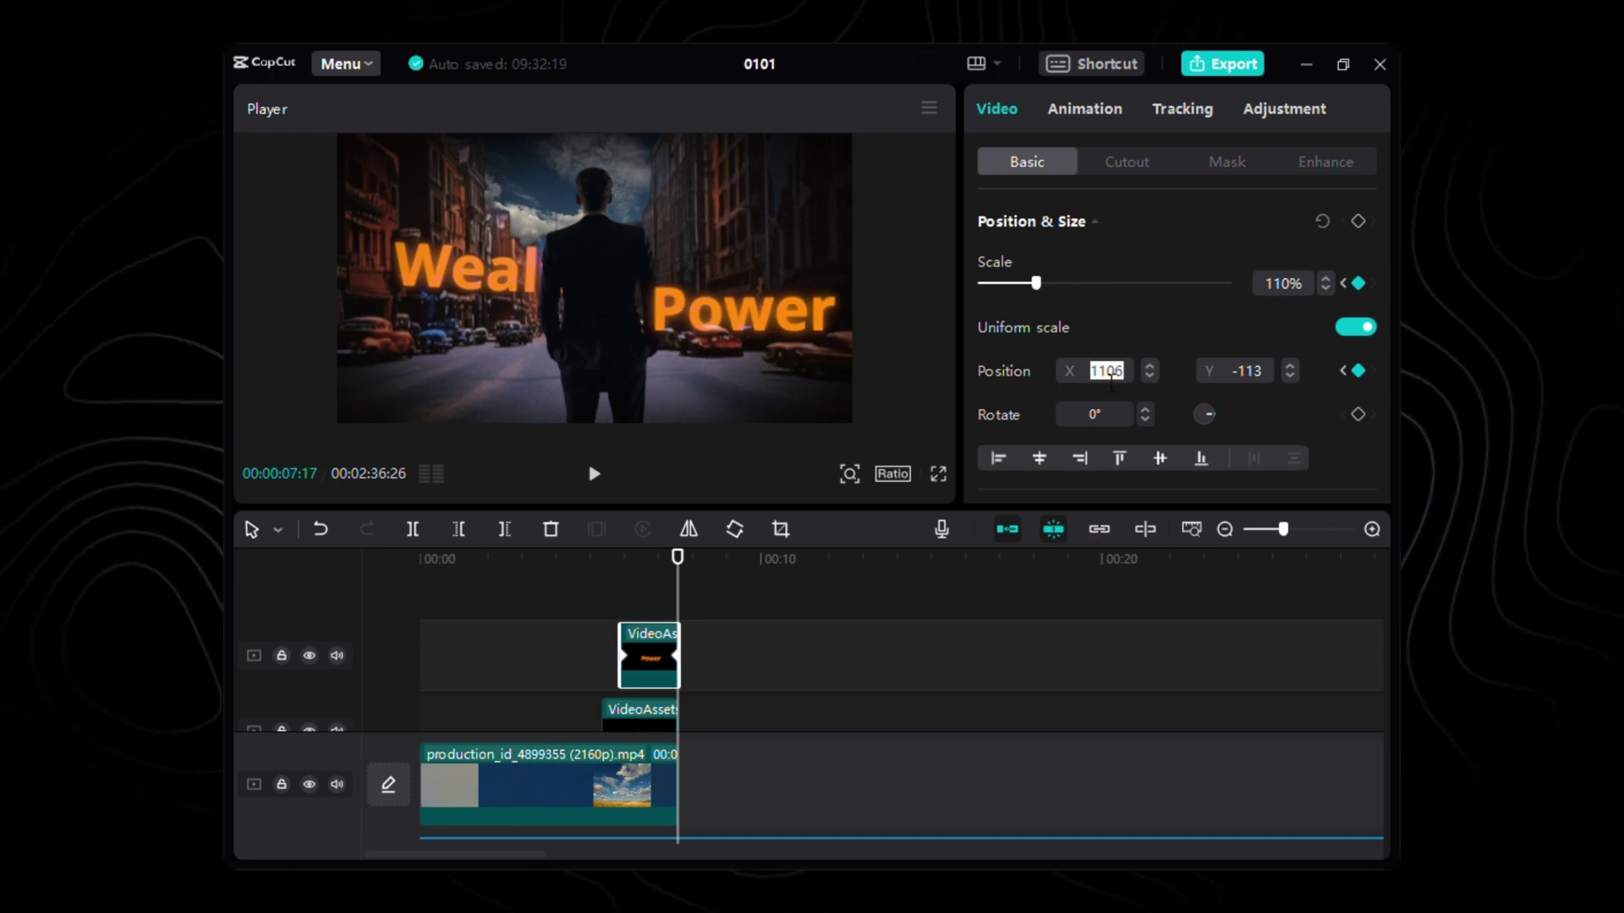
pyautogui.write('9')
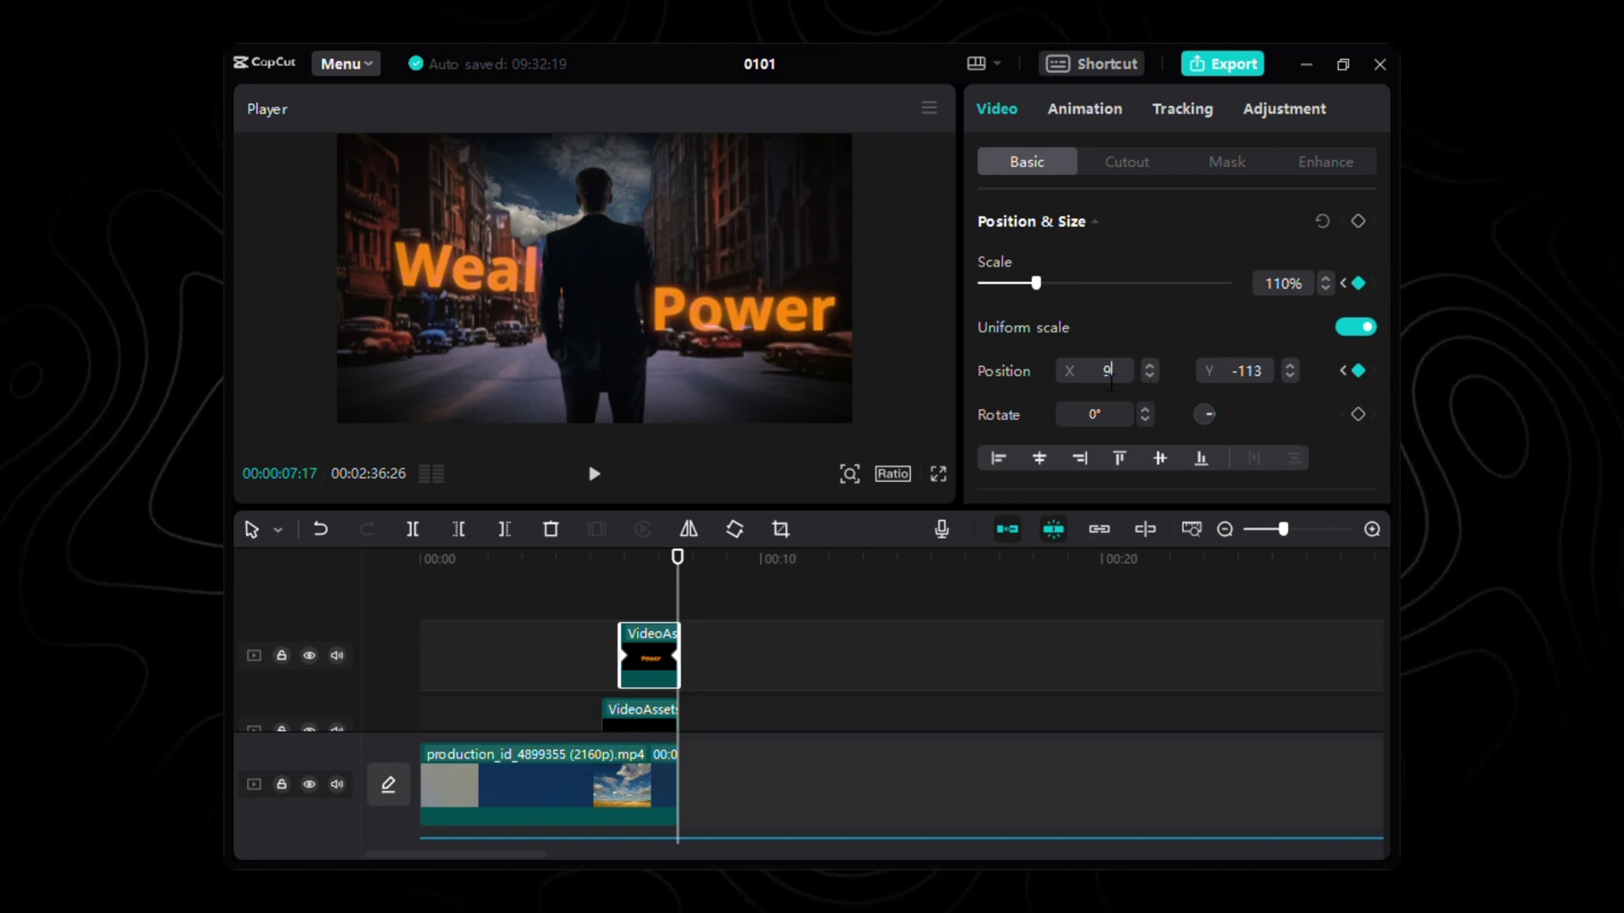
pyautogui.write('32')
pyautogui.press('Return')
# - Return to Power's starting keyframe and lower its opacity to 10%
pyautogui.doubleClick(1266, 373)
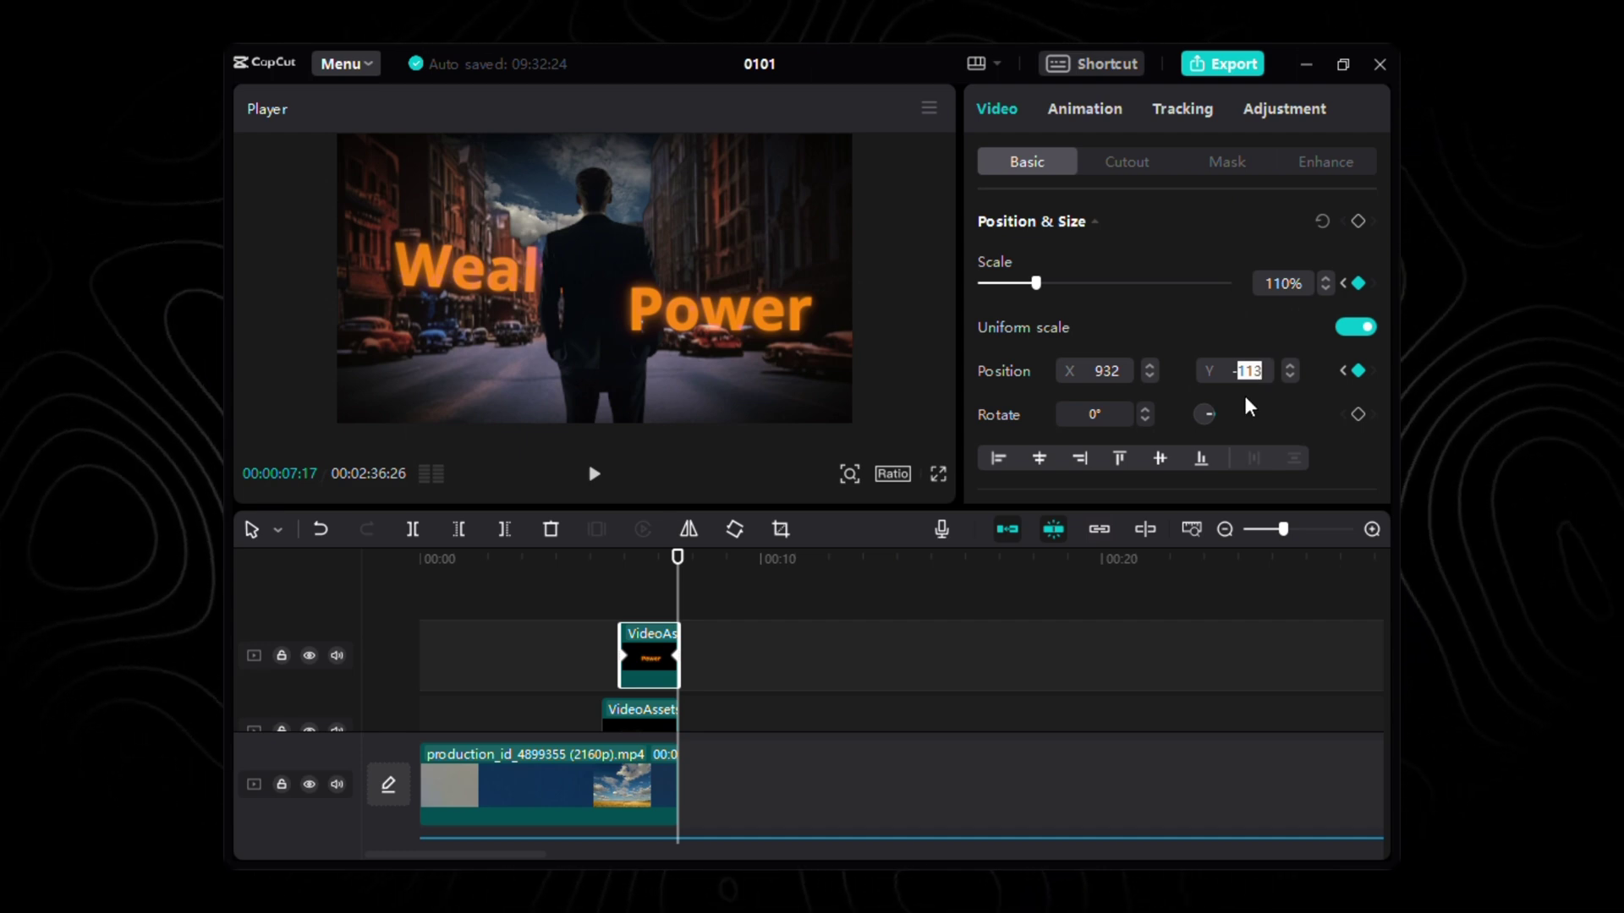
pyautogui.scroll(-5, 1221, 457)
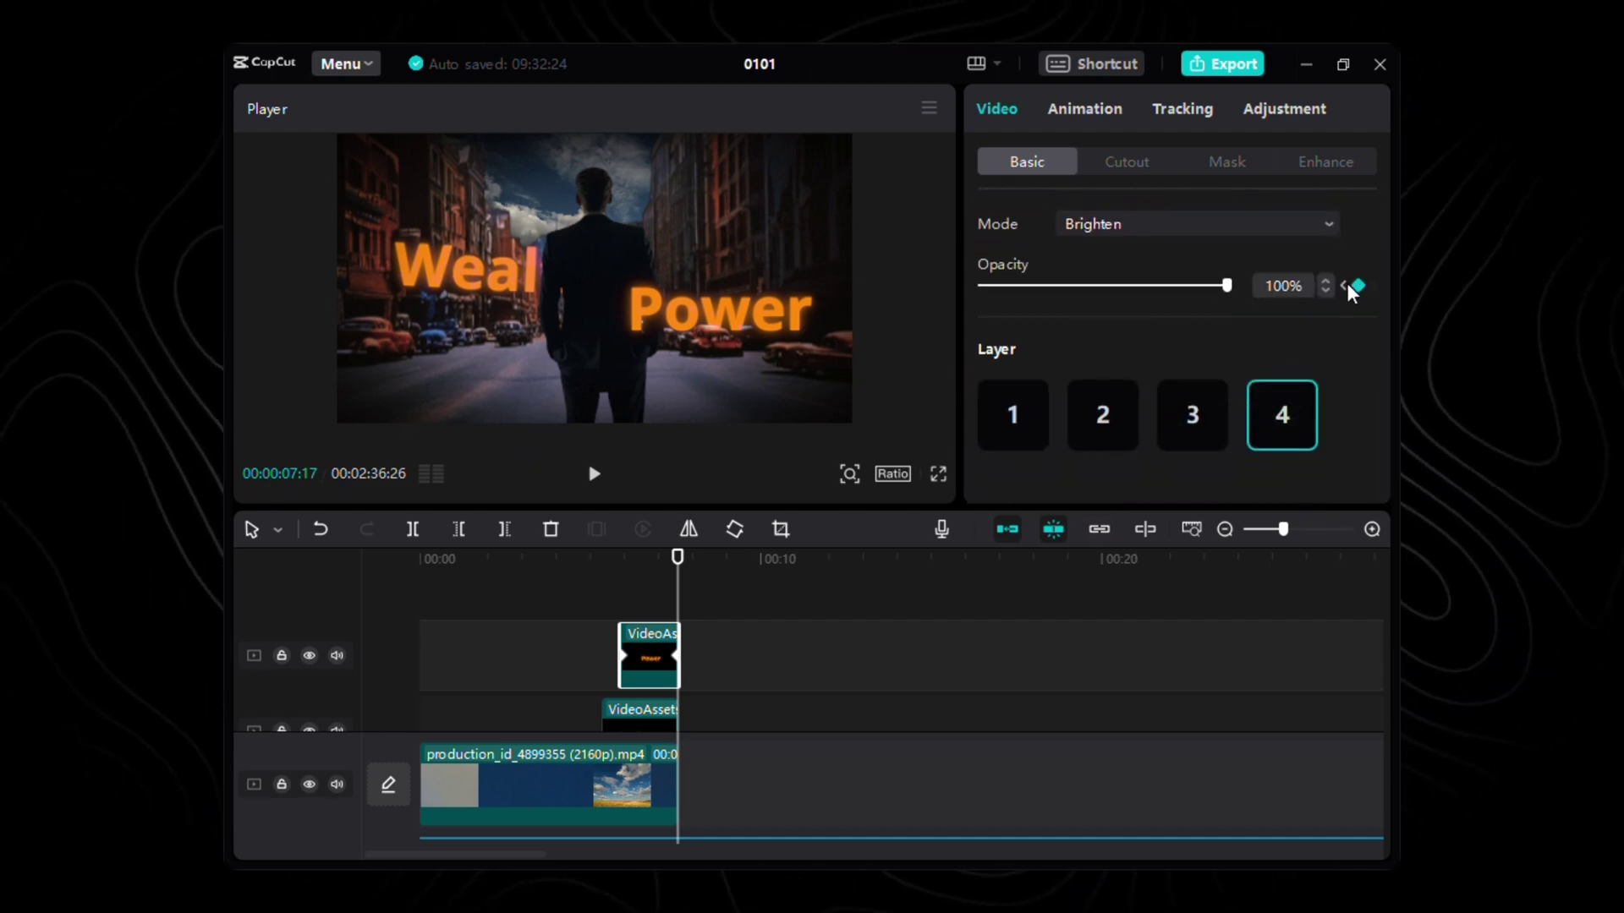
pyautogui.click(1344, 286)
pyautogui.moveTo(1070, 286); pyautogui.dragTo(1010, 287)
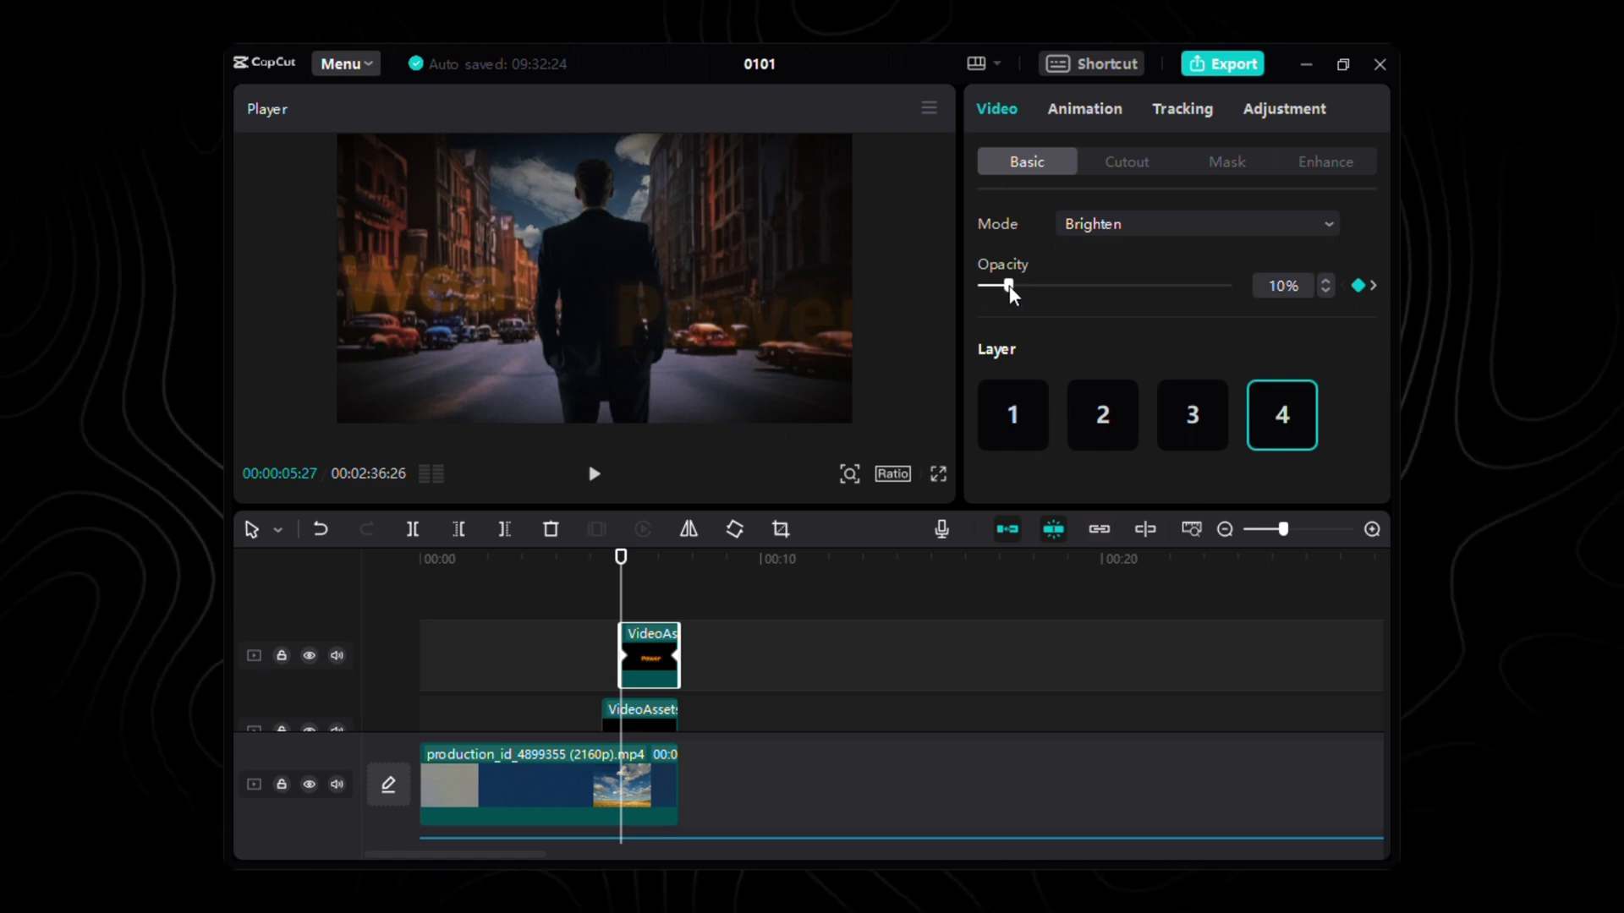
pyautogui.scroll(4, 1171, 330)
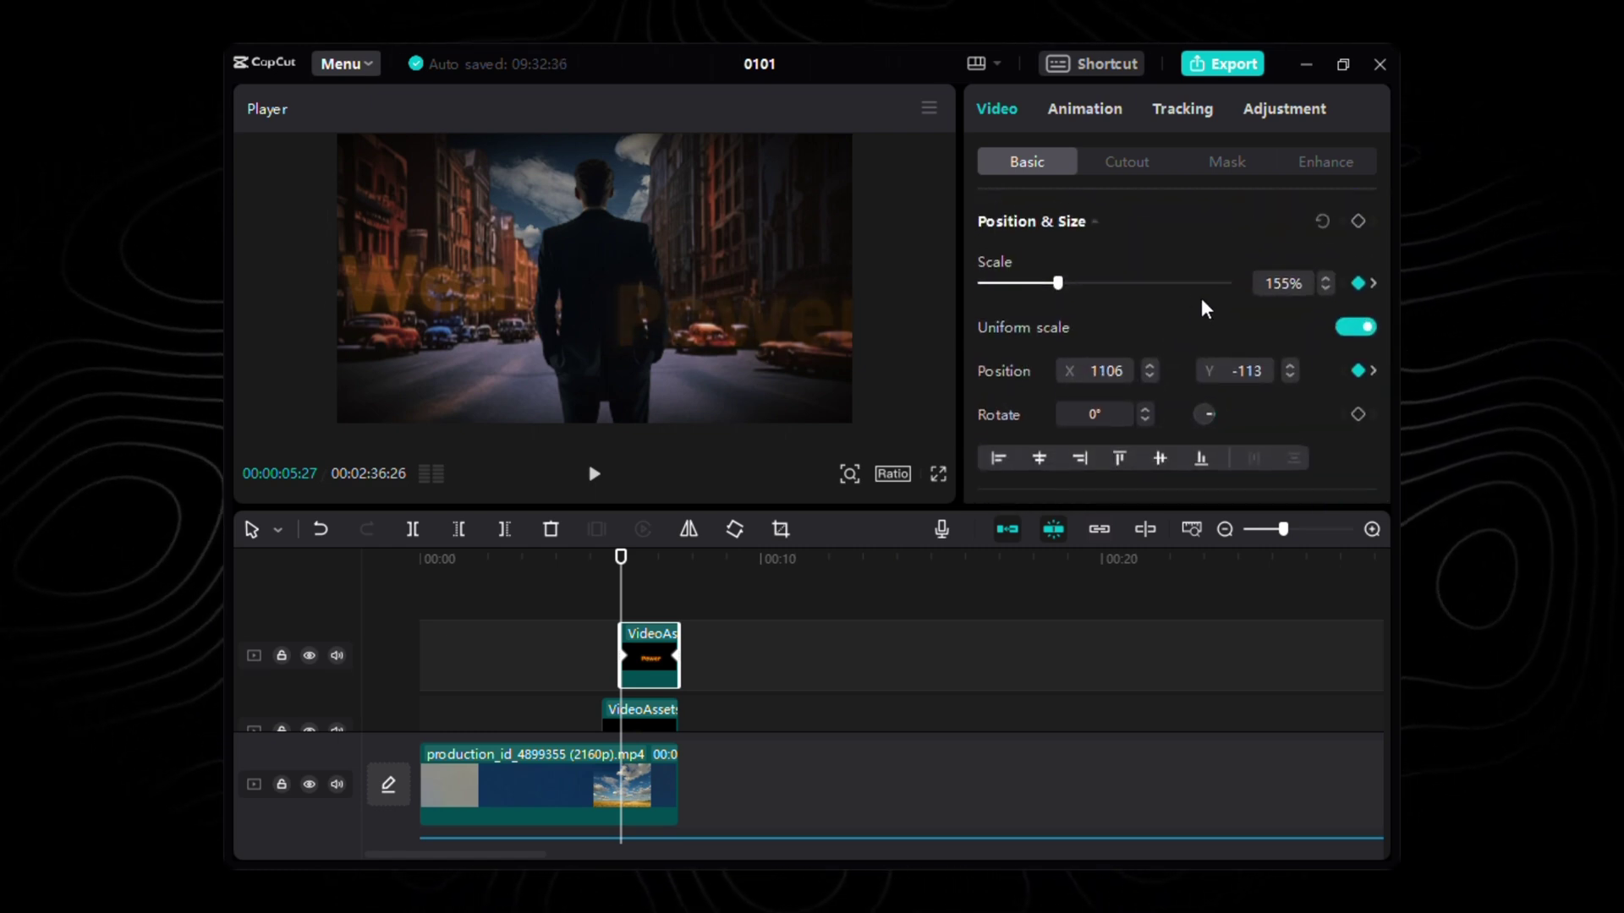
# - Replay the animation so far, then add the Influence image to a new top track at 6:17
pyautogui.click(603, 573)
pyautogui.click(595, 476)
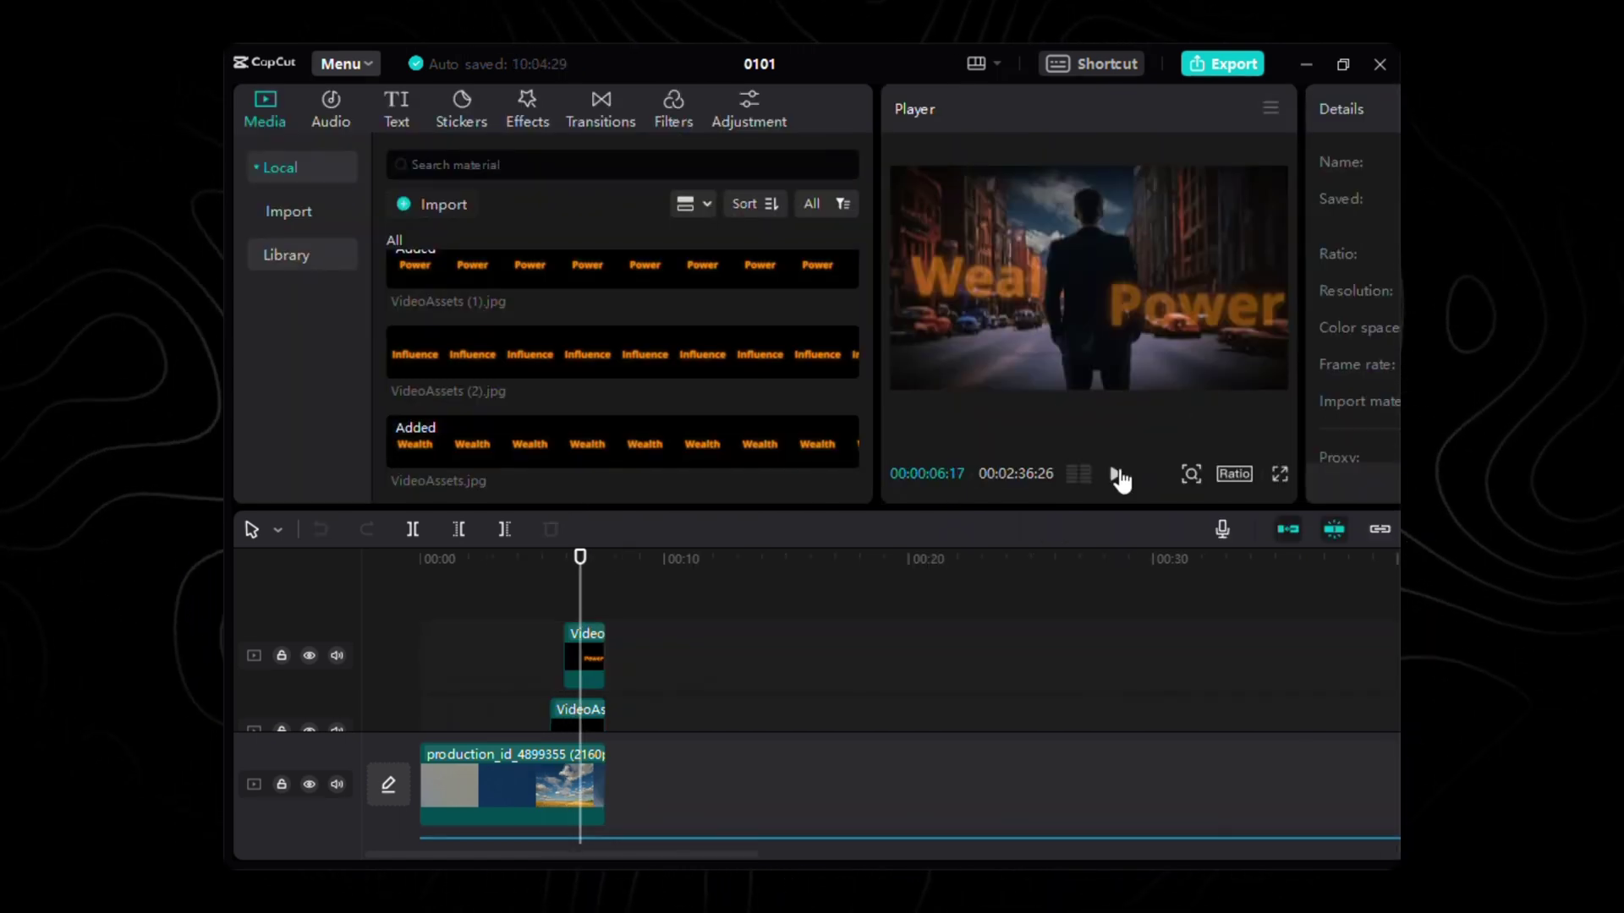
pyautogui.moveTo(685, 351); pyautogui.dragTo(606, 648)
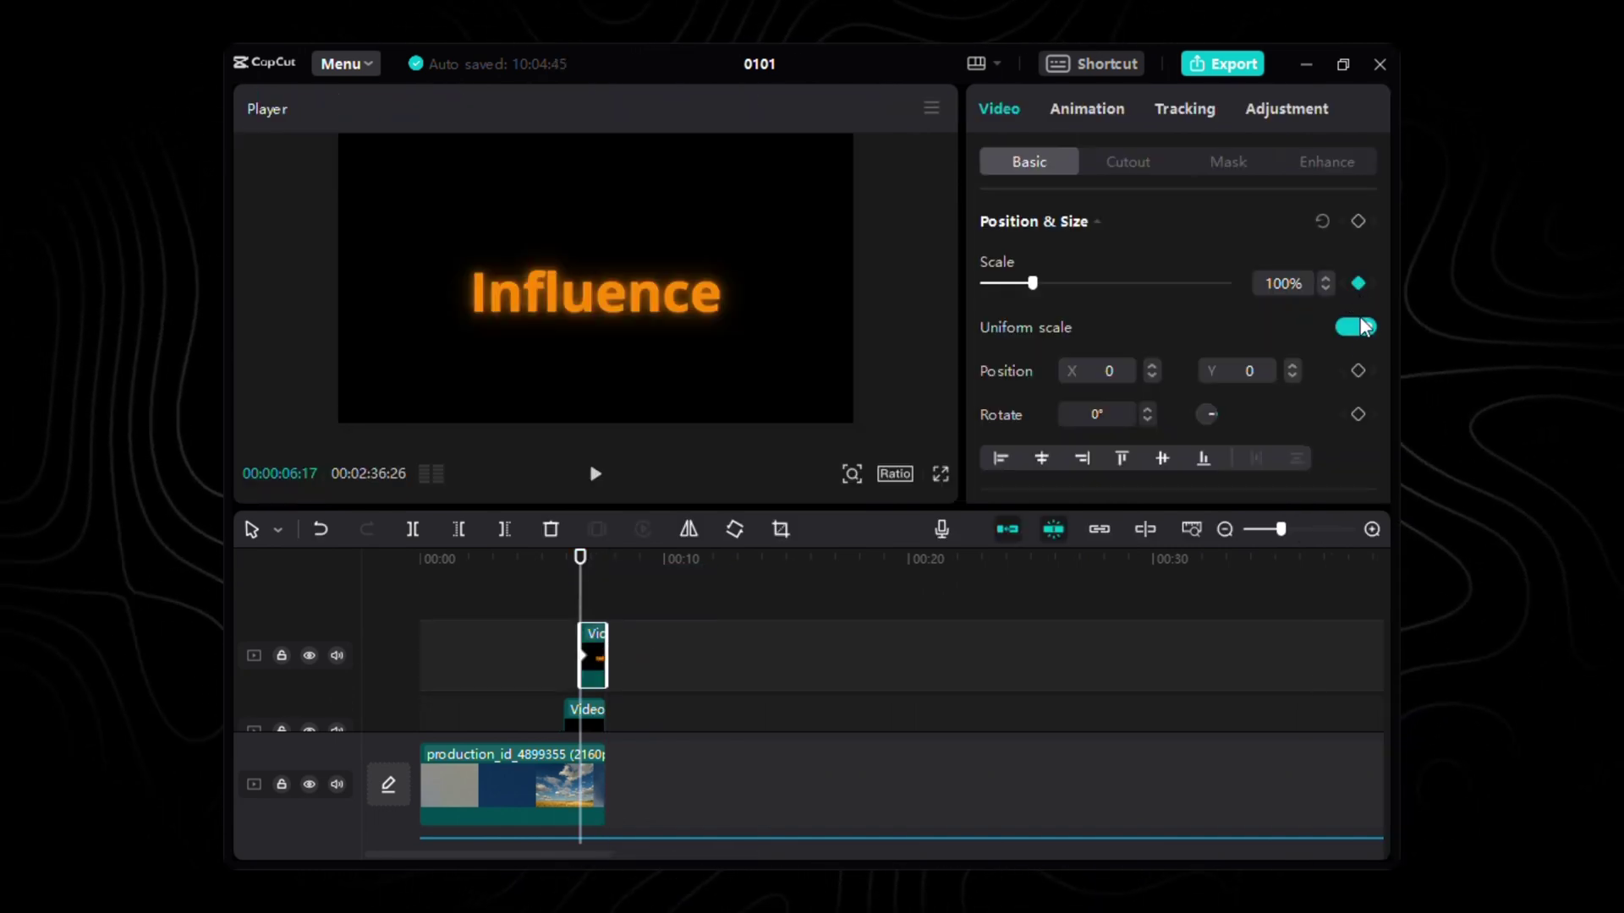
# - Keyframe Influence's starting scale, position, rotation and blend settings
pyautogui.scroll(-1, 1338, 382)
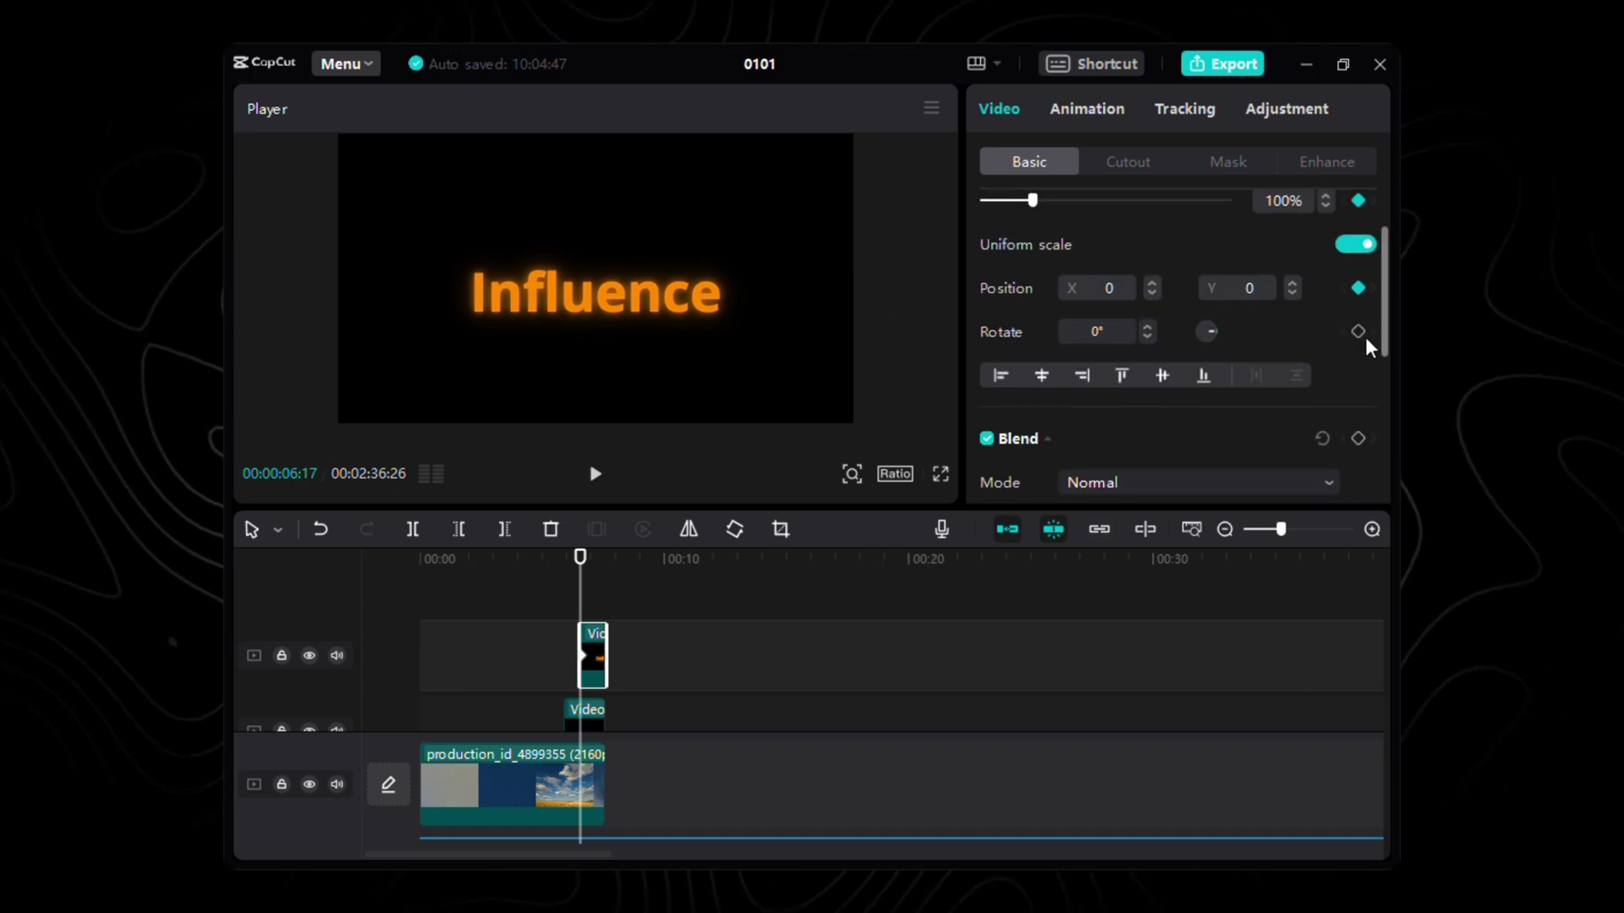
pyautogui.scroll(-3, 1362, 380)
pyautogui.scroll(3, 1355, 406)
pyautogui.scroll(-2, 1357, 432)
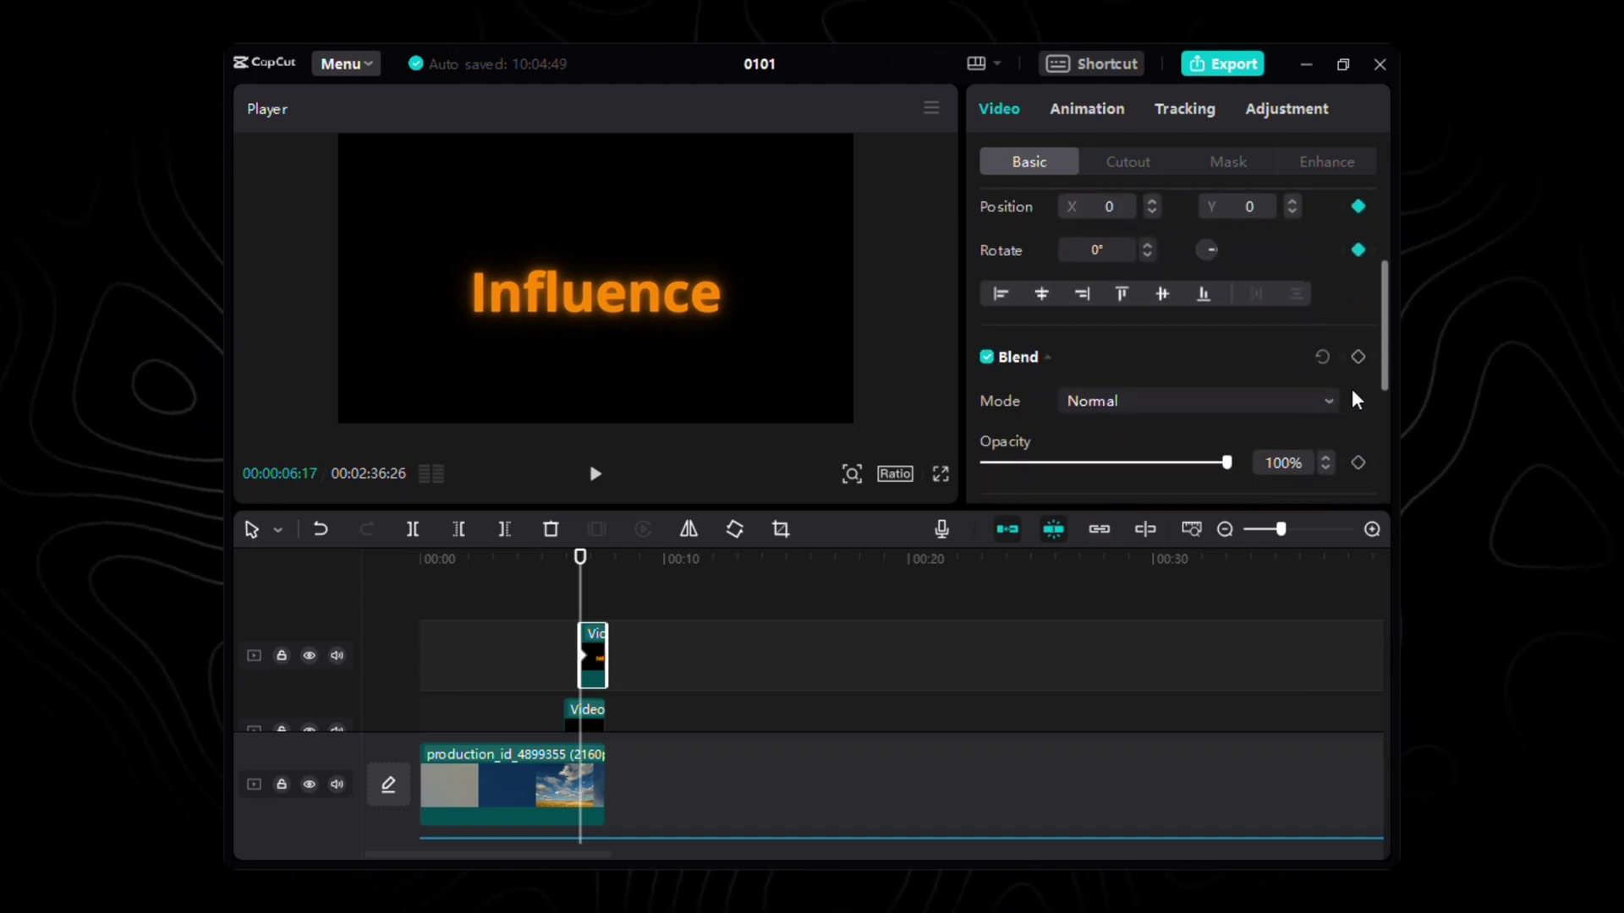
pyautogui.scroll(-5, 1316, 373)
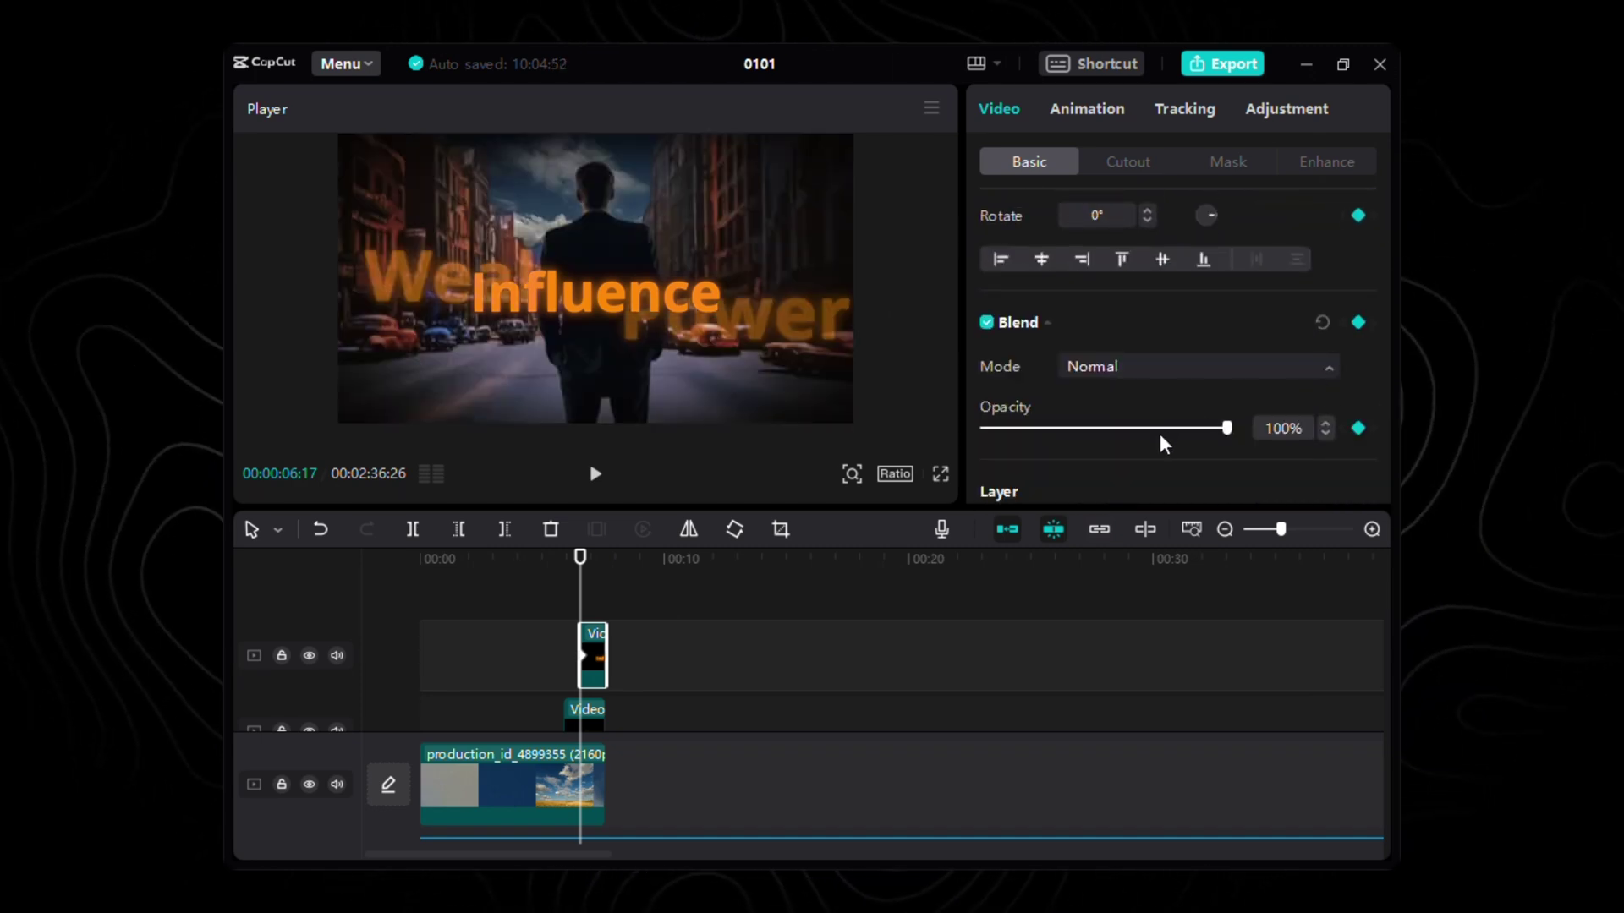
pyautogui.scroll(3, 1259, 305)
# - Set Influence to 155% scale at position X -823, Y -437
pyautogui.doubleClick(1284, 302)
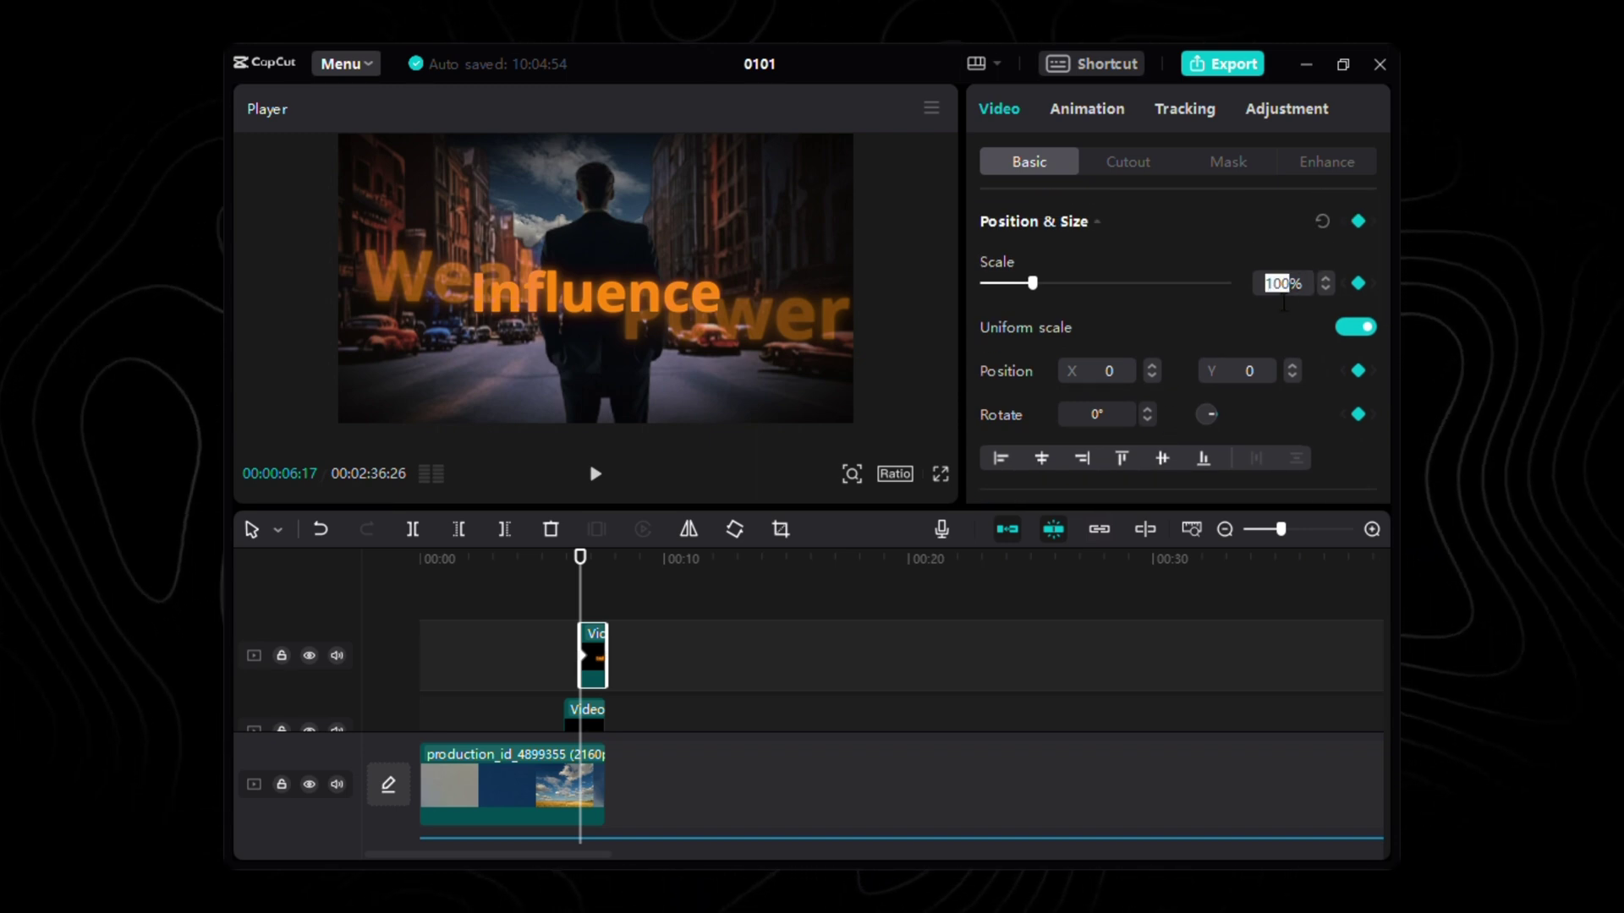
pyautogui.write('155')
pyautogui.press('Return')
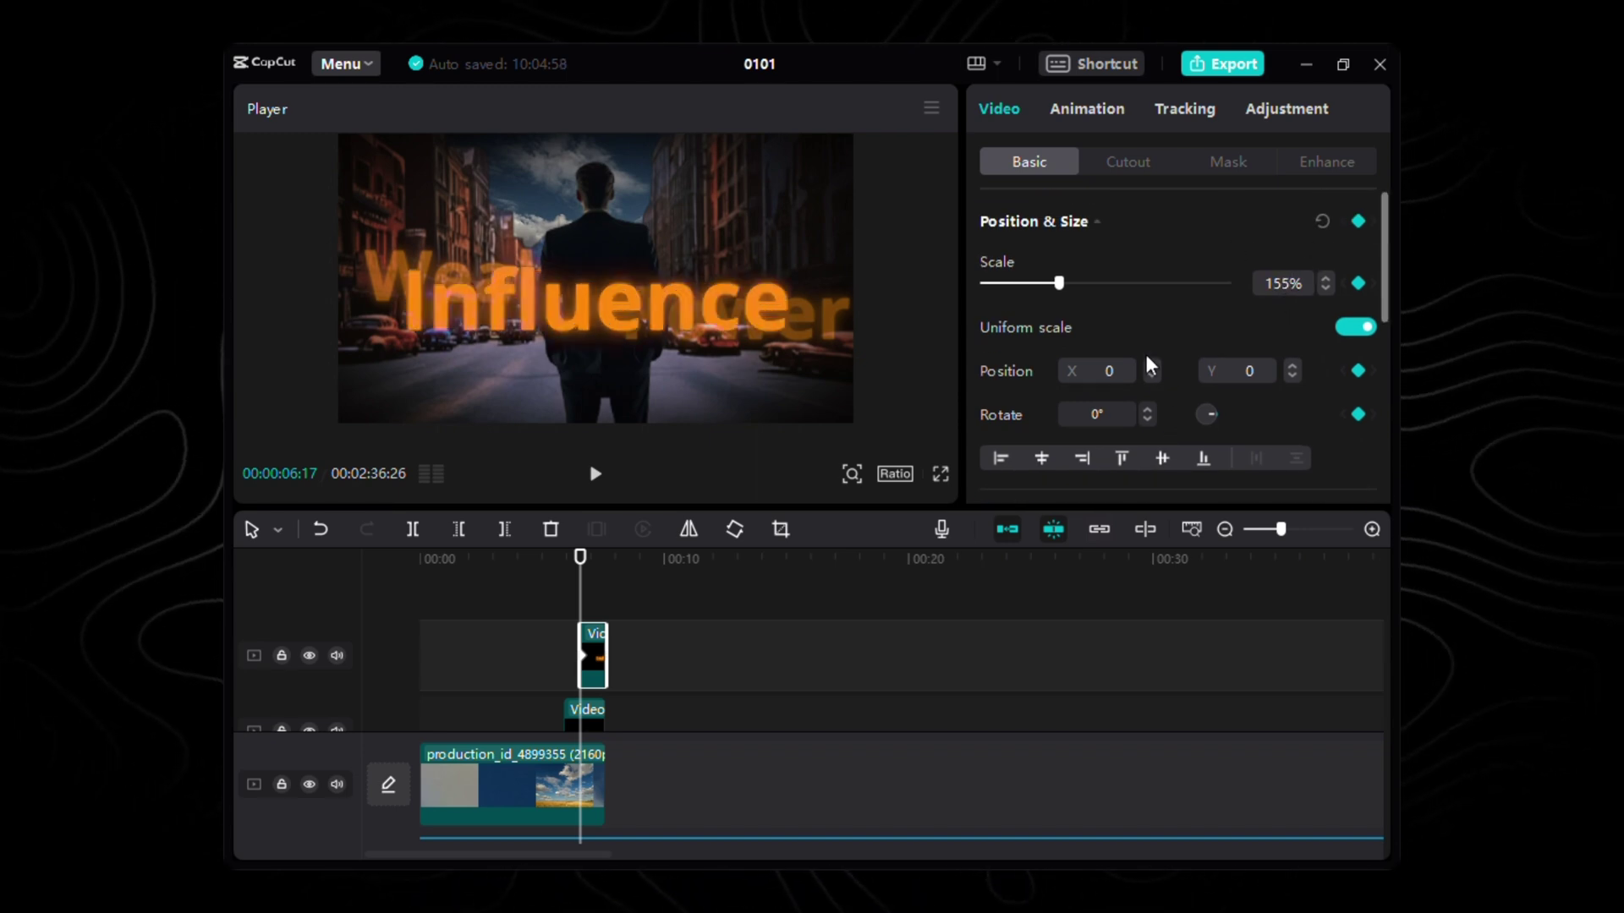
pyautogui.click(1128, 373)
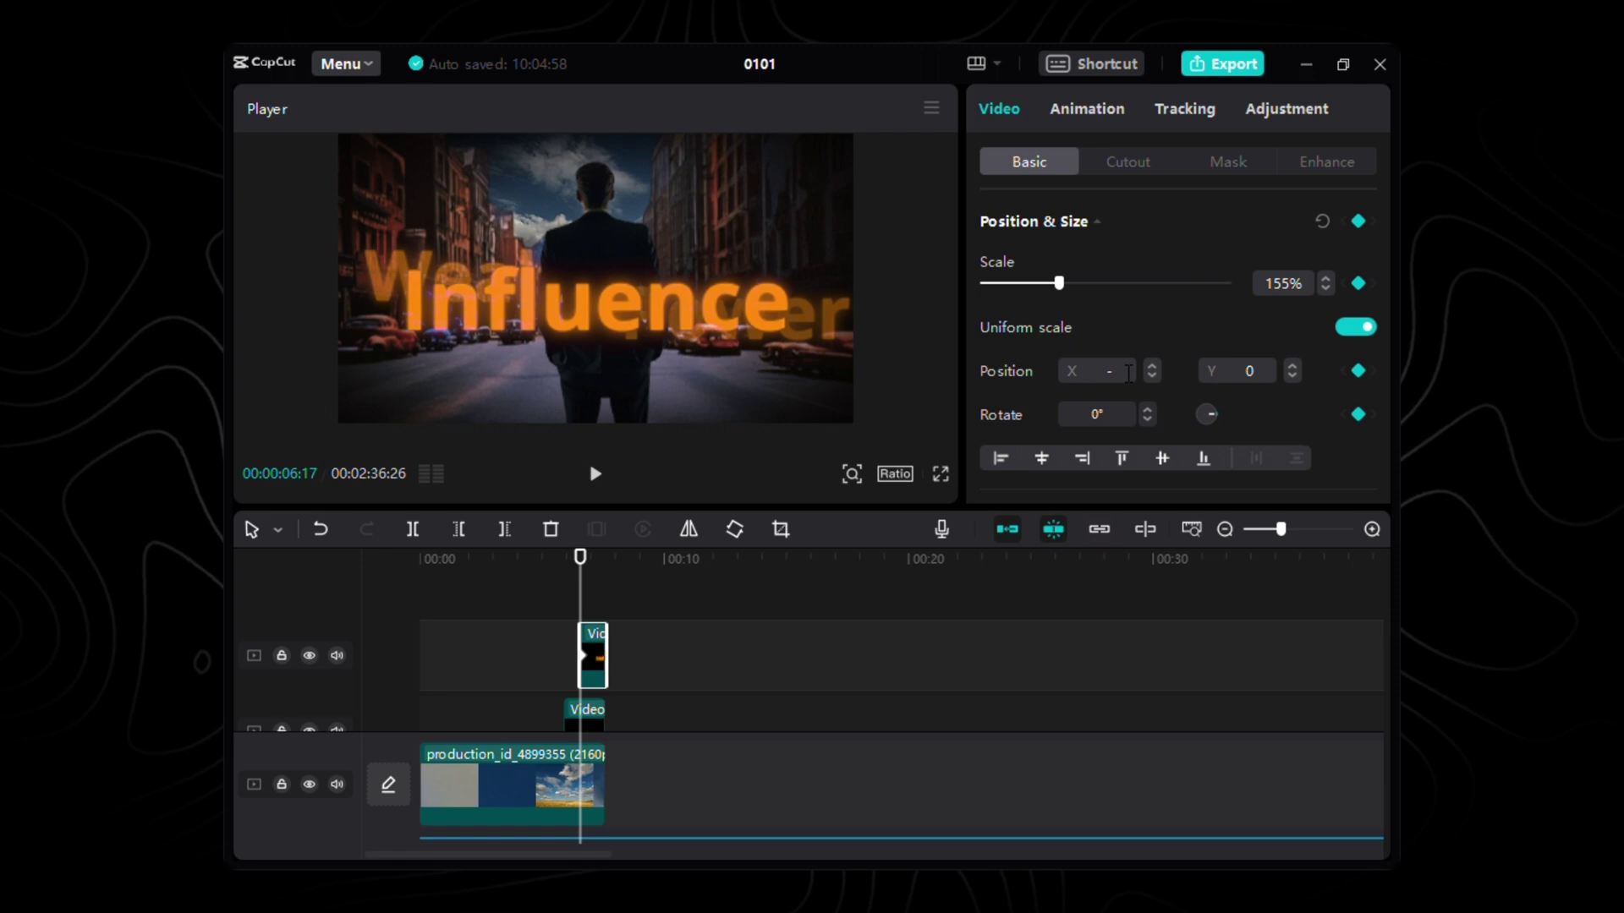
pyautogui.write('-823')
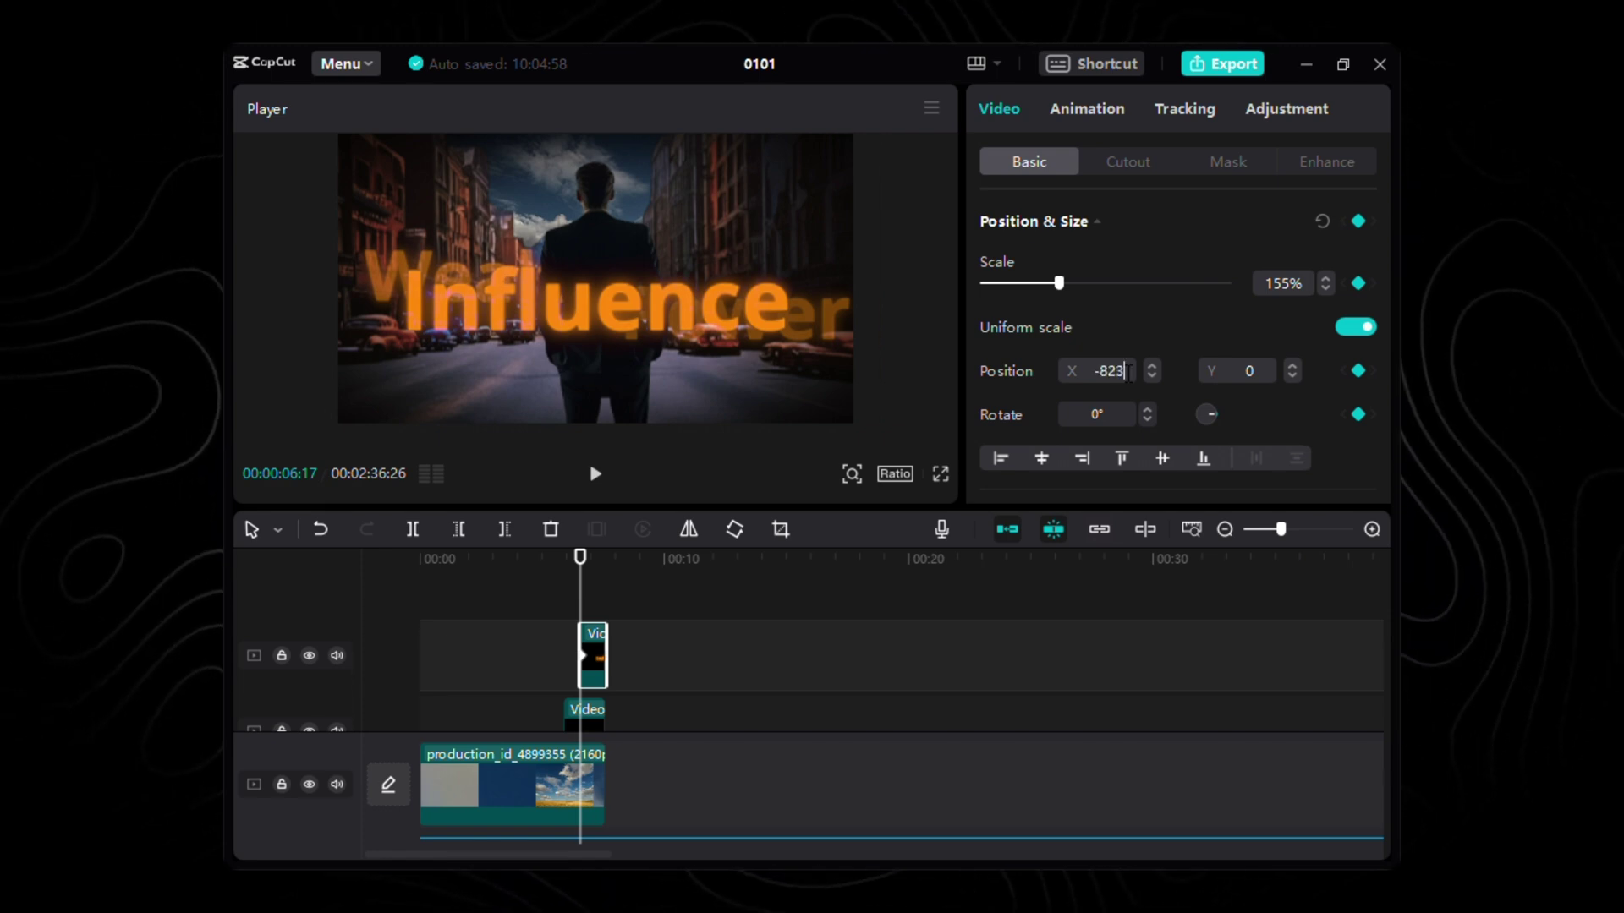
pyautogui.press('Return')
pyautogui.click(1260, 370)
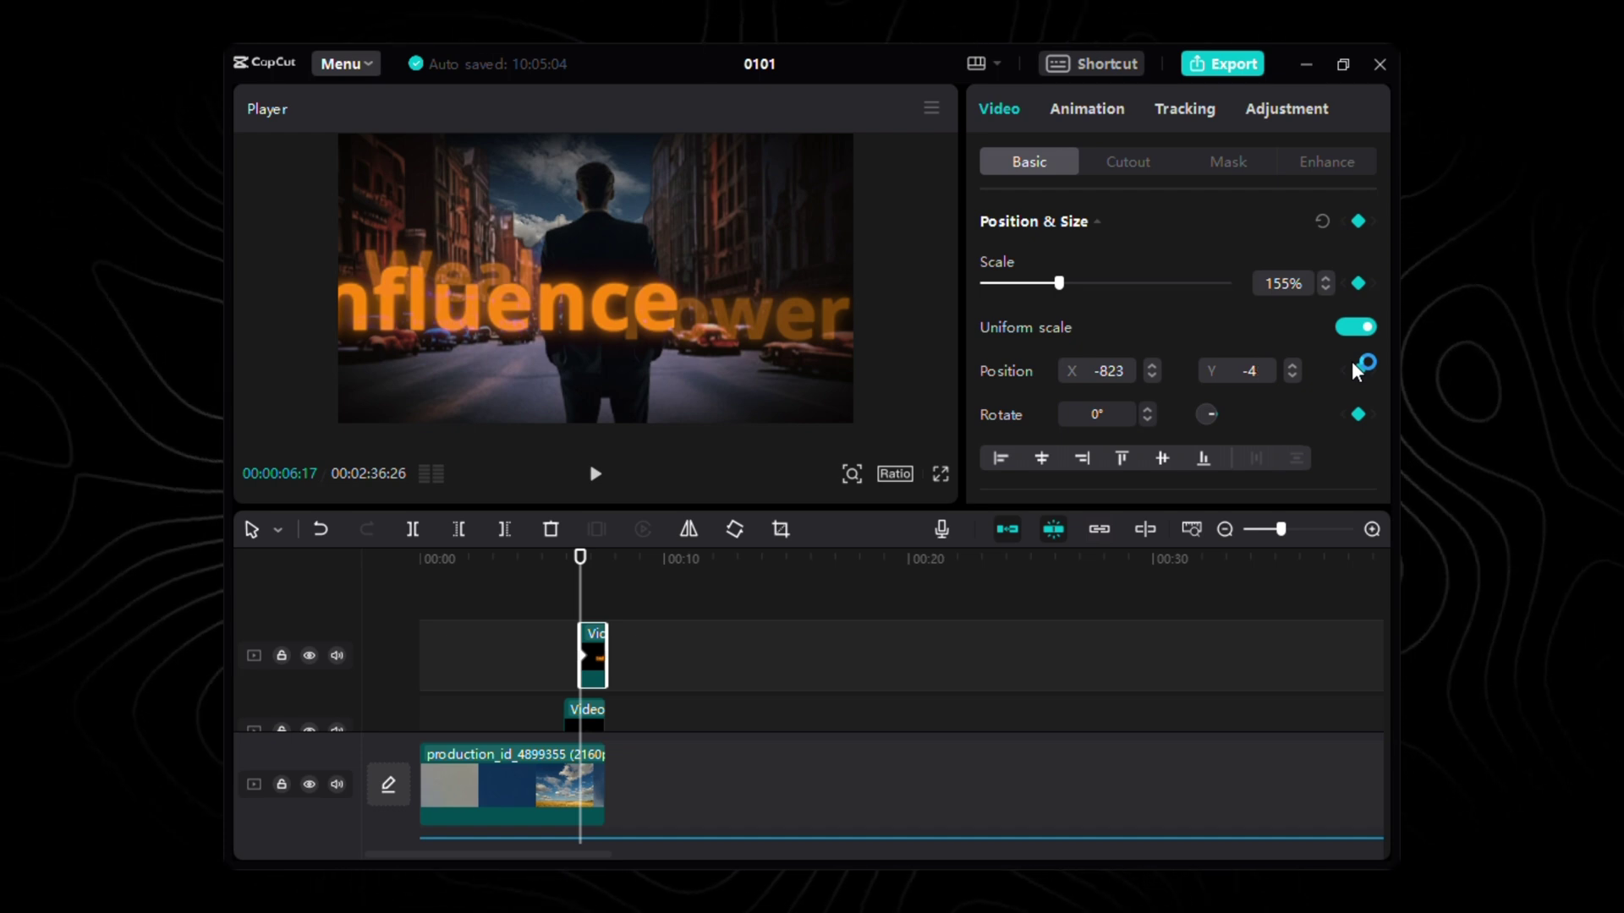
pyautogui.write('-437')
# - Tilt Influence to -4° and fade it to 6% opacity
pyautogui.moveTo(1197, 413)
pyautogui.mouseDown()
pyautogui.moveTo(1150, 425)
pyautogui.moveTo(1201, 394)
pyautogui.mouseUp()
pyautogui.scroll(-2, 1201, 391)
pyautogui.scroll(-3, 1270, 398)
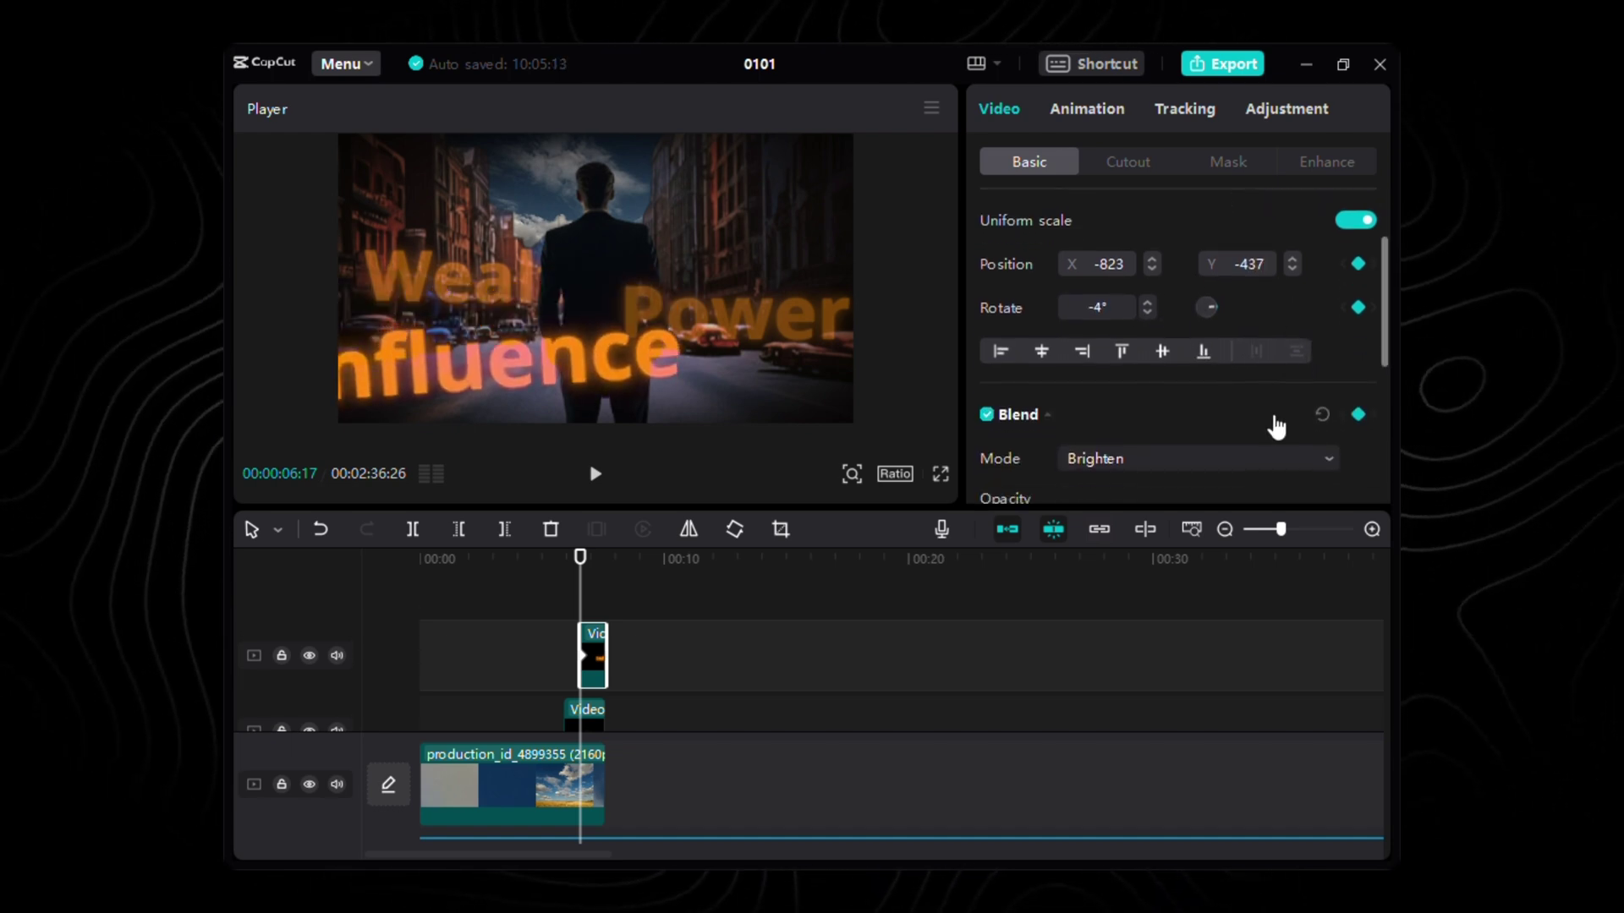
pyautogui.moveTo(1225, 461); pyautogui.dragTo(998, 490)
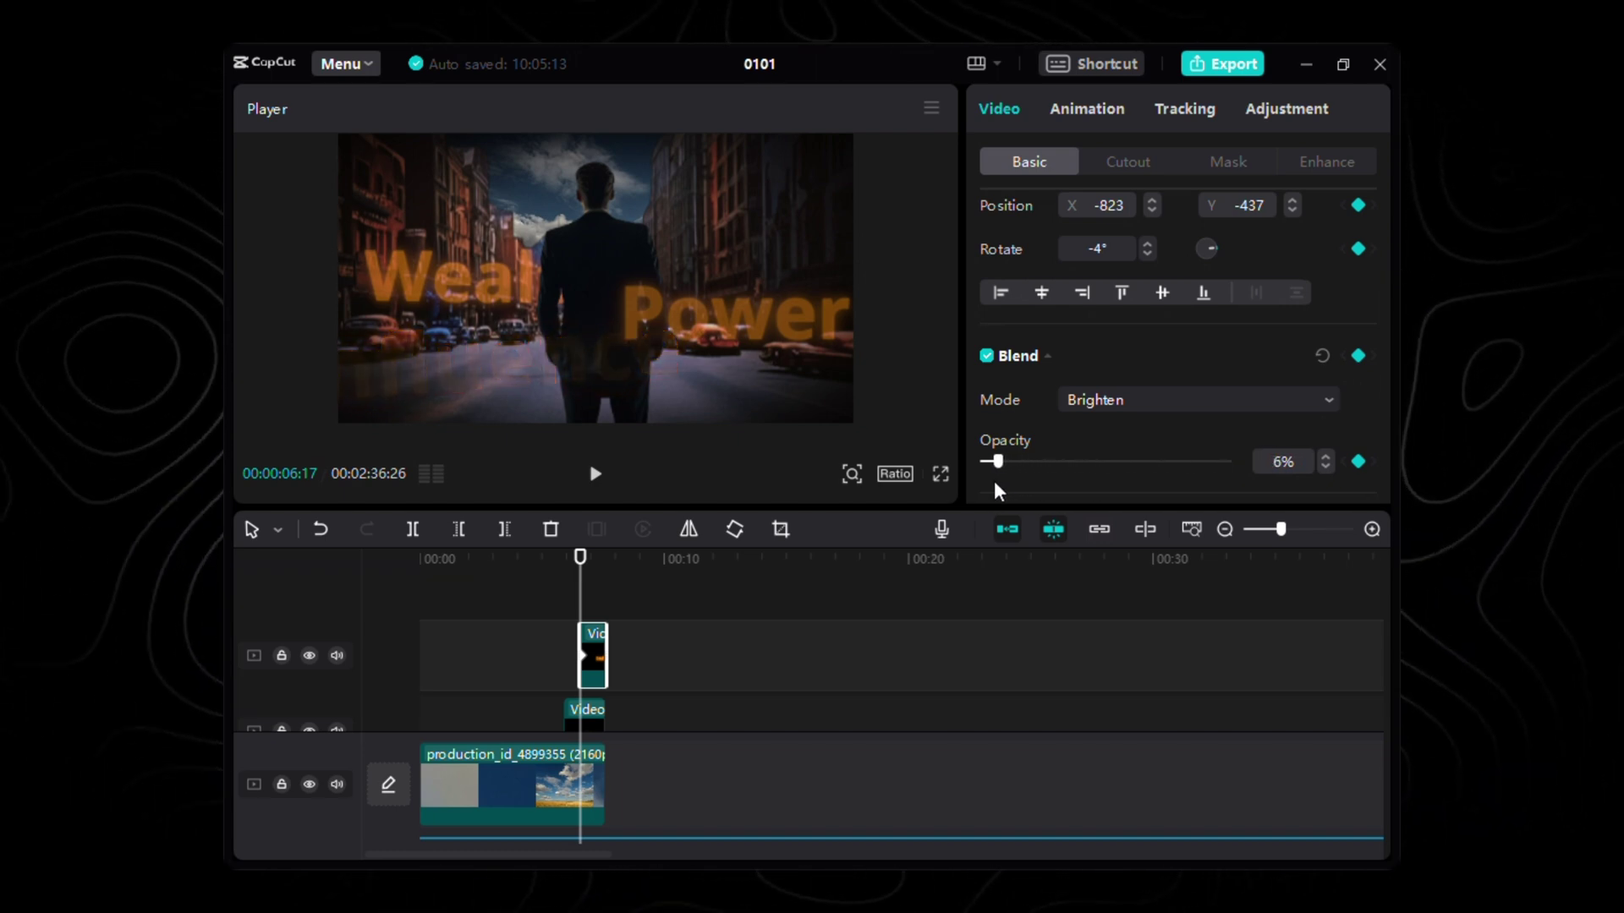
pyautogui.scroll(3, 1145, 409)
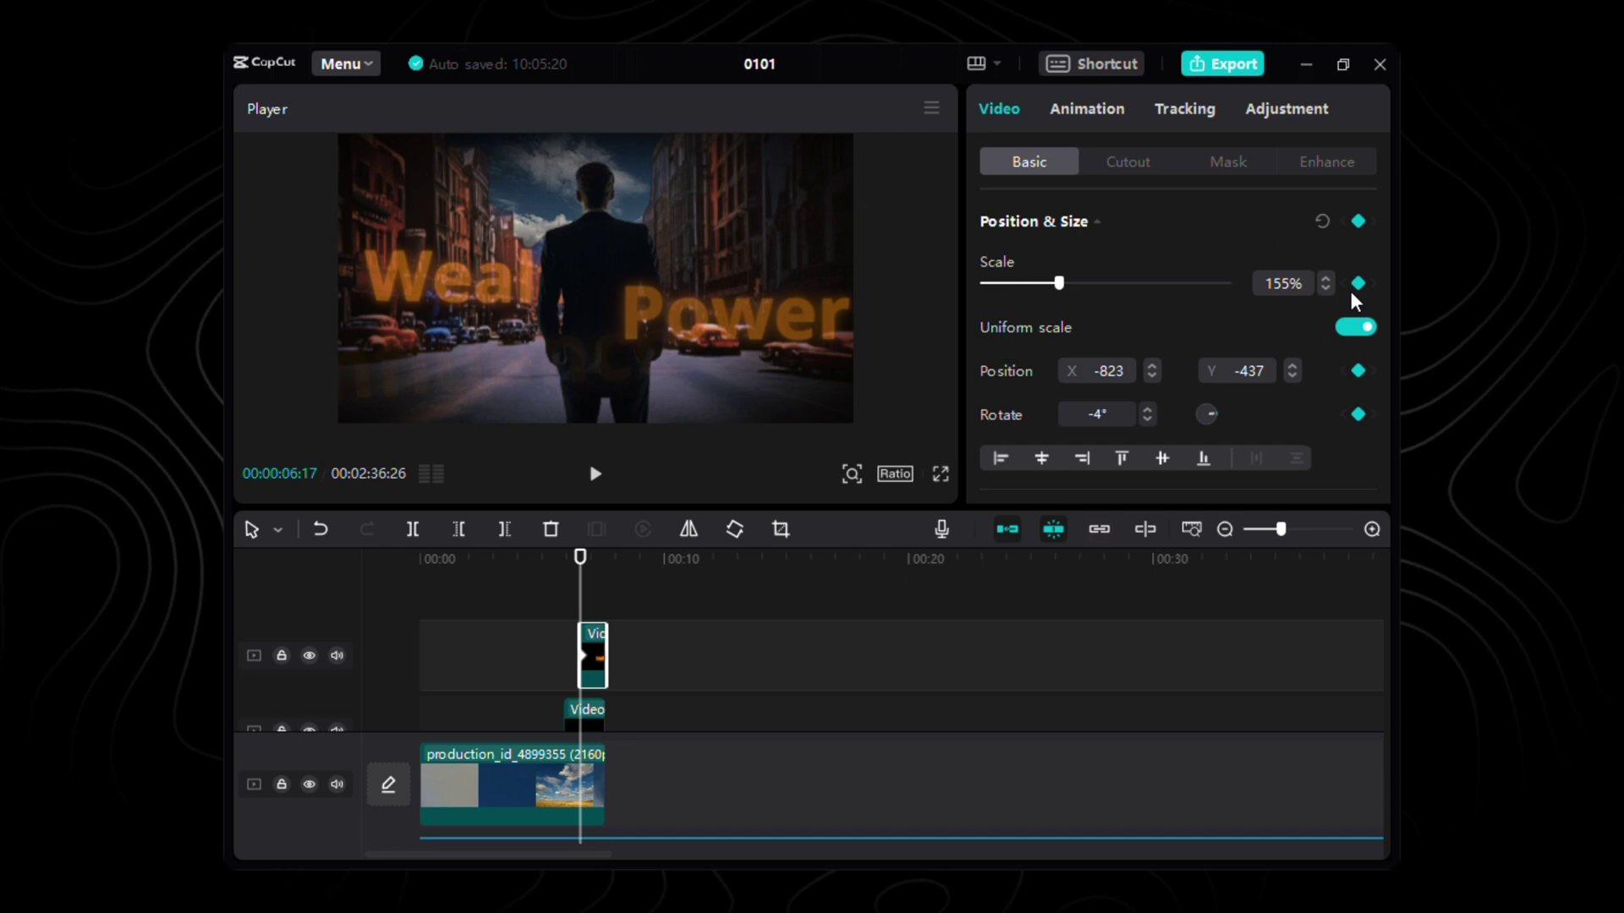
# - At 07:17, keyframe the Influence text to 100% opacity and 1° rotation
pyautogui.click(605, 575)
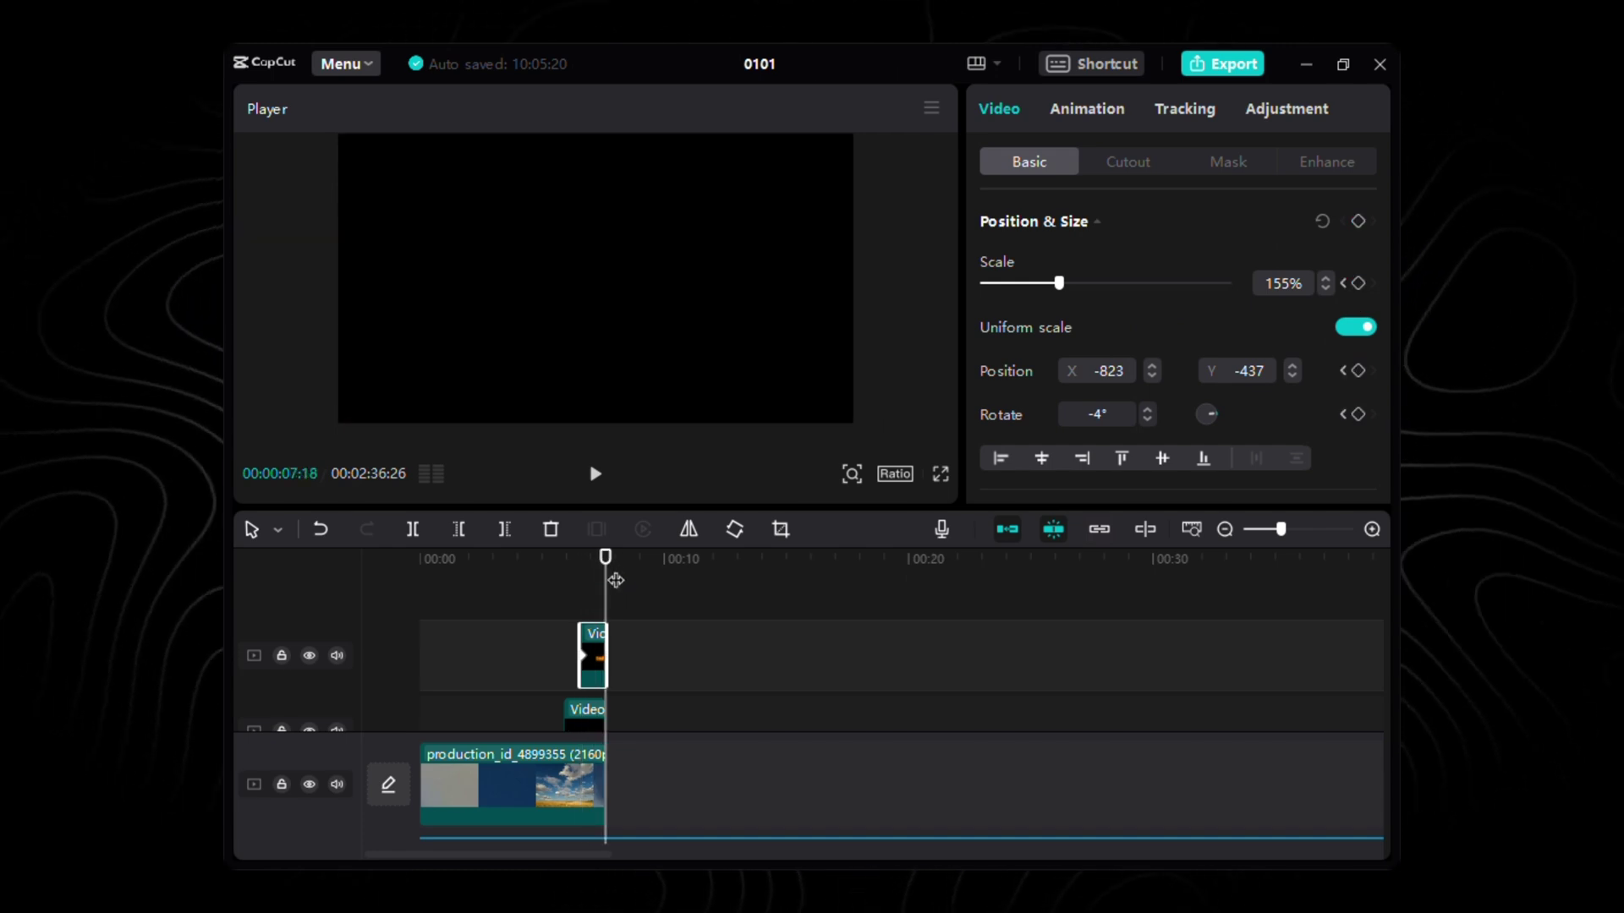
pyautogui.click(1358, 414)
pyautogui.scroll(-3, 1360, 419)
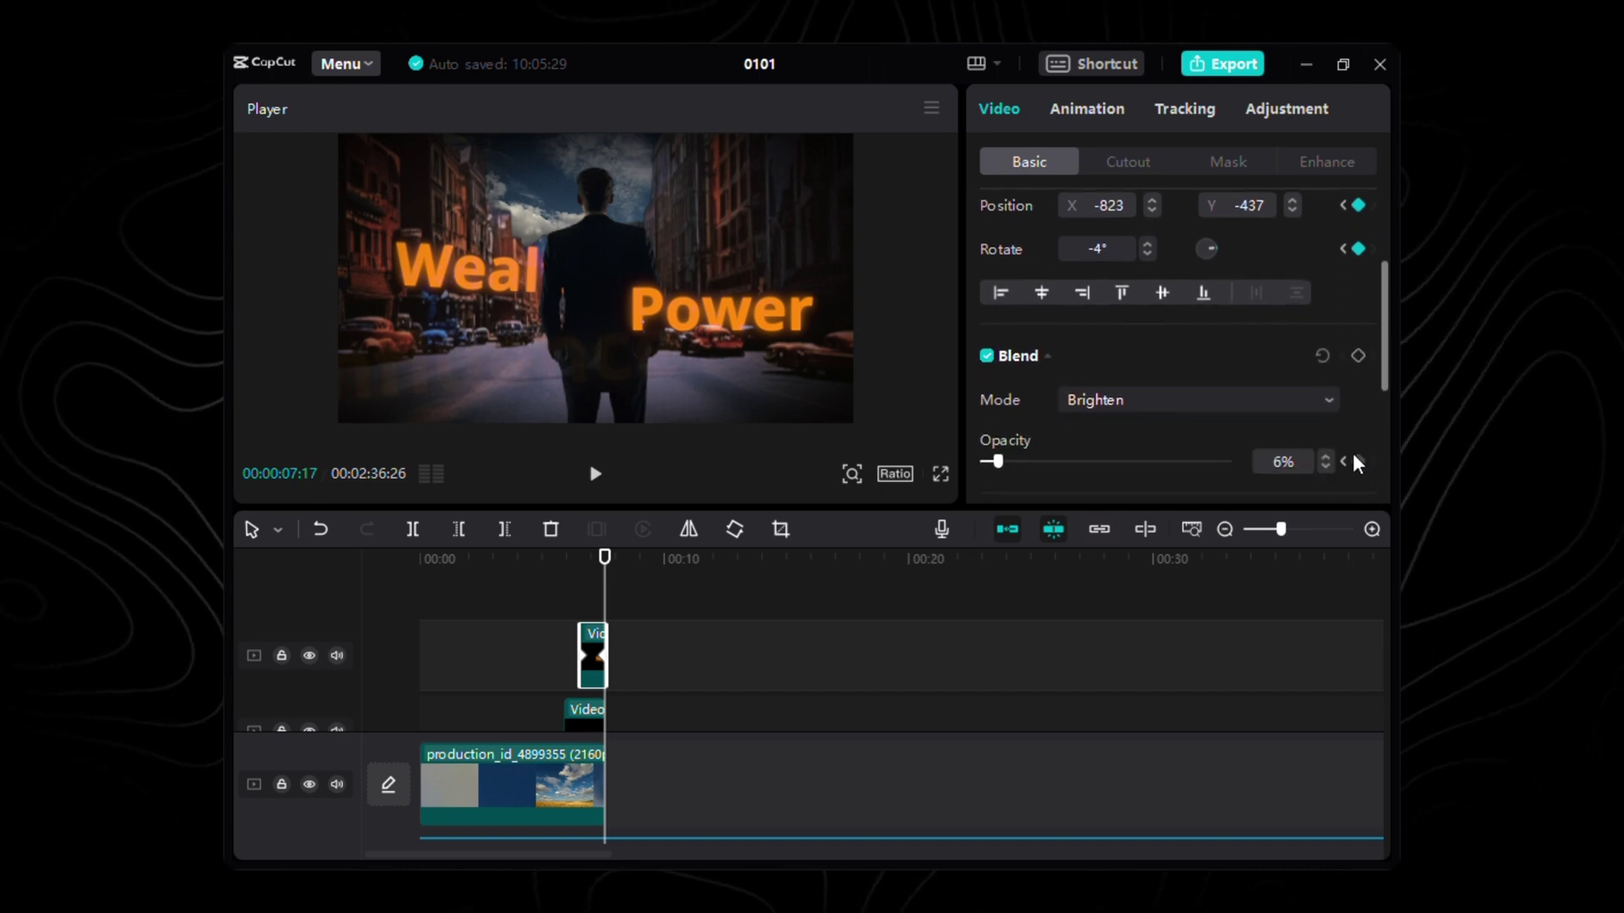
pyautogui.moveTo(998, 461); pyautogui.dragTo(1231, 466)
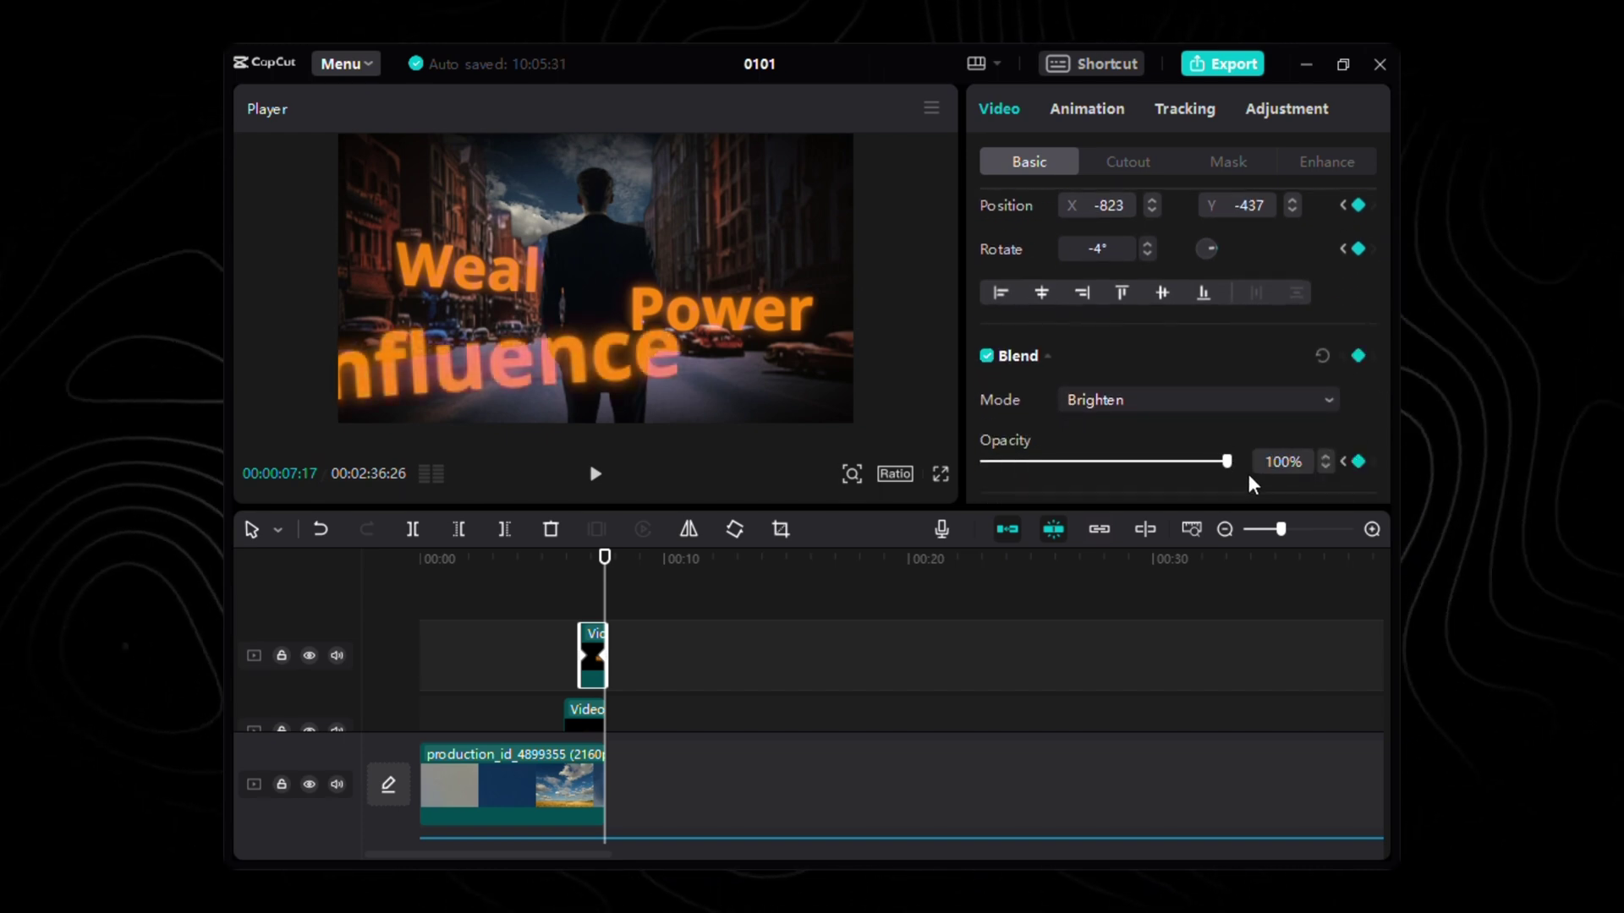
pyautogui.click(1147, 243)
pyautogui.click(1148, 243)
pyautogui.click(1148, 243)
pyautogui.click(1147, 243)
pyautogui.click(1148, 243)
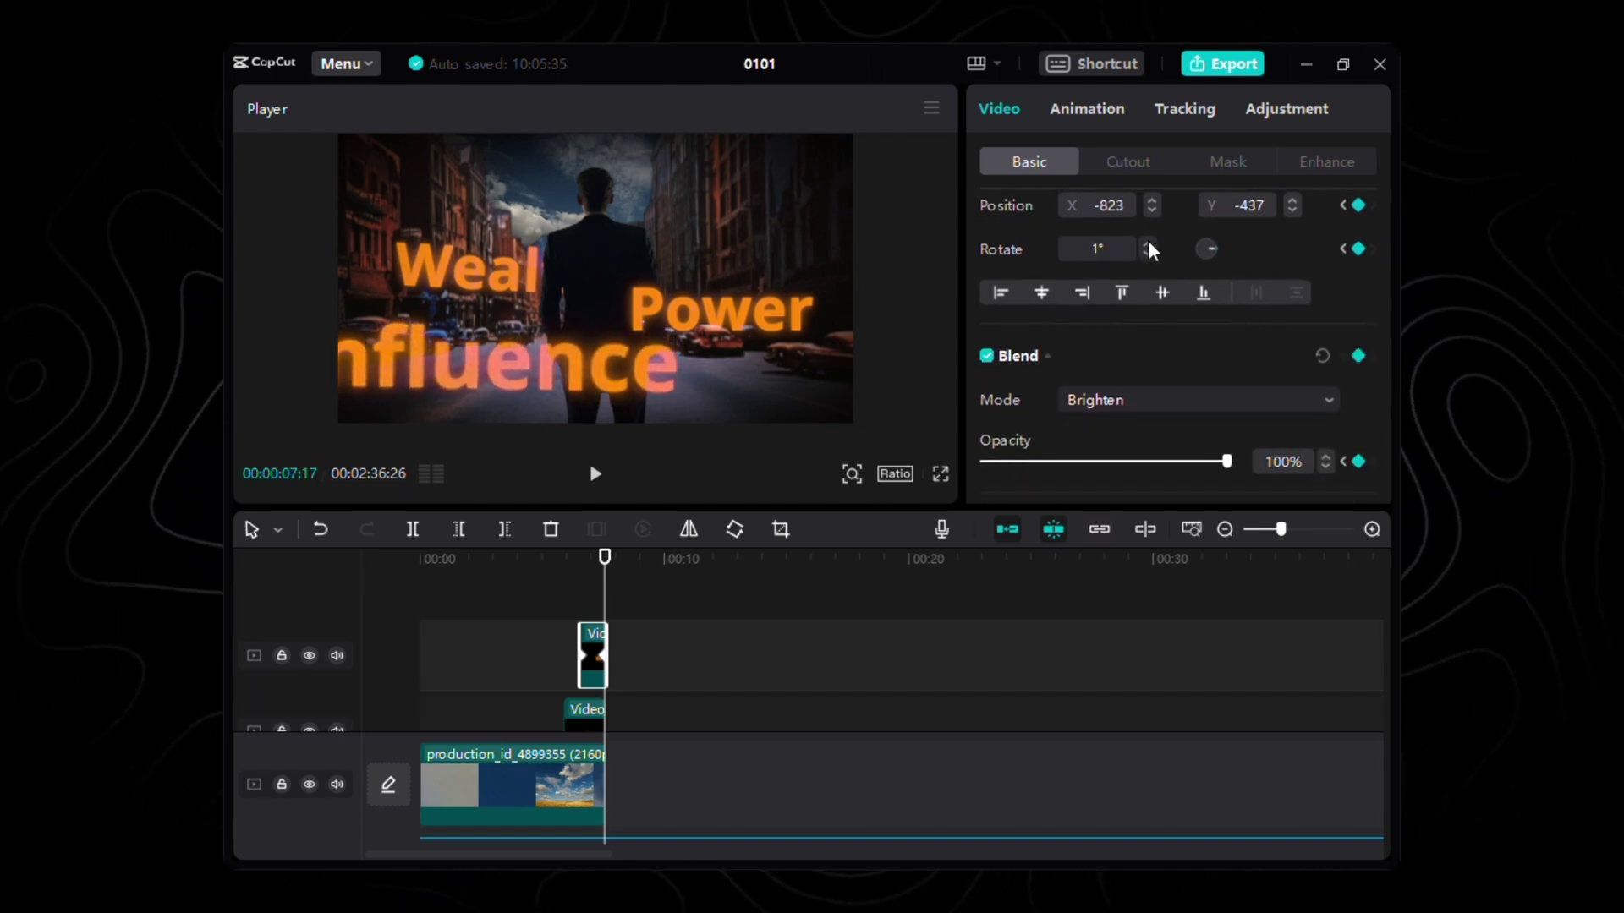
# - Shrink Influence to 110% scale at that keyframe, then move the playhead back toward the clip start
pyautogui.scroll(1, 1171, 279)
pyautogui.scroll(3, 1172, 287)
pyautogui.moveTo(1057, 283); pyautogui.dragTo(1042, 290)
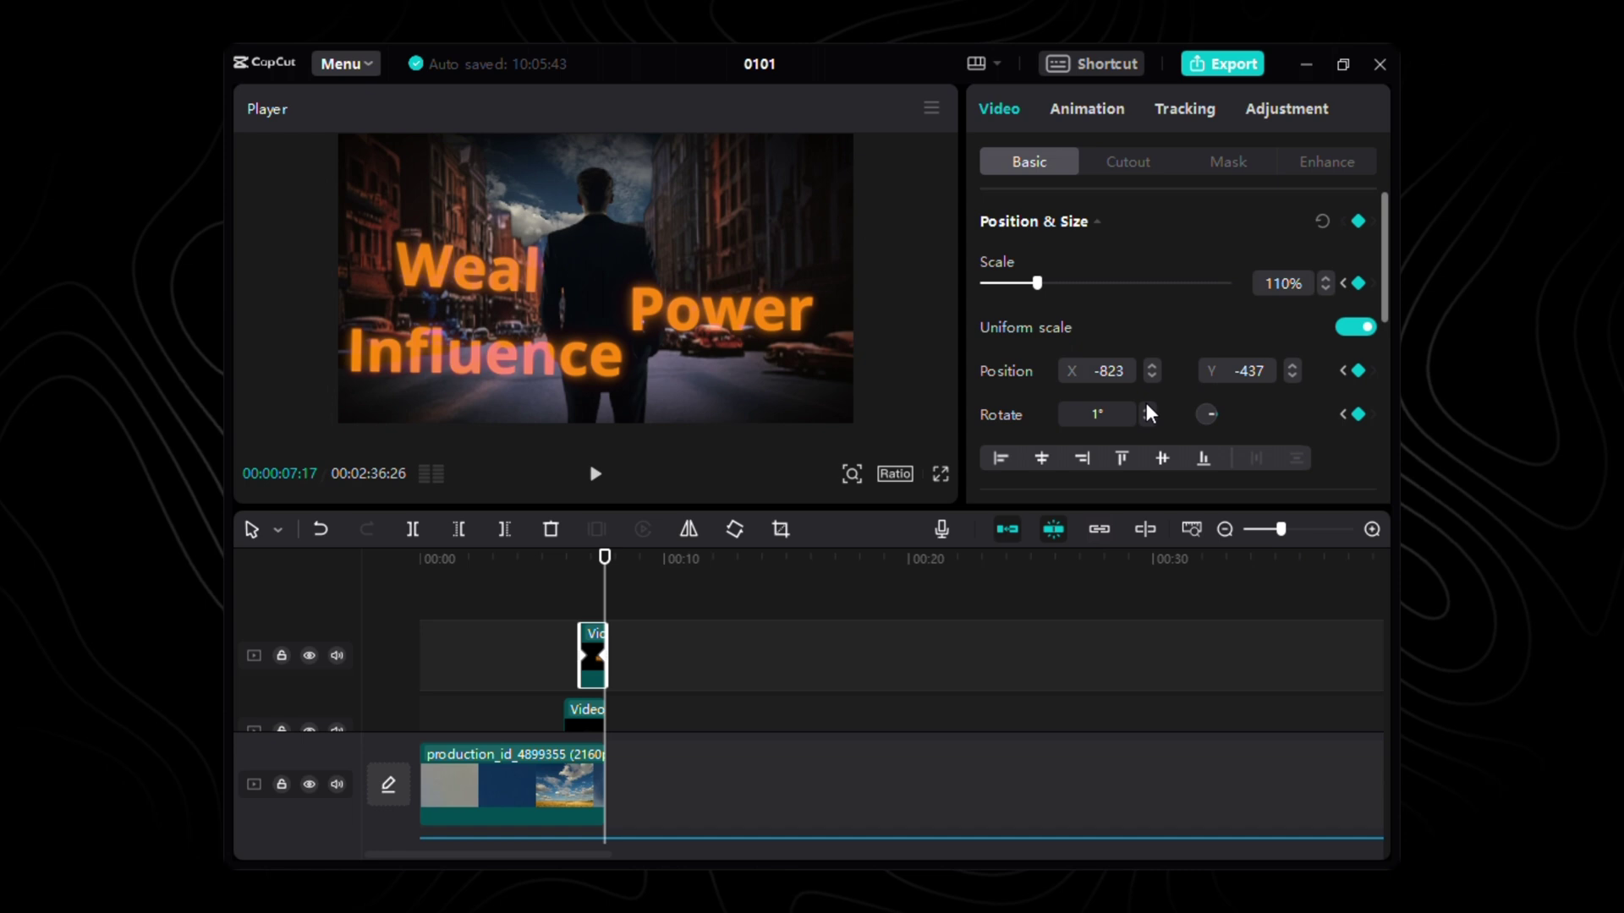
pyautogui.click(602, 557)
pyautogui.moveTo(602, 556); pyautogui.dragTo(550, 557)
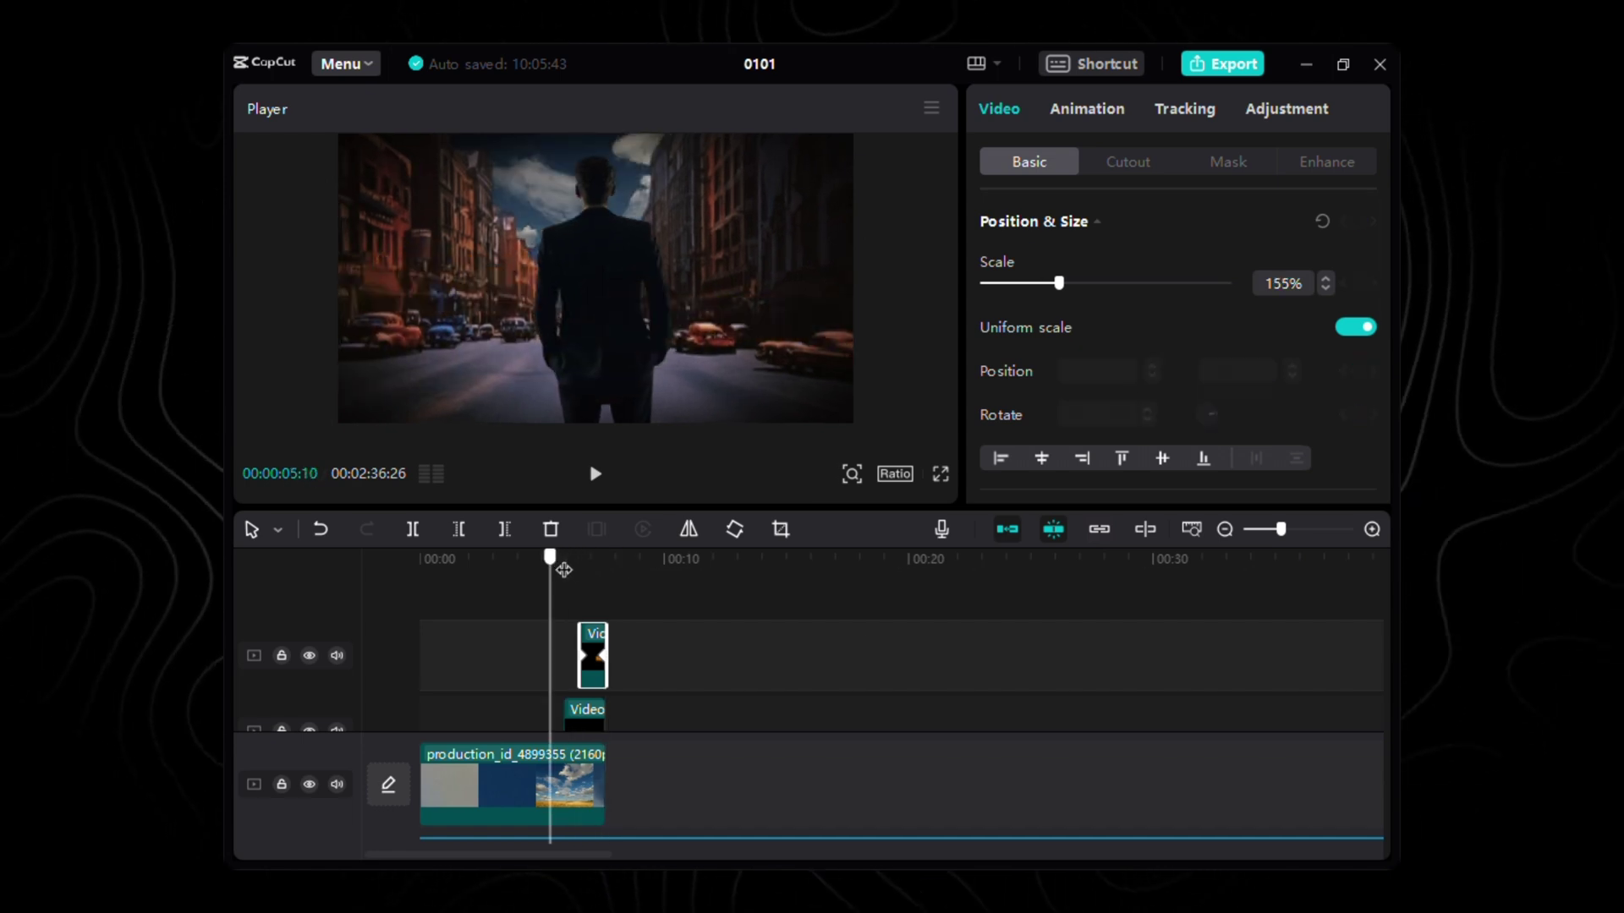